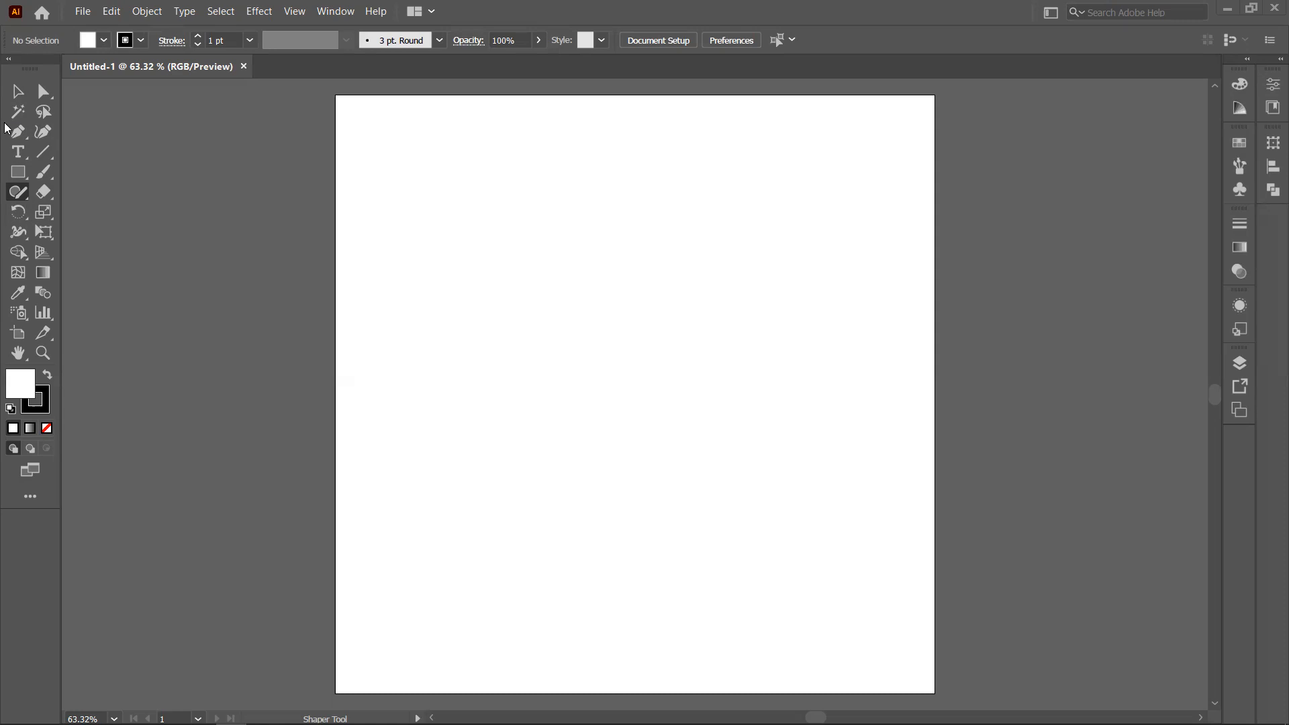
- Set the workspace to Essentials Classic
left_click(1052, 12)
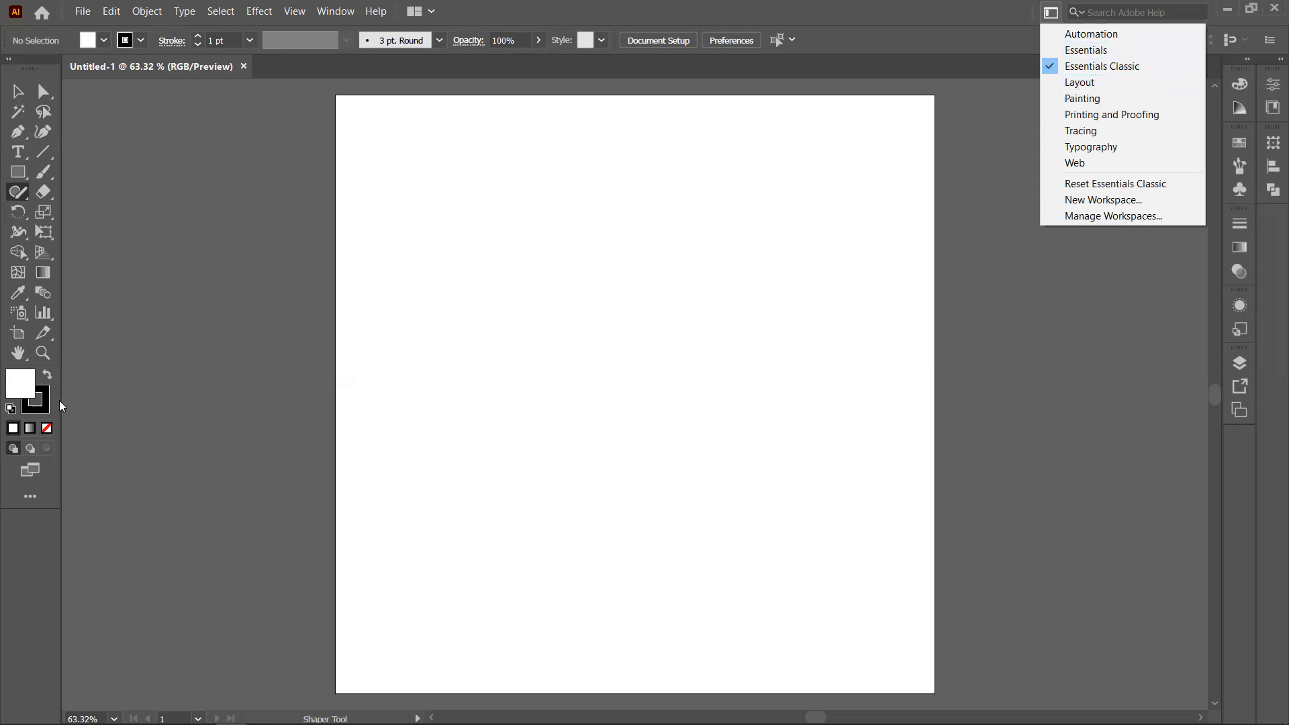
left_click(1125, 67)
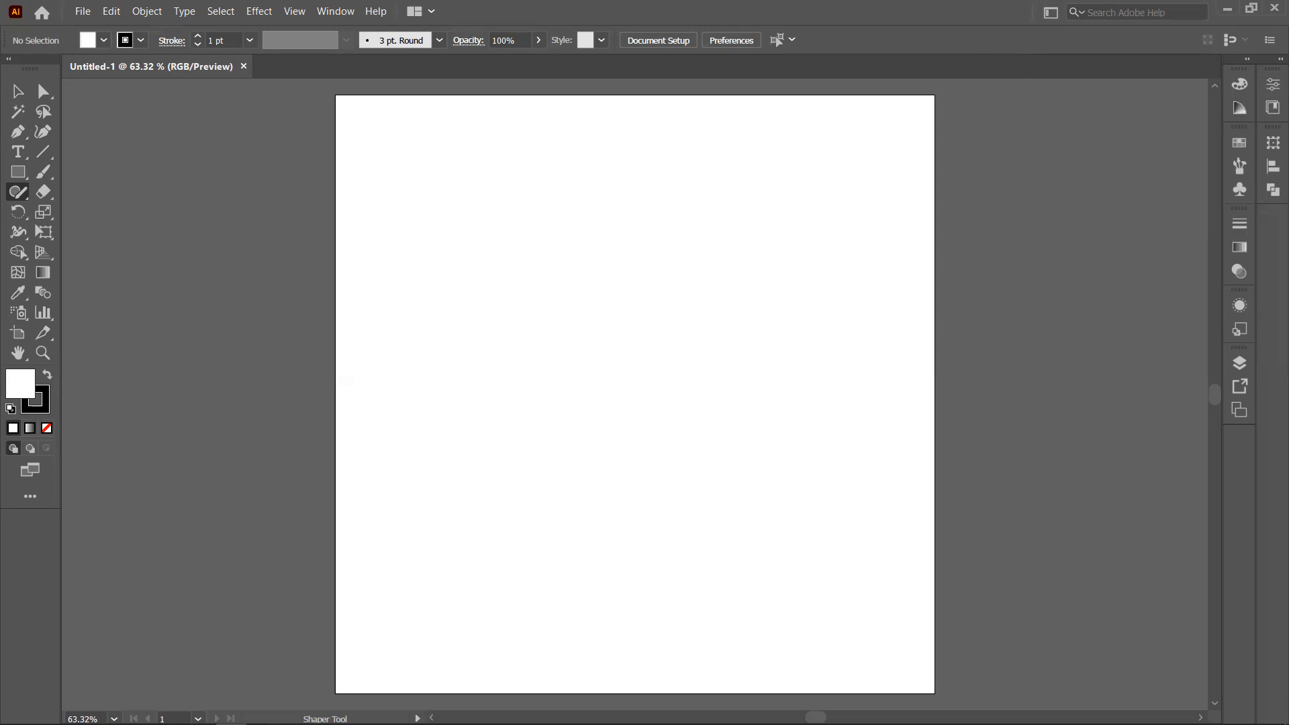
- Switch to File Explorer, open the Illustrator folder on USB Drive (E:) and display its files as thumbnails
mouse_move(200, 724)
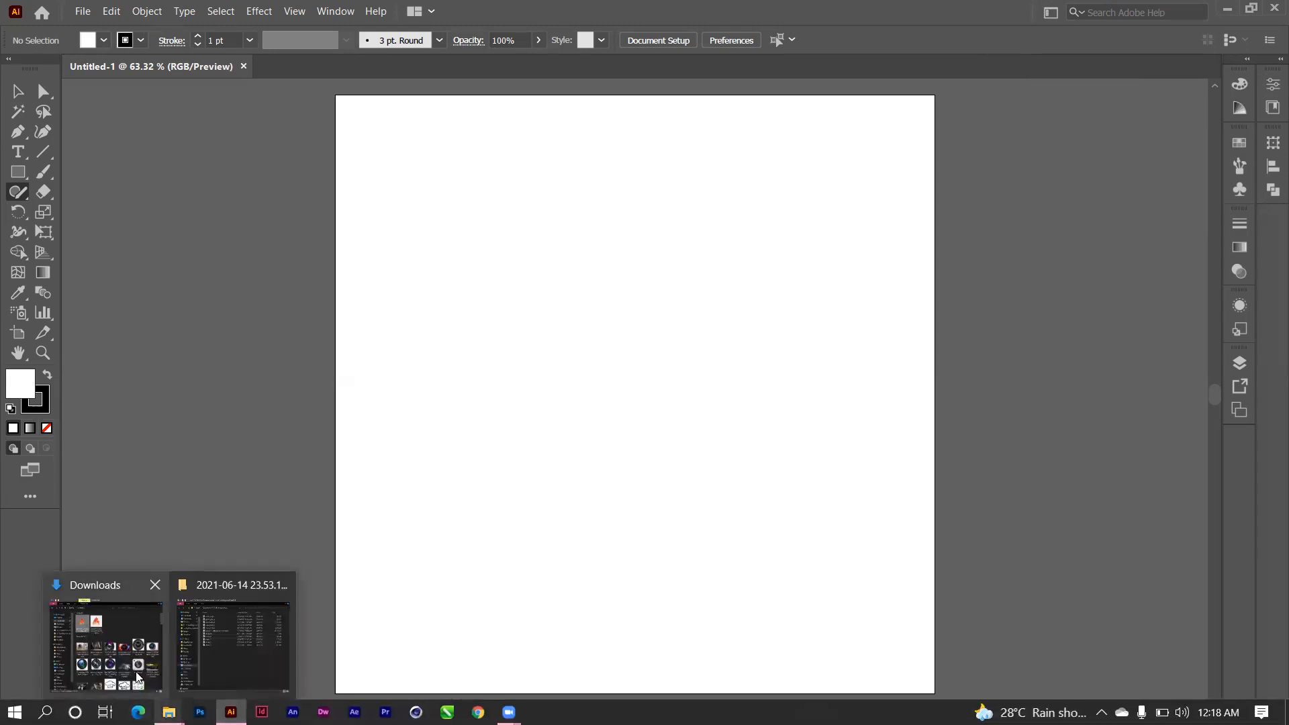
left_click(106, 642)
scroll(122, 274, "down", 1)
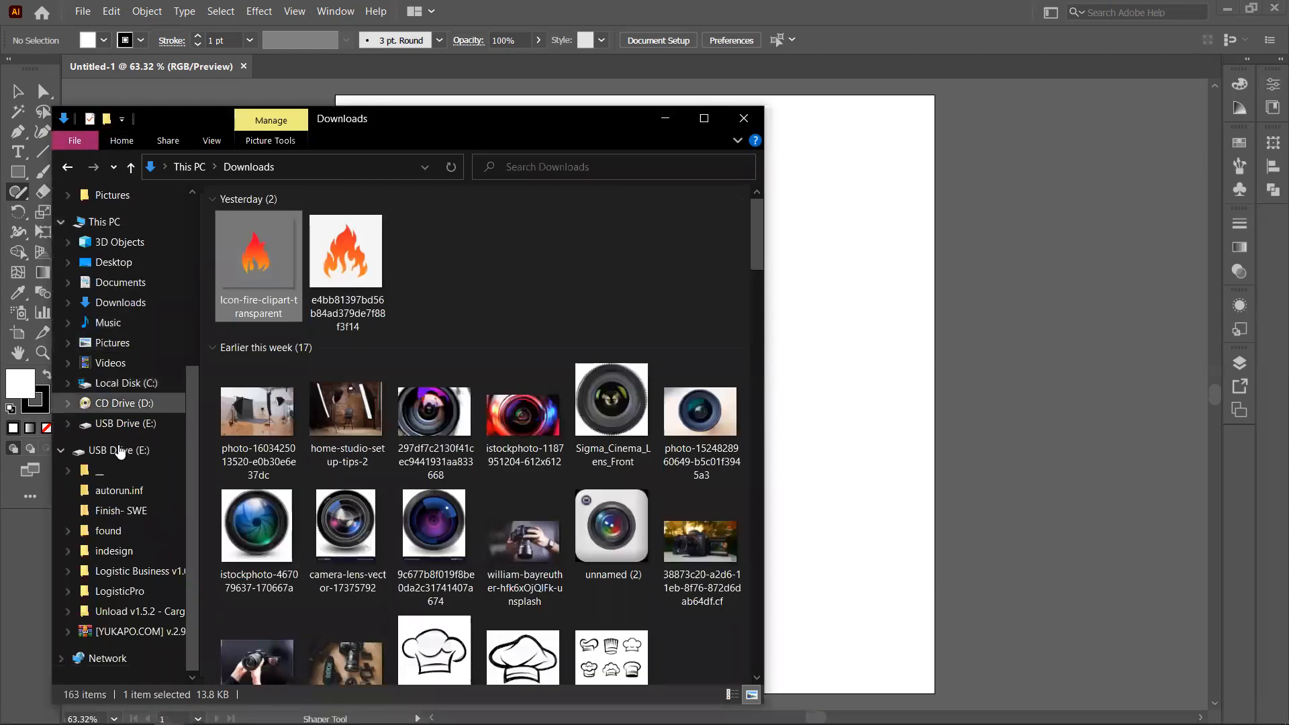
left_click(112, 452)
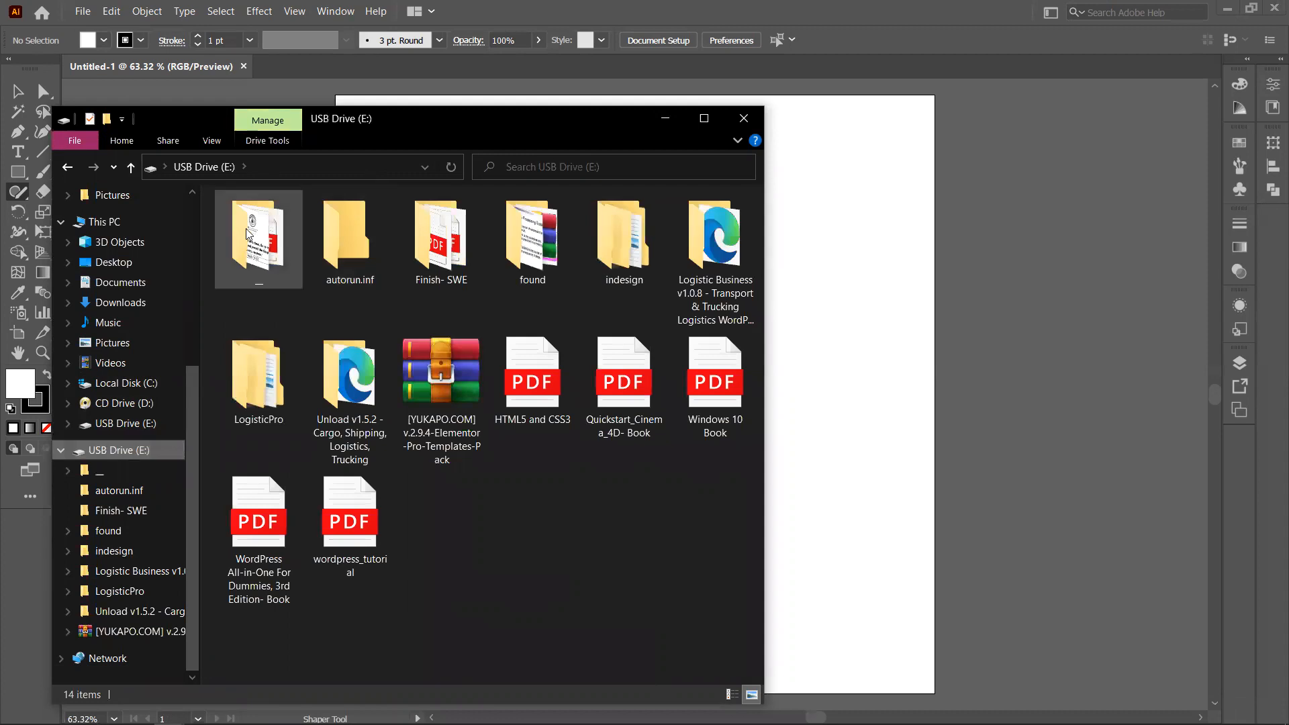
double_click(249, 235)
double_click(236, 257)
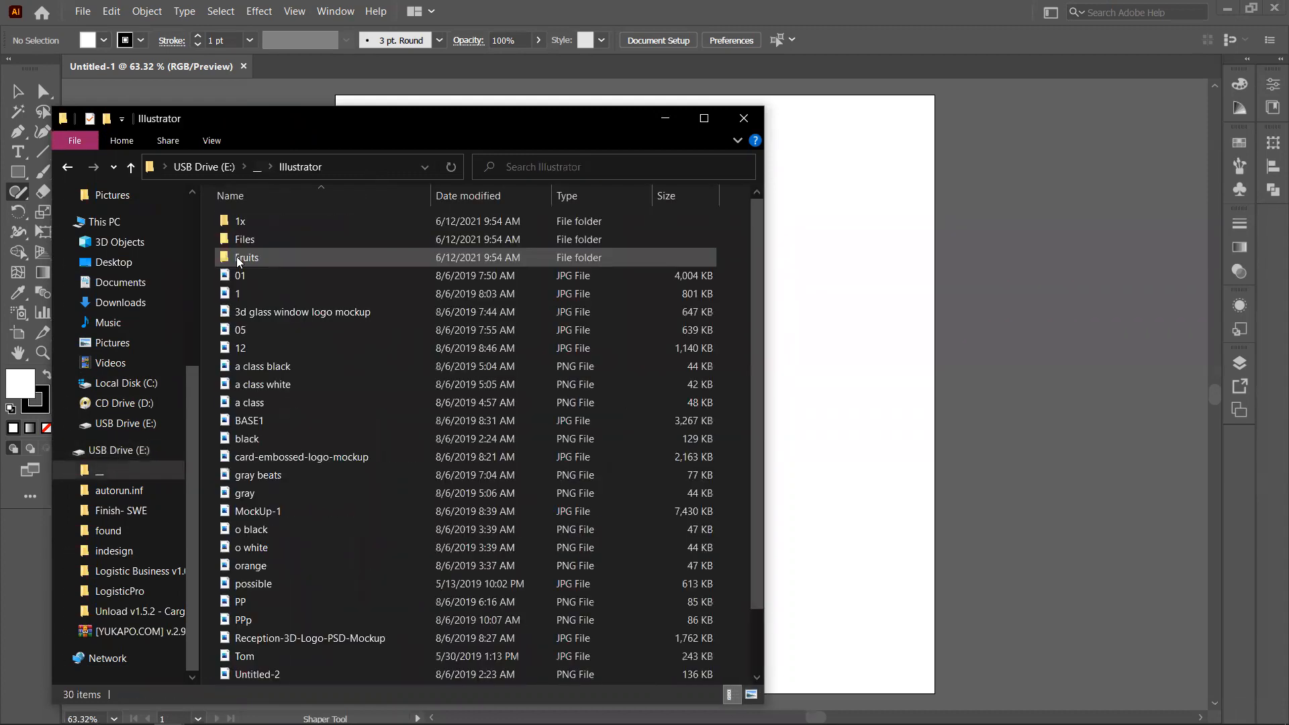
left_click(751, 694)
scroll(621, 380, "down", 1)
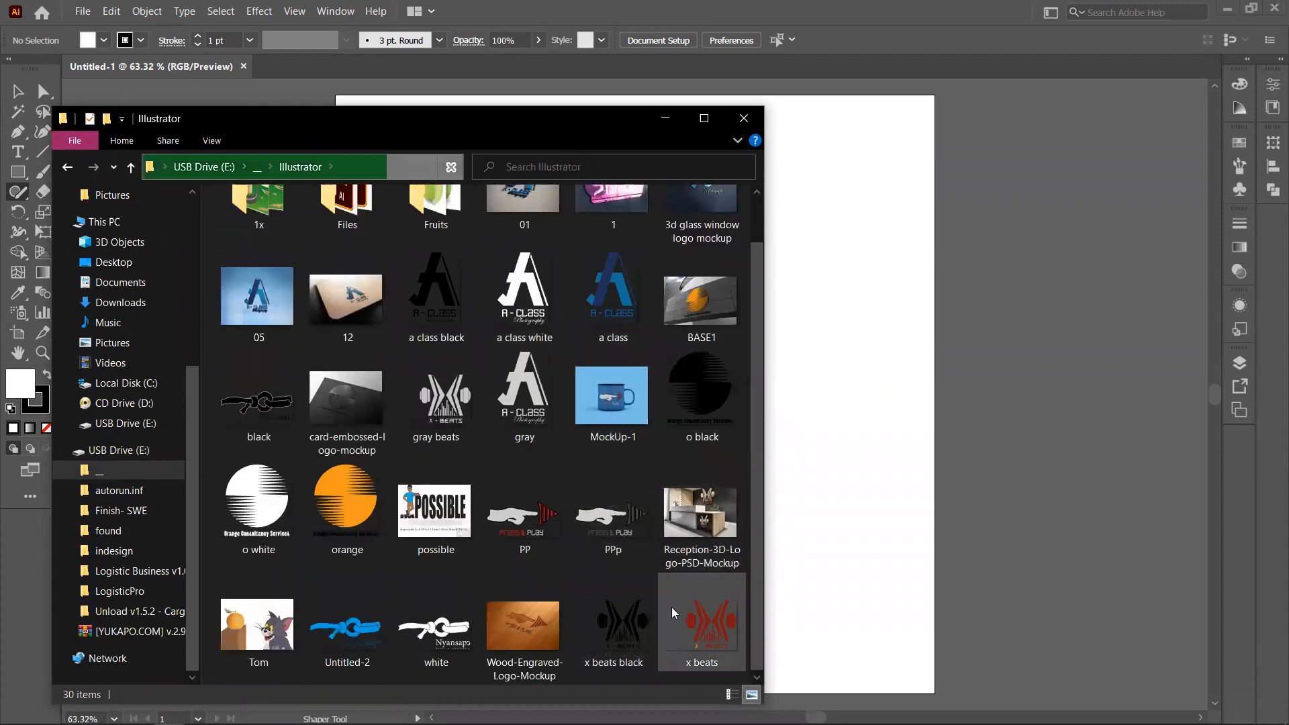
- View the sample images x beats, Untitled-2, Tom and possible one after another, closing each preview
double_click(708, 618)
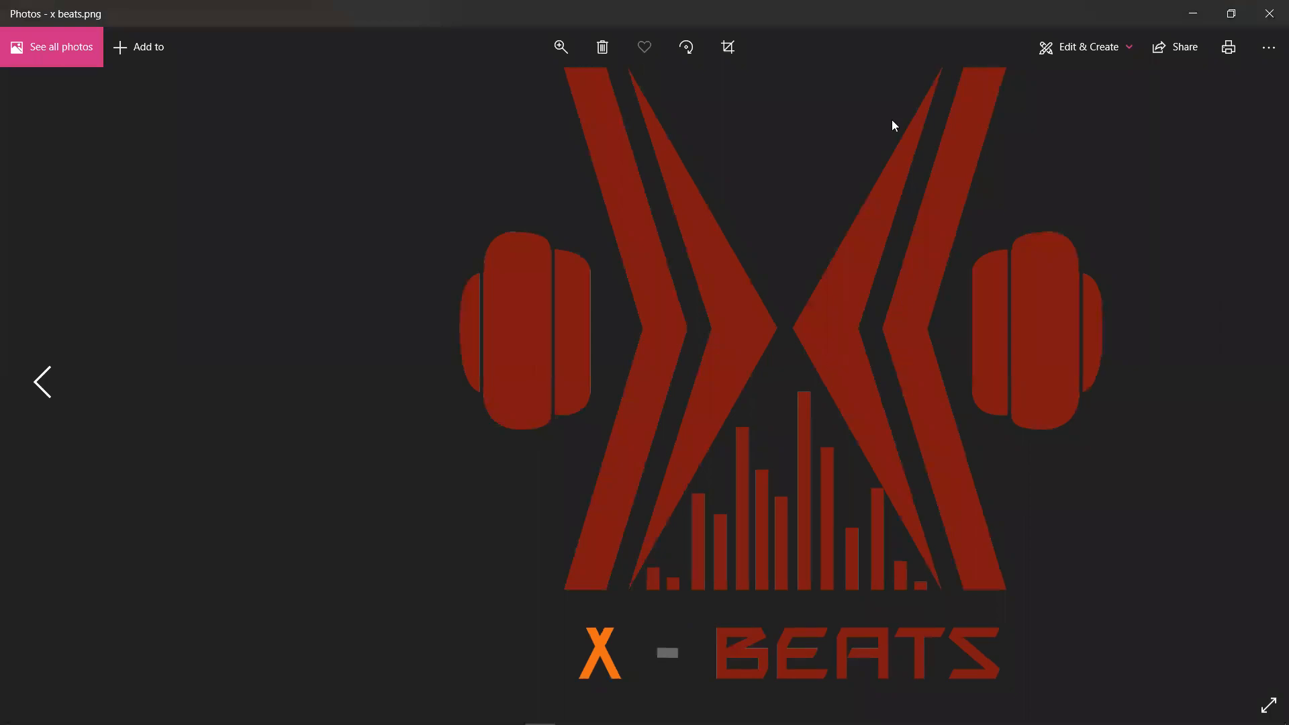
left_click(1270, 15)
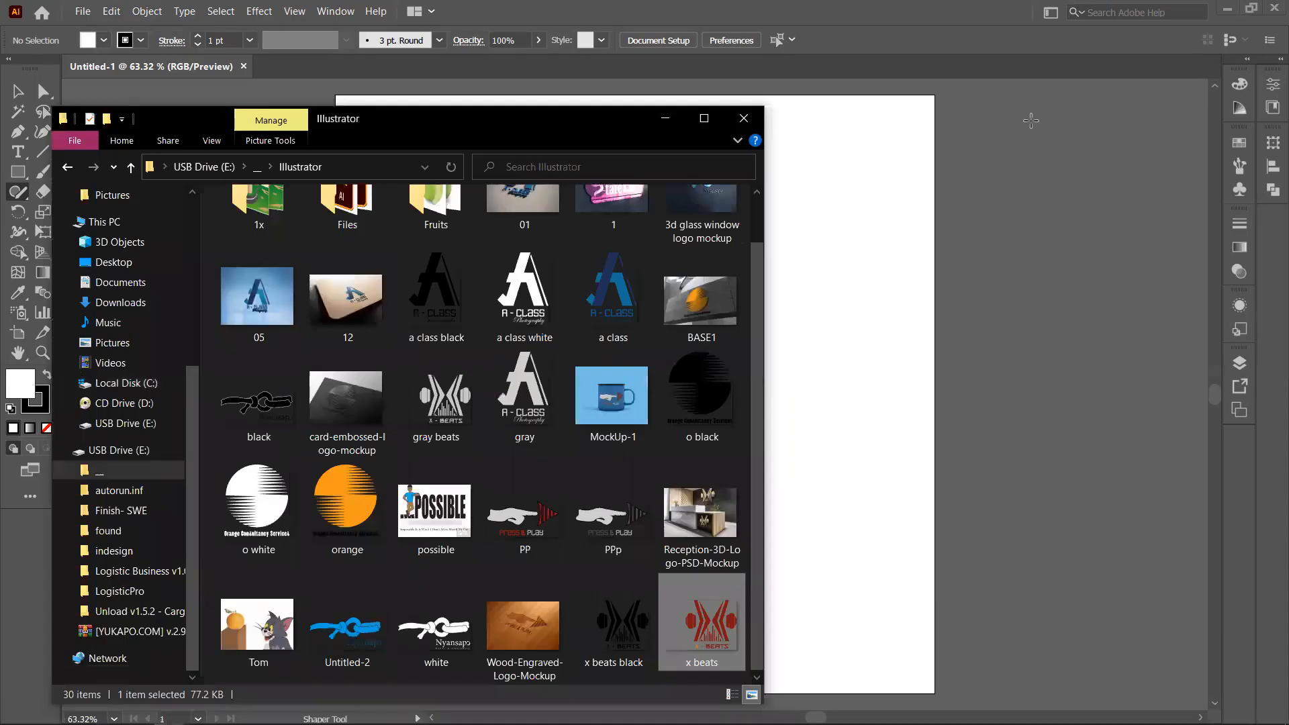
double_click(363, 631)
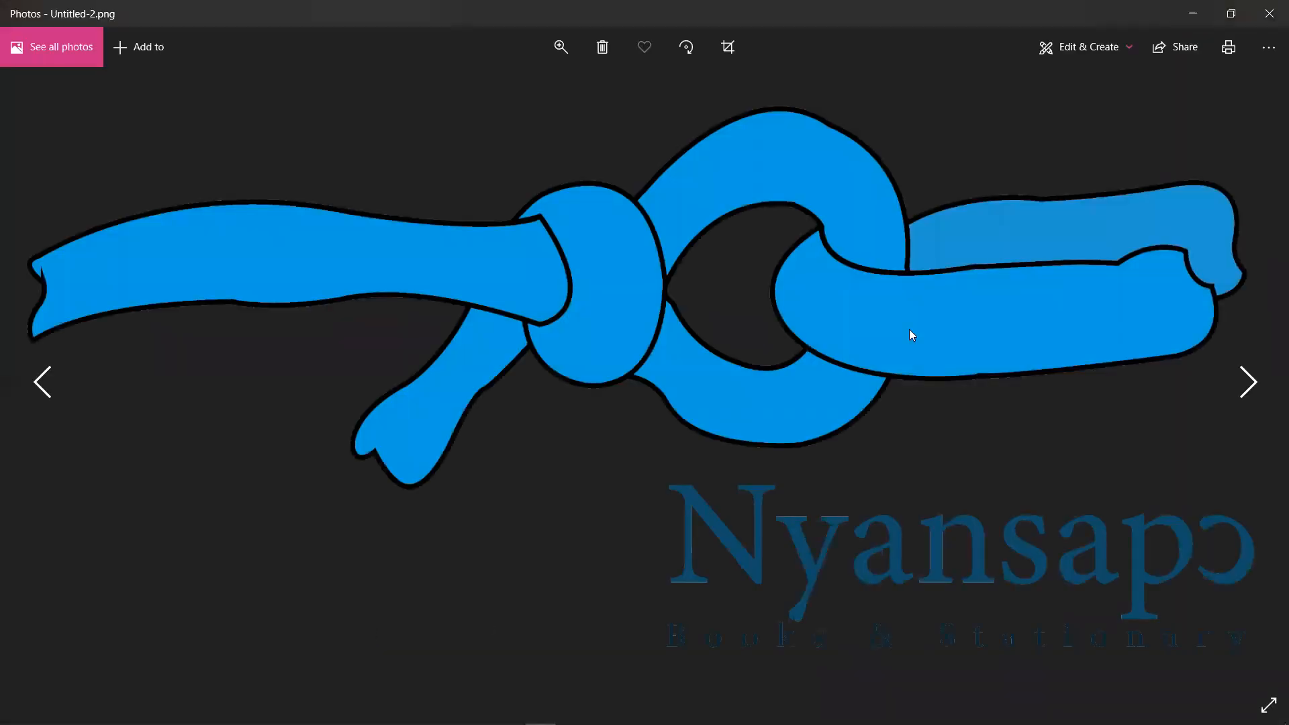
left_click(1270, 14)
double_click(281, 617)
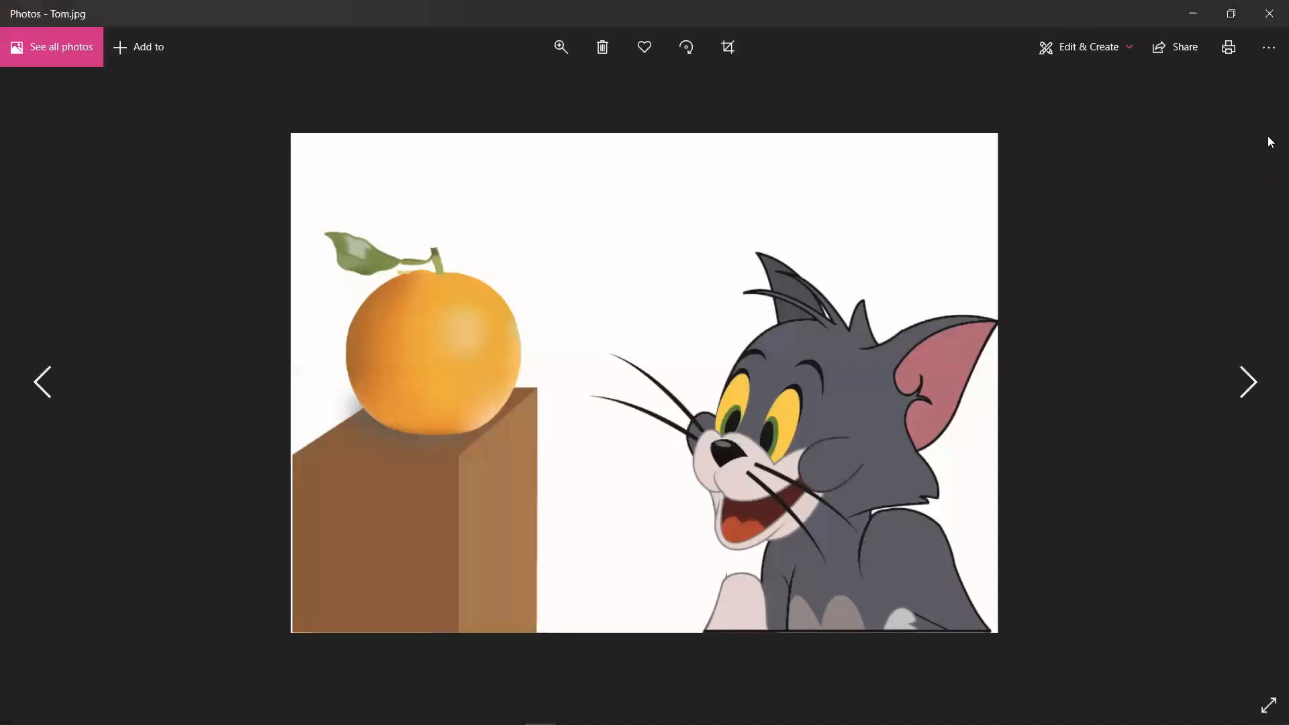
left_click(1270, 13)
left_click(455, 498)
double_click(456, 498)
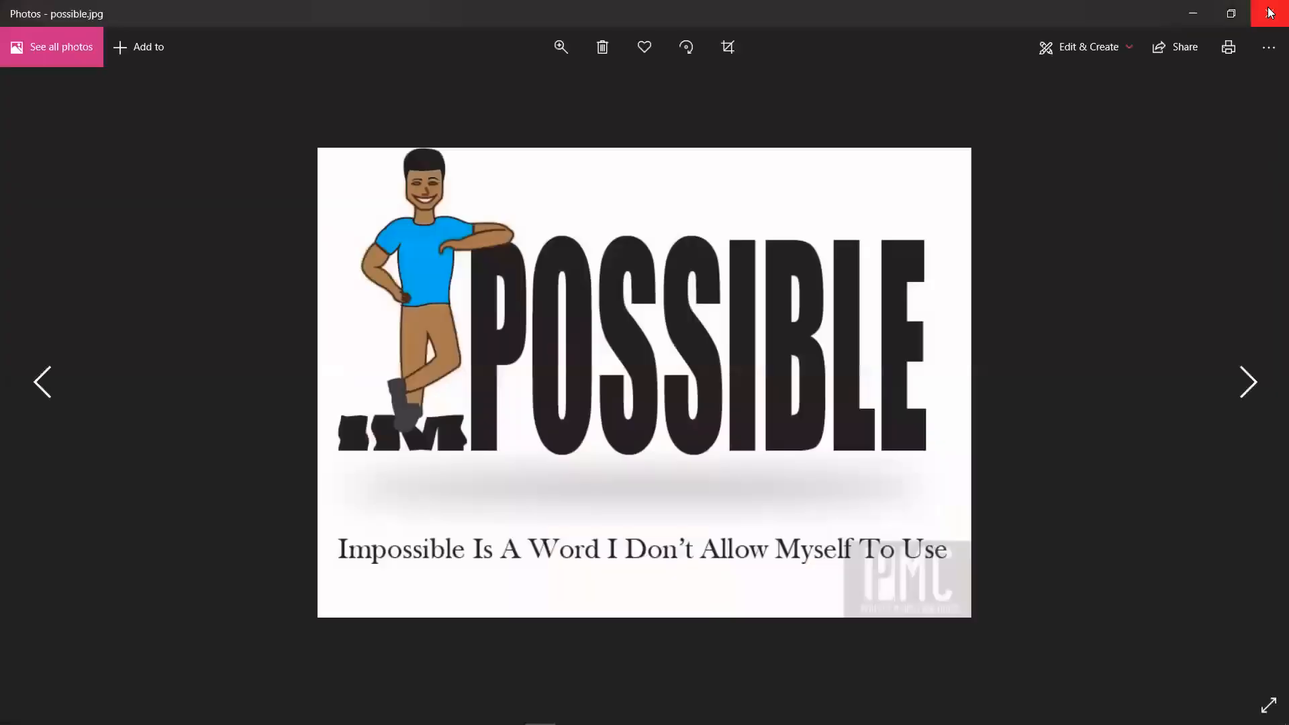
left_click(1269, 14)
- Open the Fruits folder and look through its pictures from Apple 1 to Orange, then close the preview
scroll(286, 230, "up", 1)
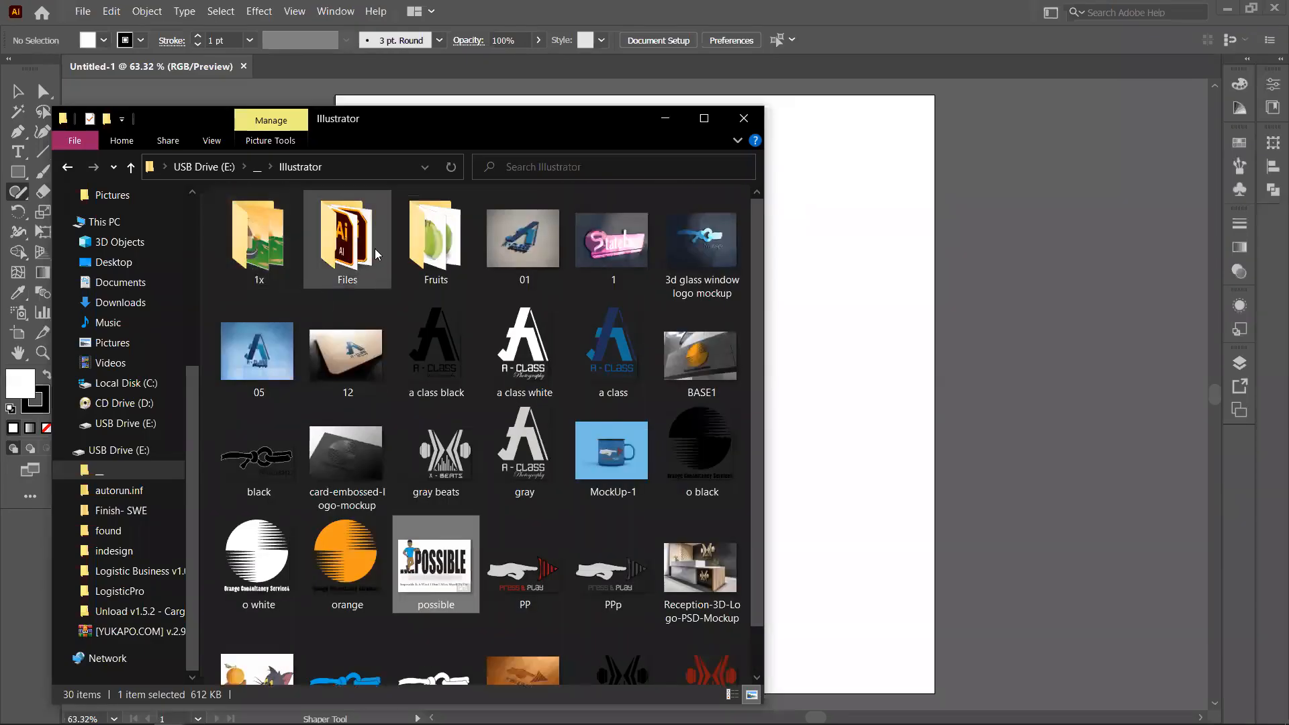
left_click(444, 246)
double_click(443, 246)
double_click(258, 221)
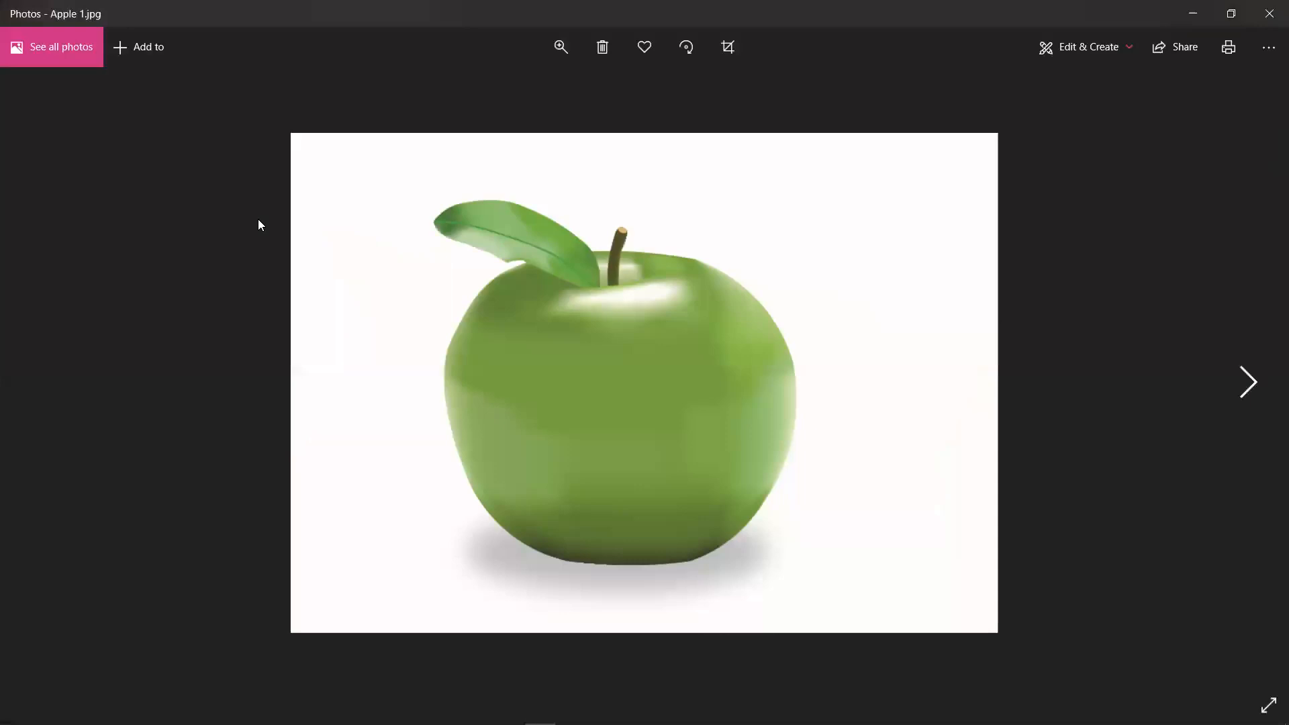
left_click(1255, 380)
left_click(1257, 380)
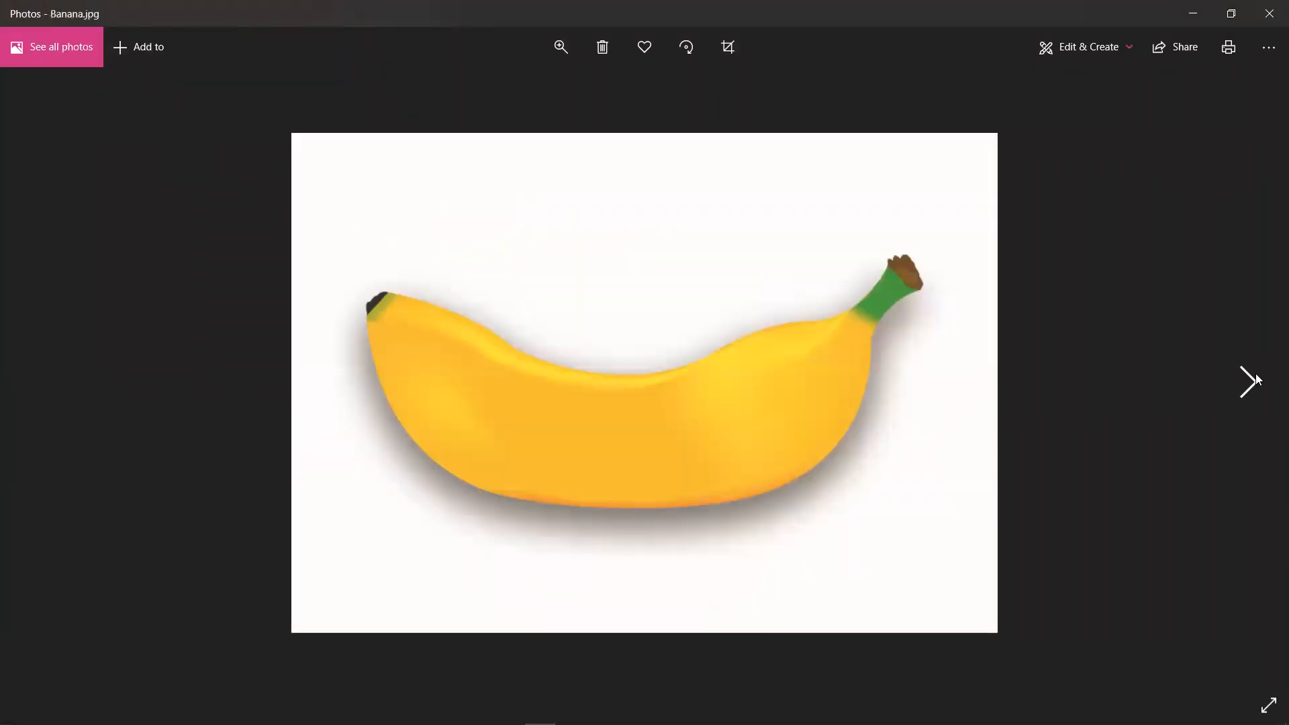
left_click(1257, 381)
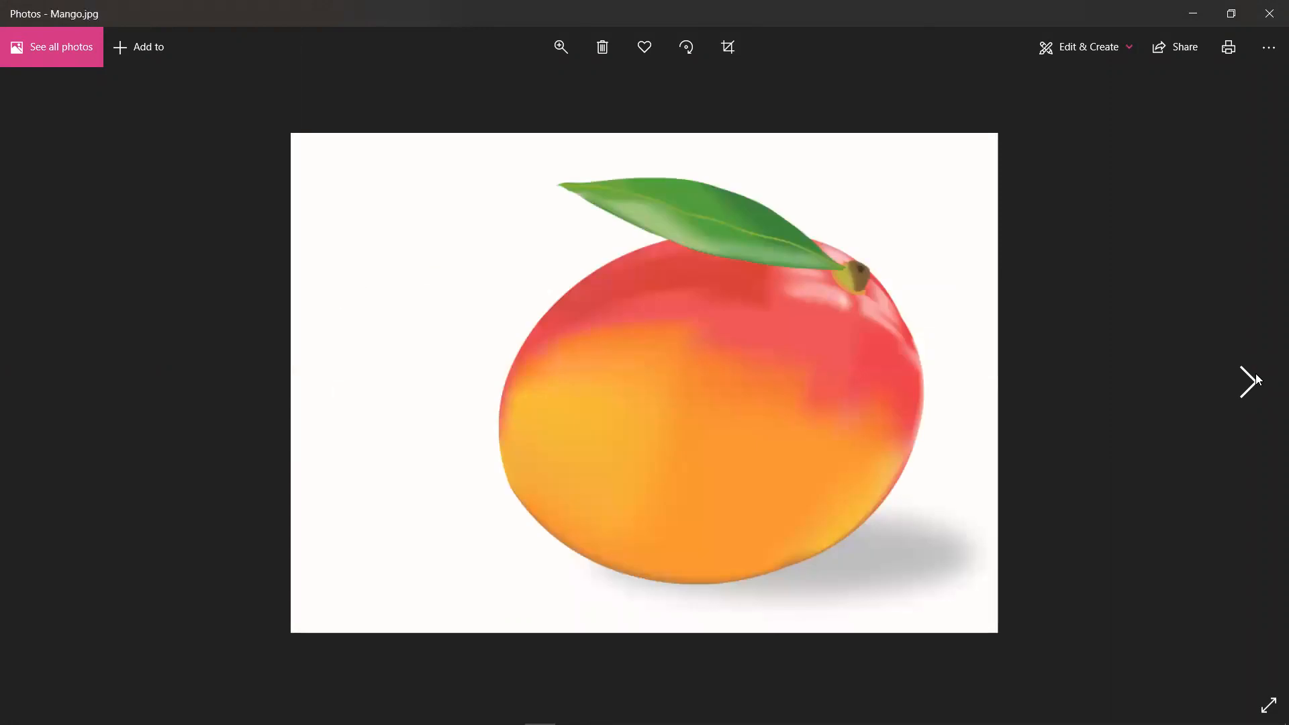
left_click(1258, 380)
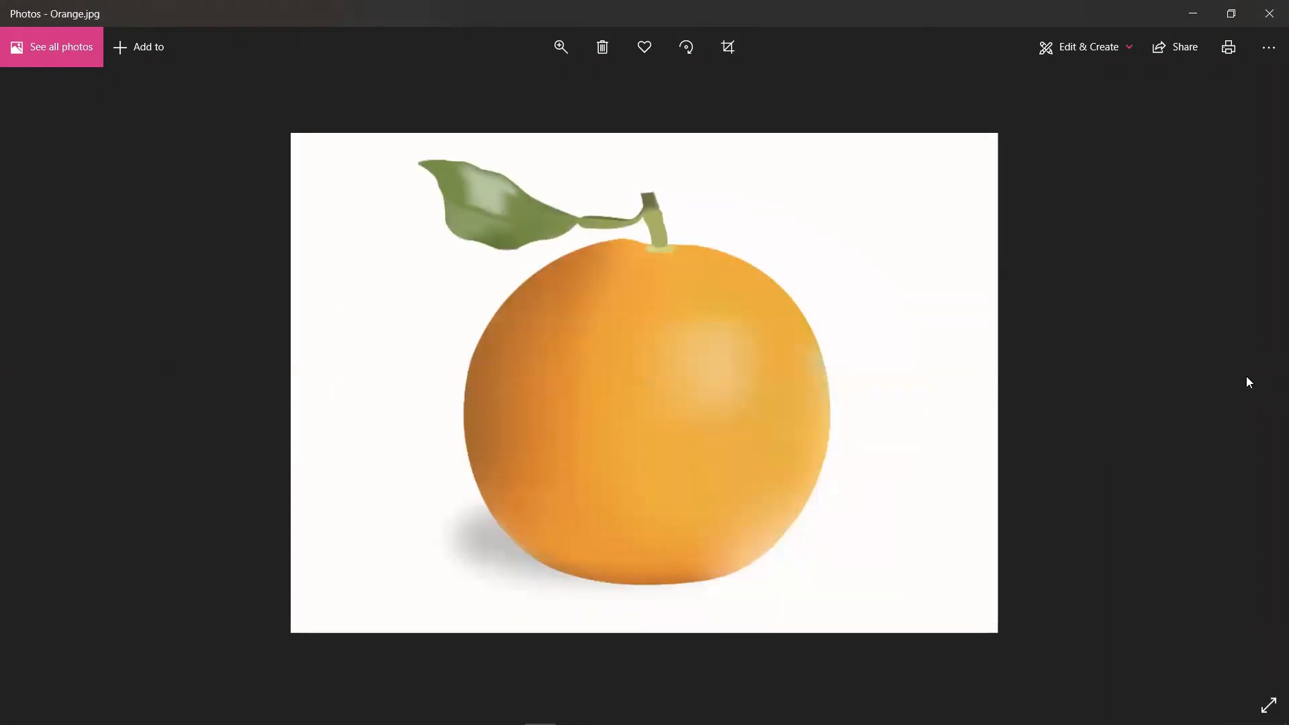
left_click(1269, 14)
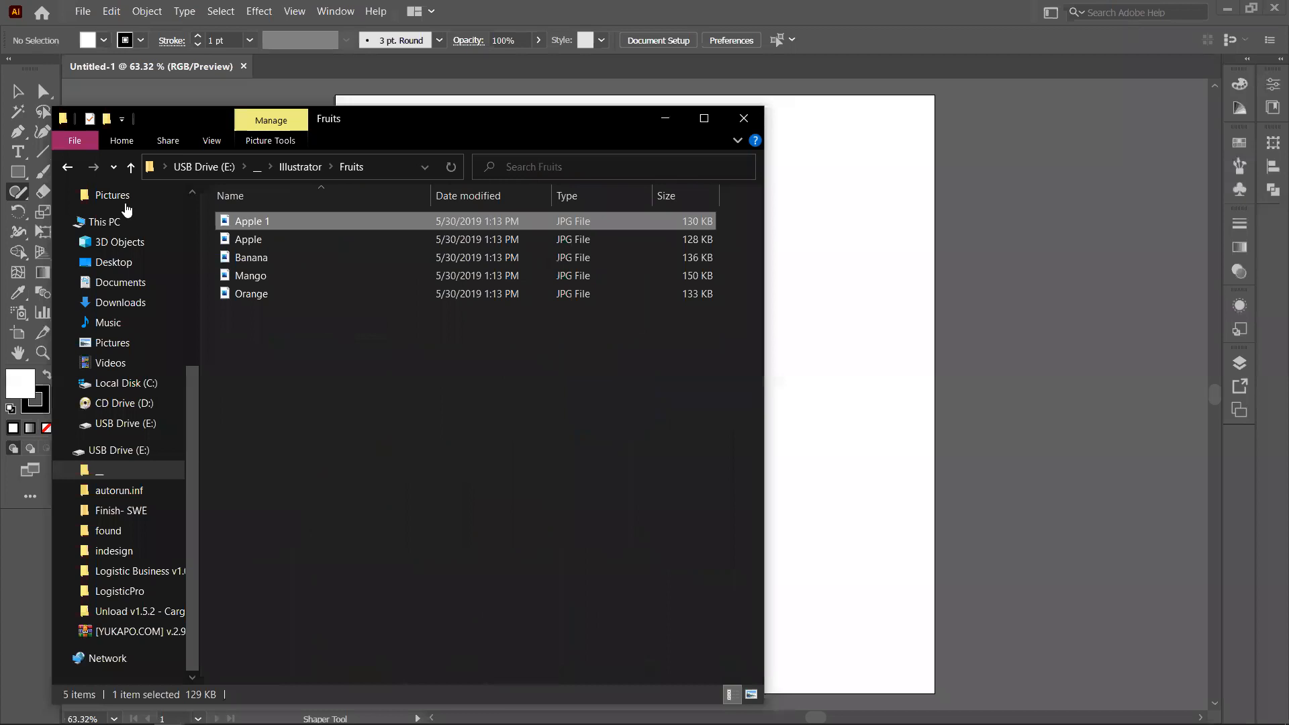
- Show the 1x folder's files as thumbnails, view the Artboard 1 illustration, then return to Illustrator
left_click(67, 168)
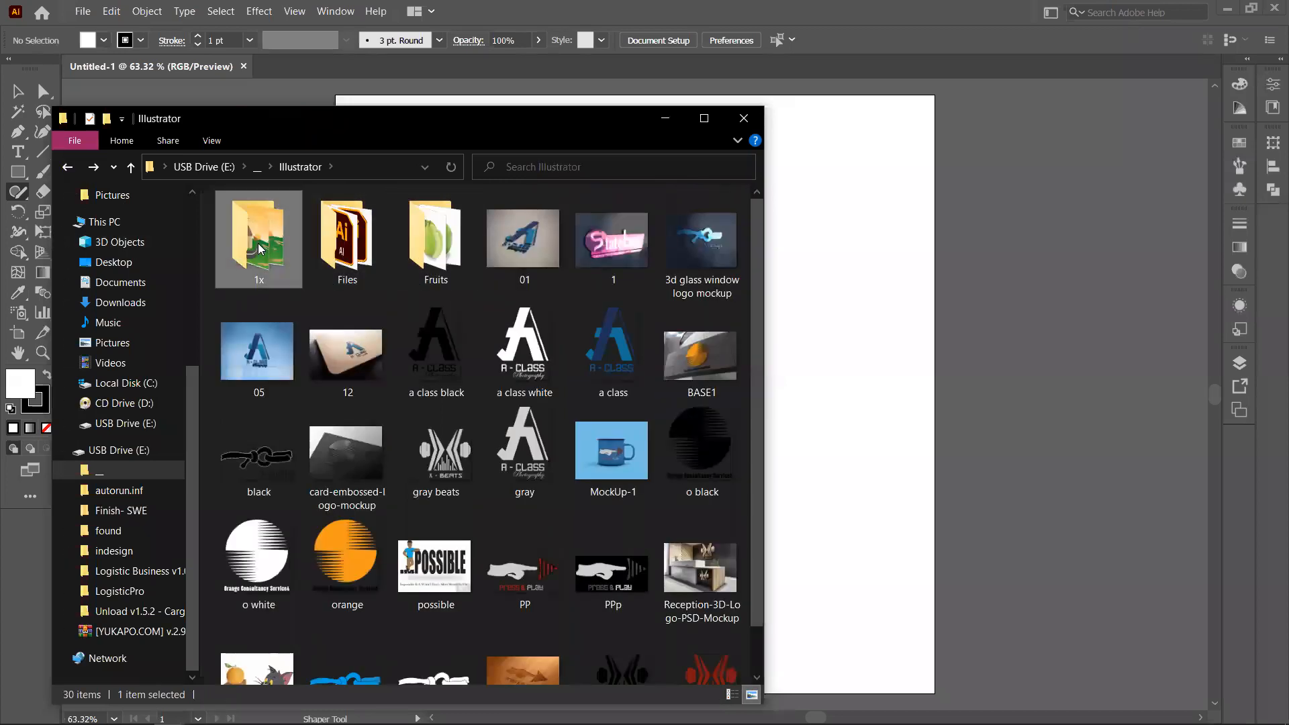
double_click(262, 249)
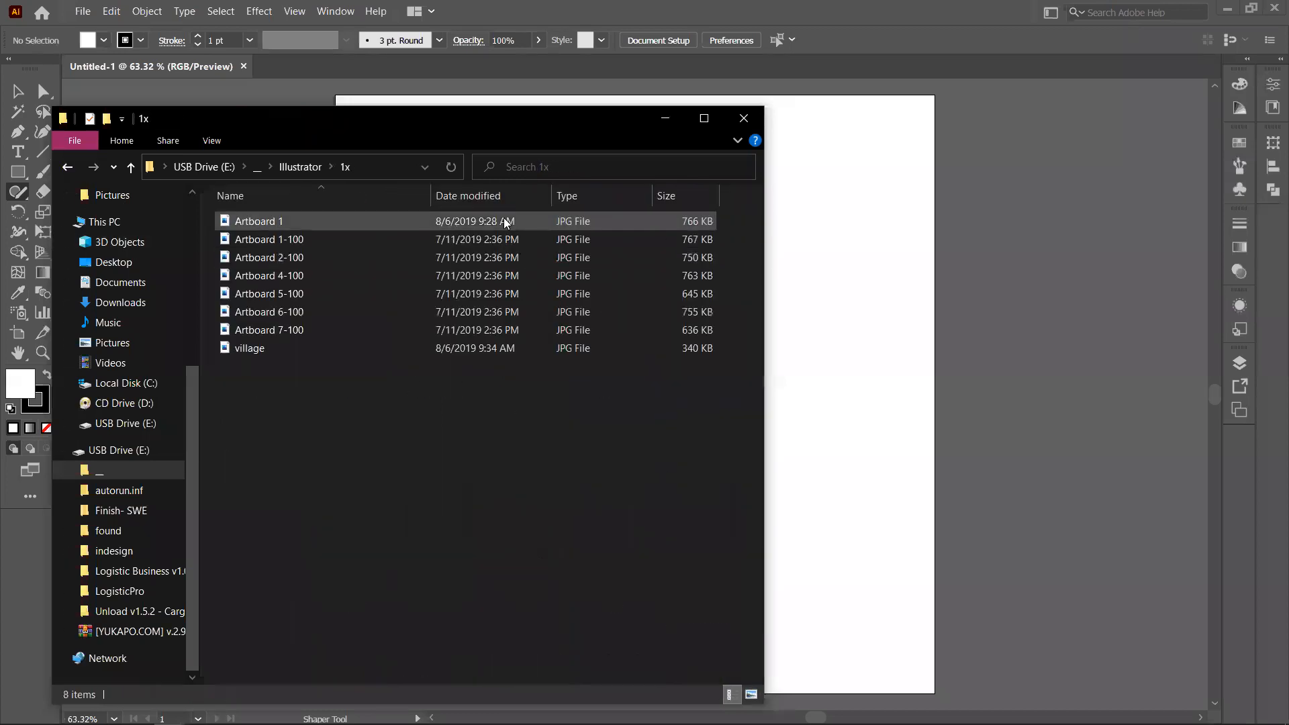
left_click(752, 695)
double_click(261, 252)
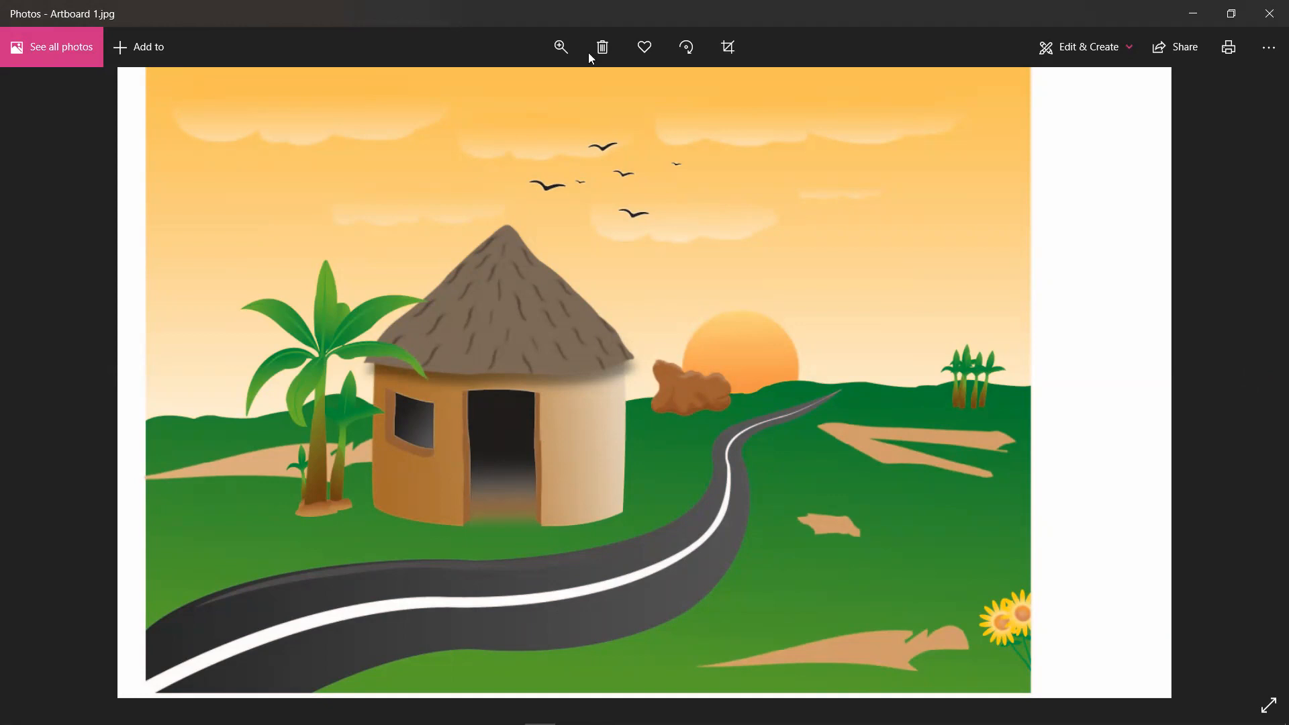
left_click(1269, 13)
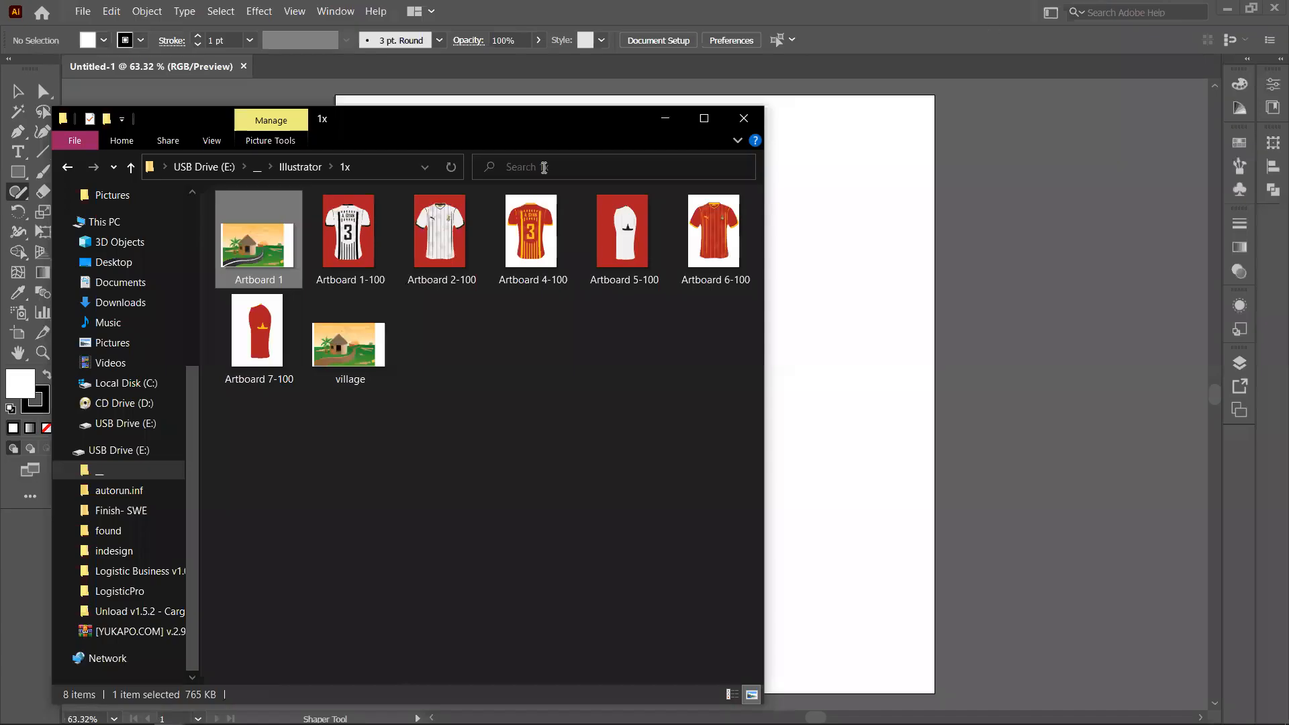
left_click(665, 118)
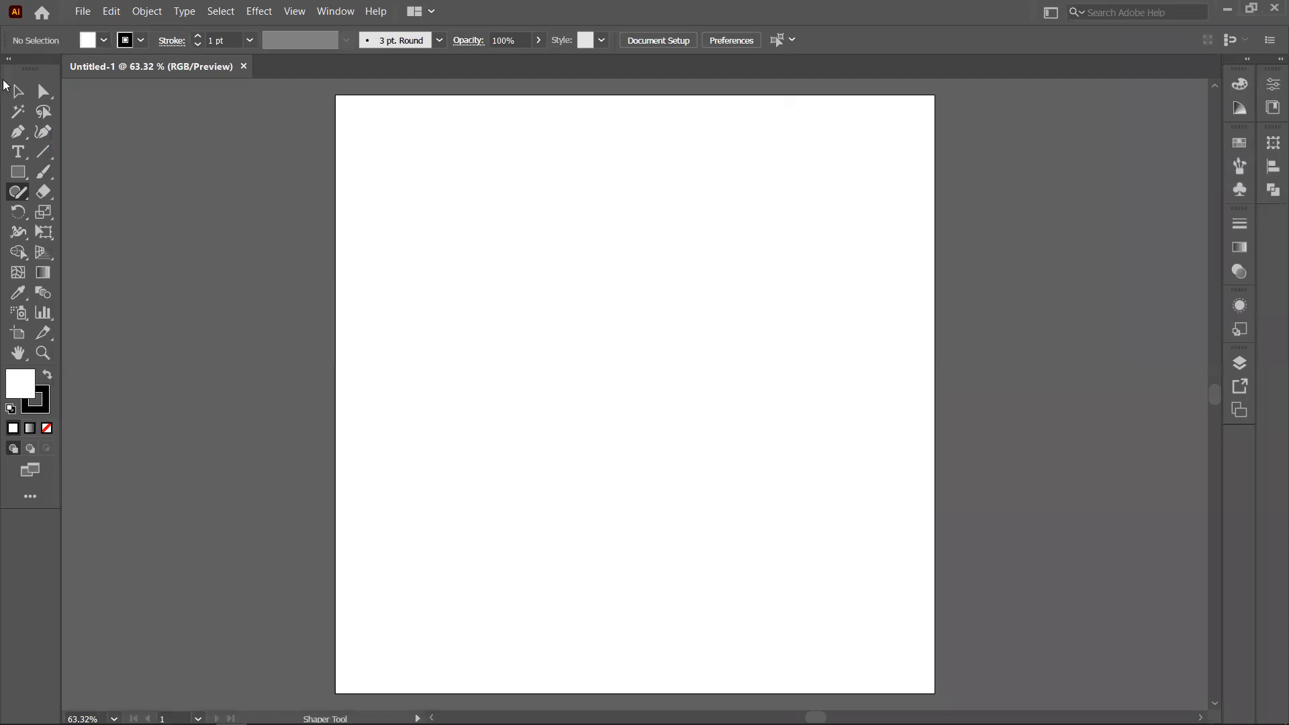
- Draw a nearly square rectangle about 5.56 in wide on the artboard and move it slightly left and down
left_click(16, 99)
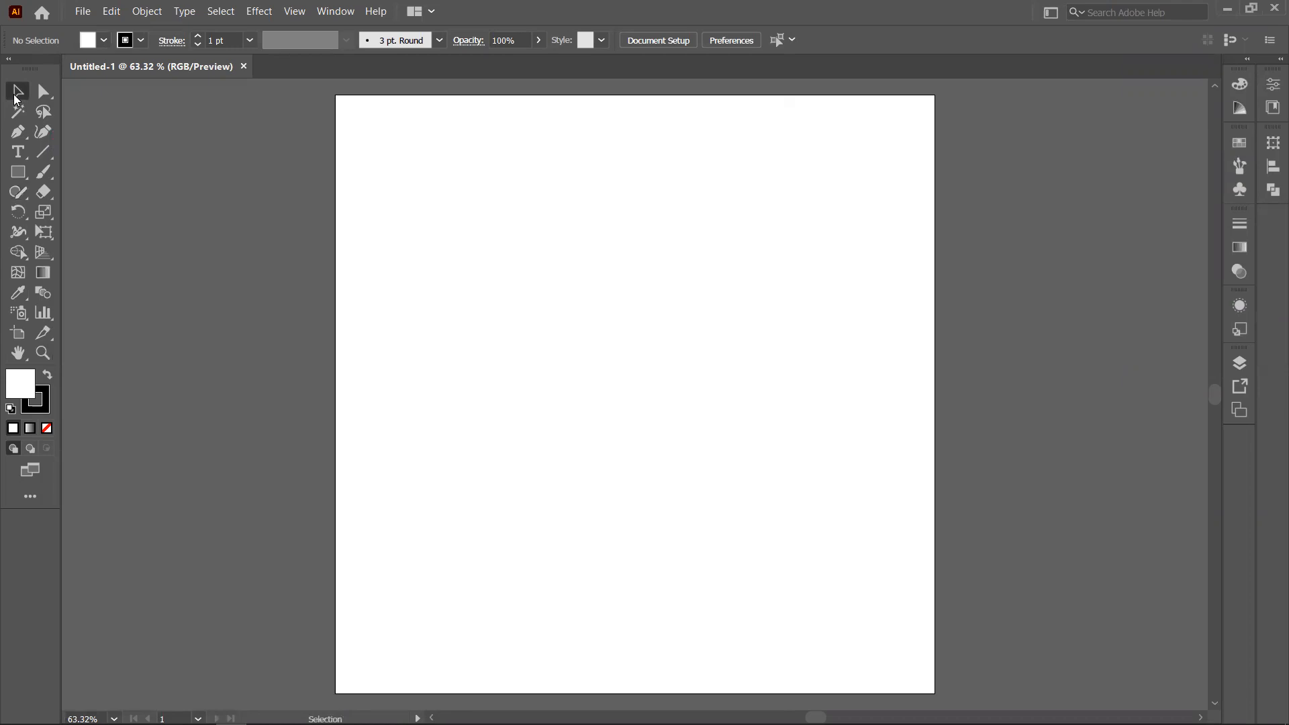
left_click(19, 173)
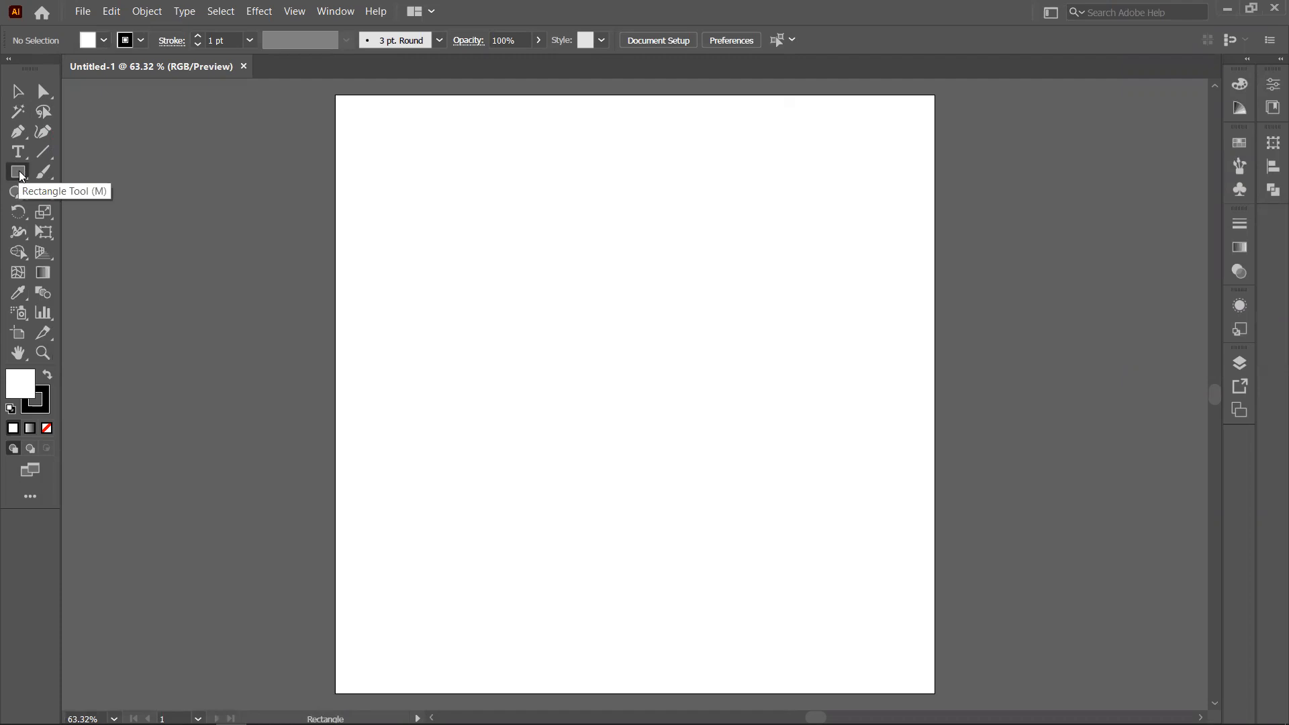
left_click_drag(450, 165, 783, 489)
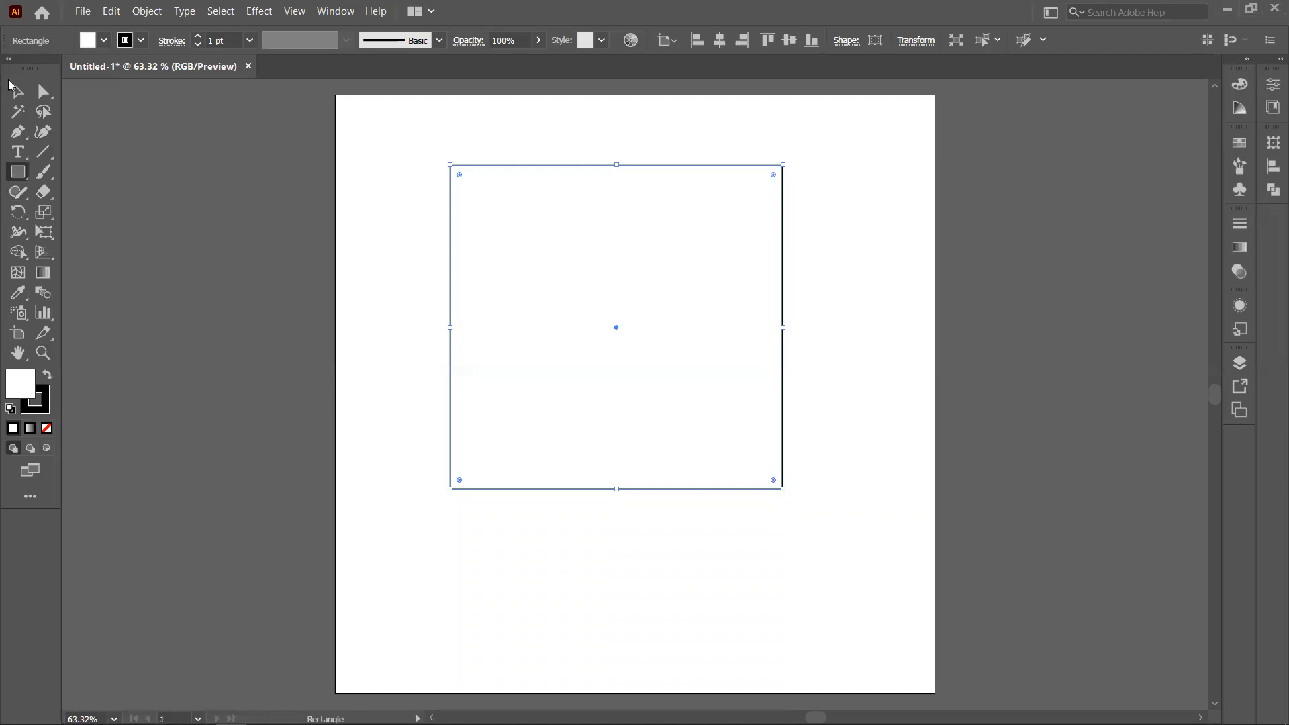
left_click(19, 91)
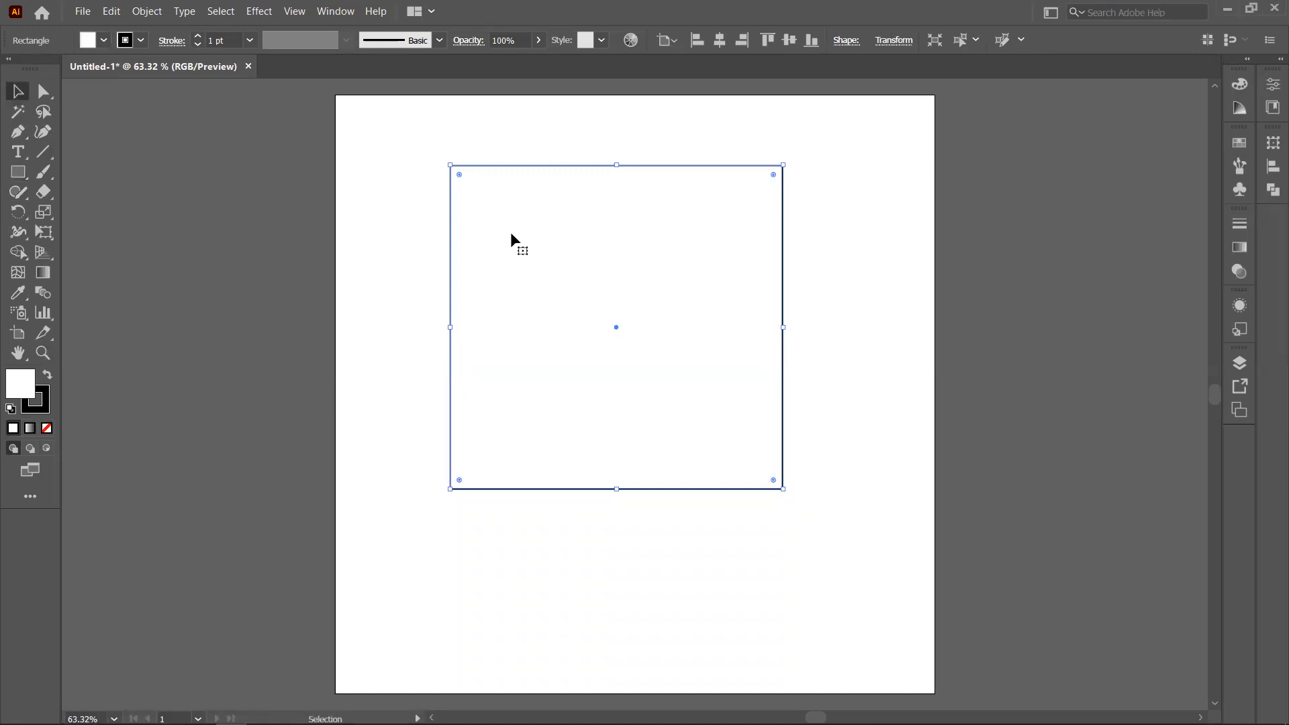
left_click_drag(584, 249, 500, 272)
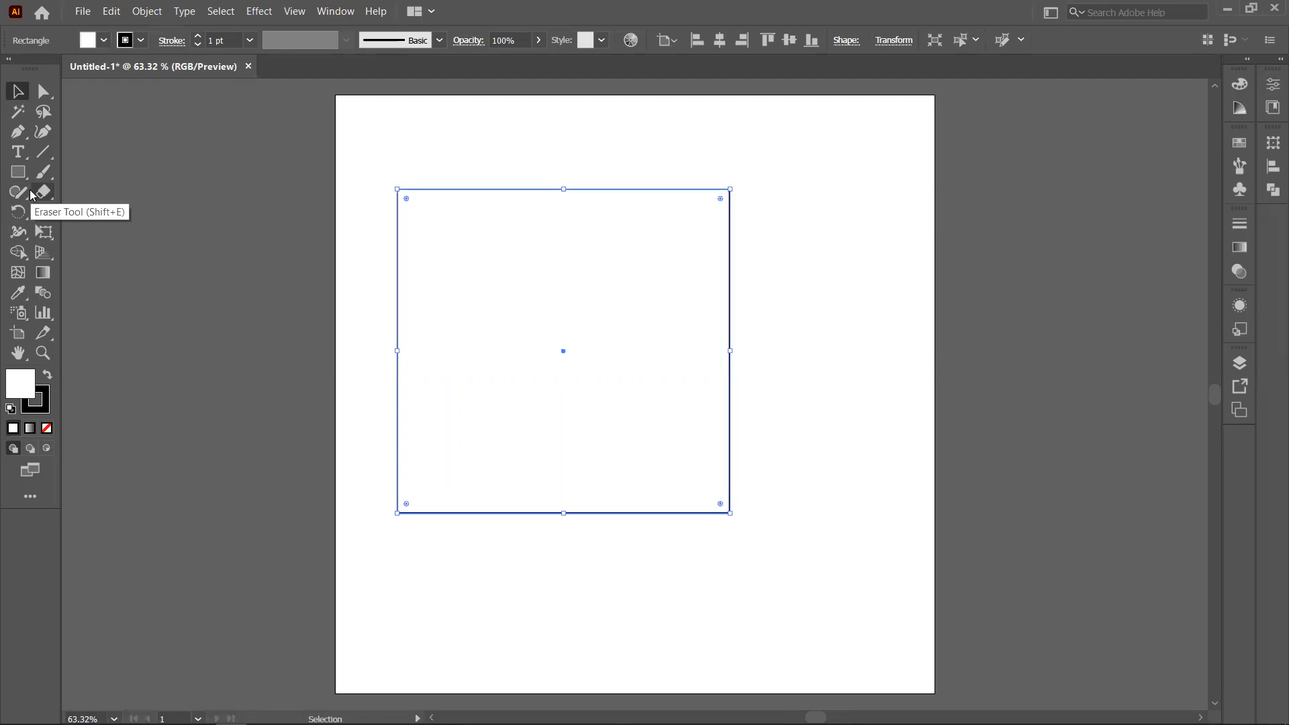
- Use Direct Selection to move the whole rectangle right and slightly down, with its left edge at about X 1.85 in
left_click(41, 97)
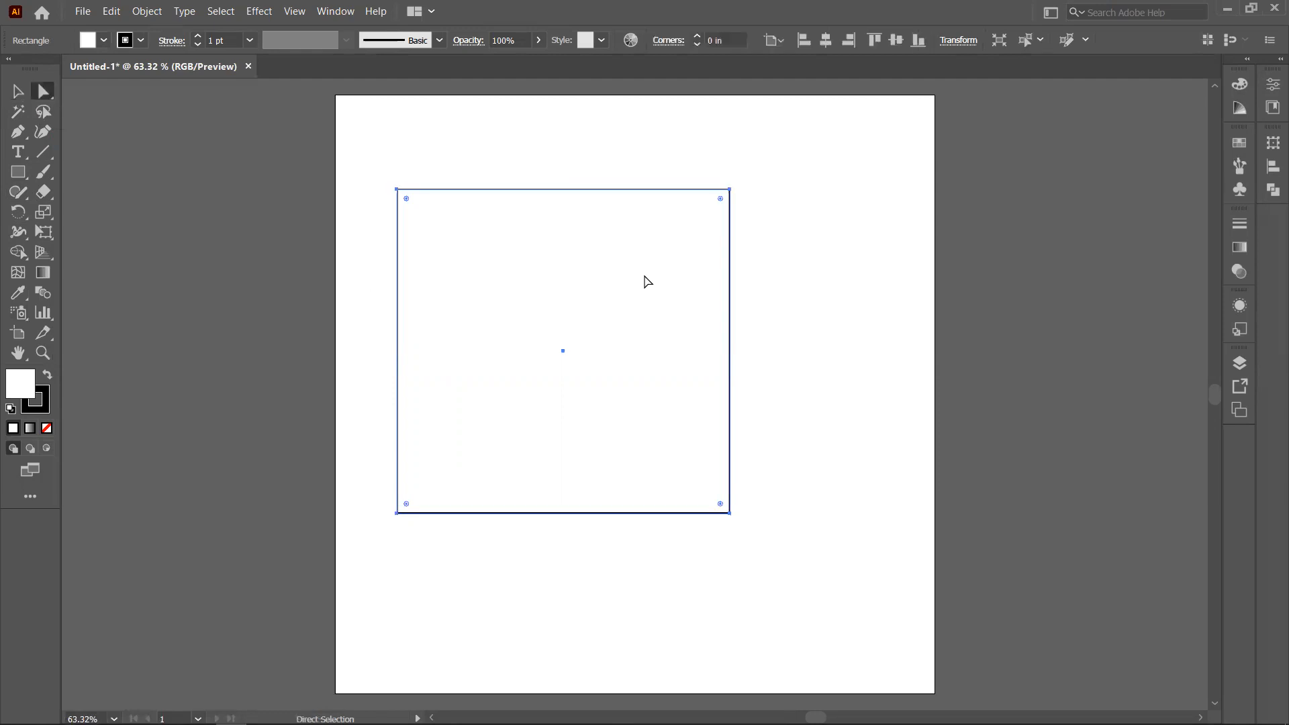
mouse_move(634, 200)
left_mouse_down()
mouse_move(661, 206)
mouse_move(546, 162)
mouse_move(700, 195)
mouse_move(587, 174)
mouse_move(648, 226)
mouse_move(571, 219)
mouse_move(597, 254)
mouse_move(625, 241)
mouse_move(635, 214)
left_mouse_up()
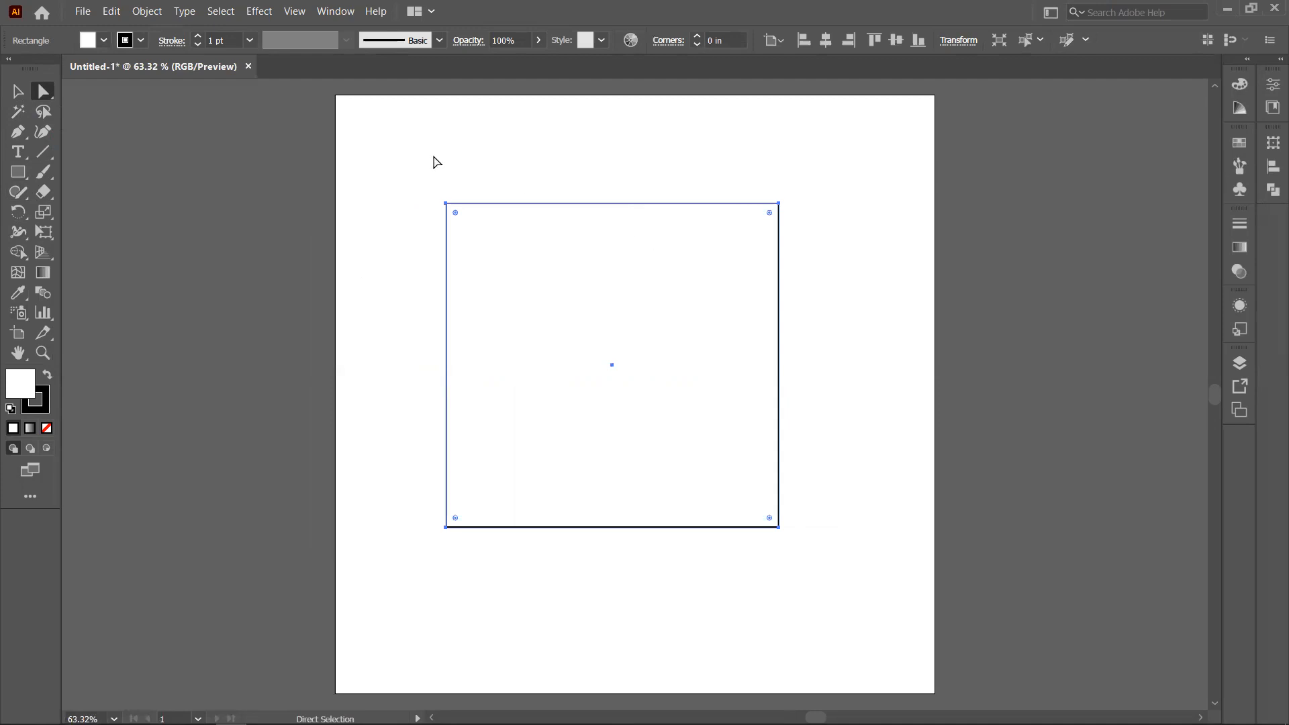
- Select the rectangle's two upper anchor points with Direct Selection and move the upper-left one to about X 2.44 in, Y 1.42 in
left_click_drag(390, 152, 827, 235)
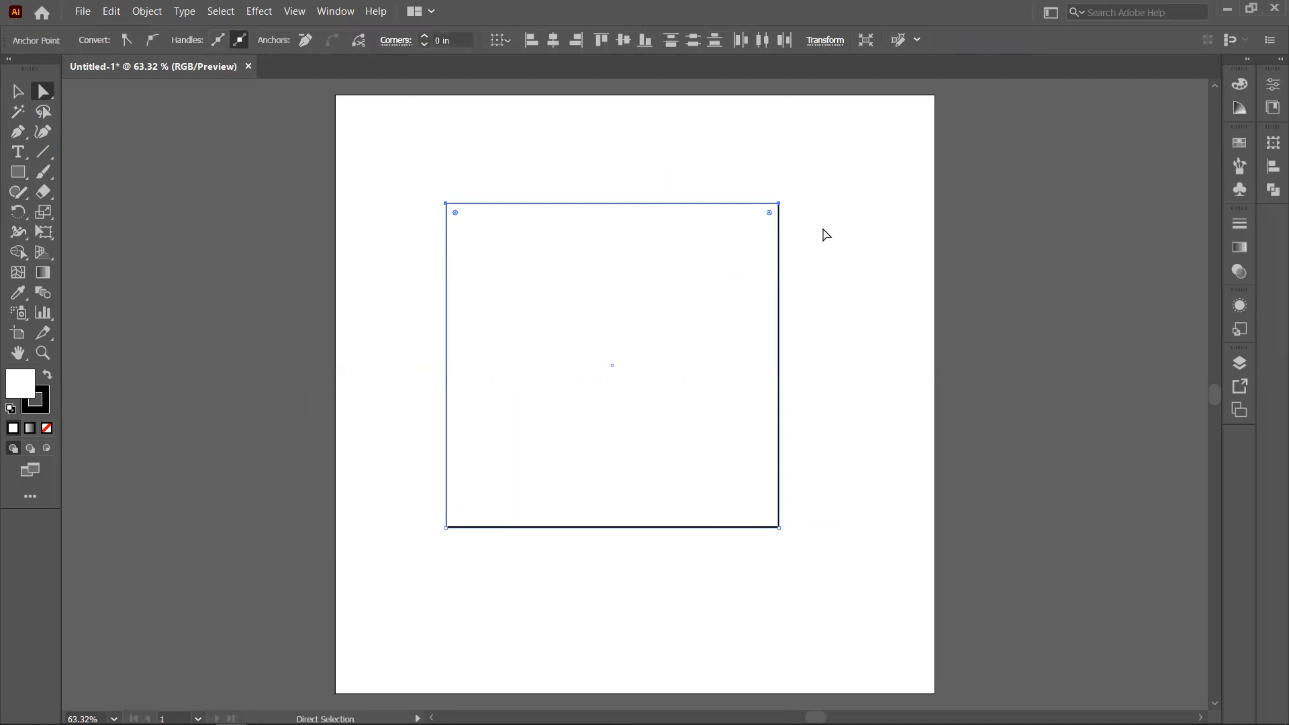
left_click(446, 204)
left_click(779, 203)
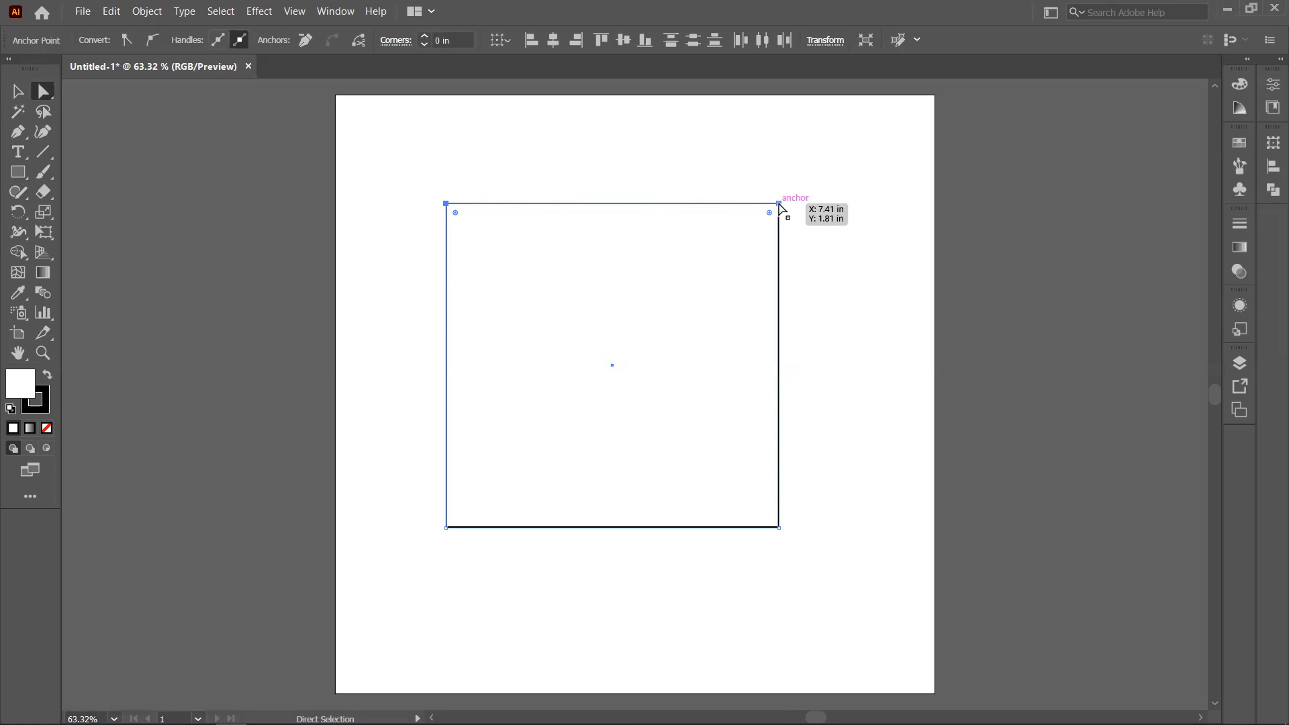
left_click(447, 205)
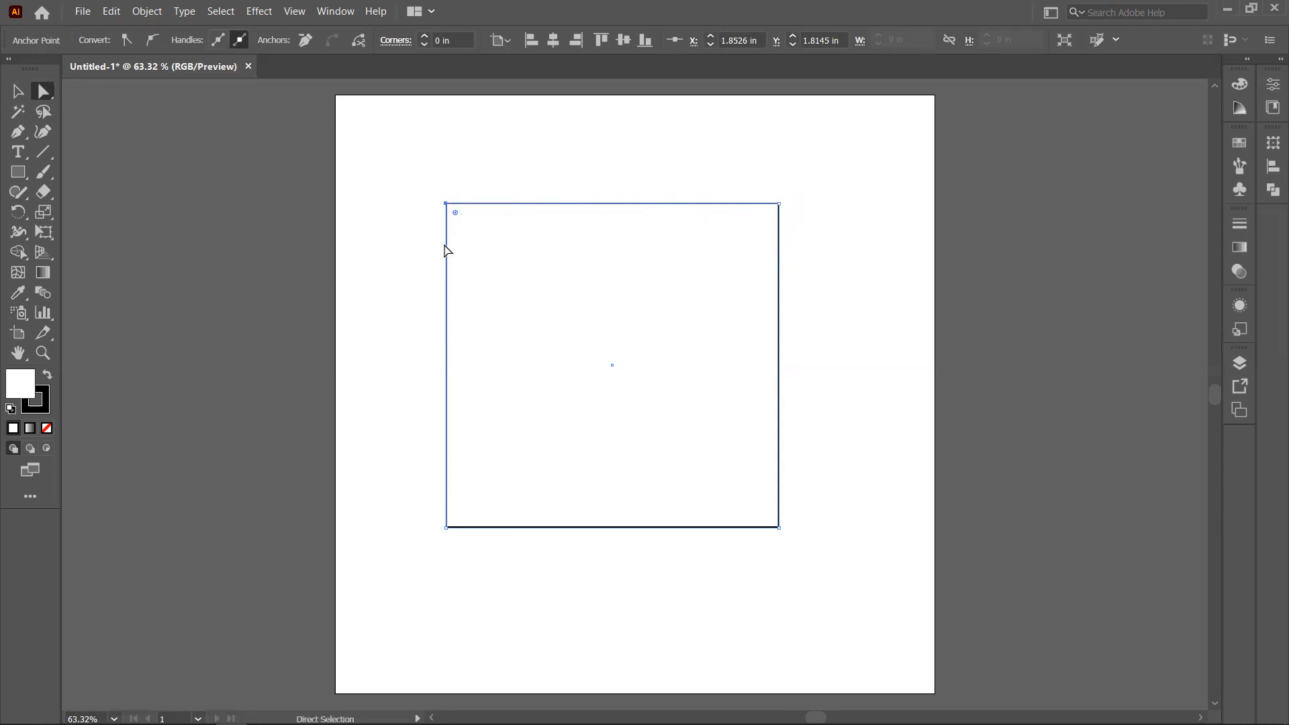
left_click_drag(447, 205, 482, 201)
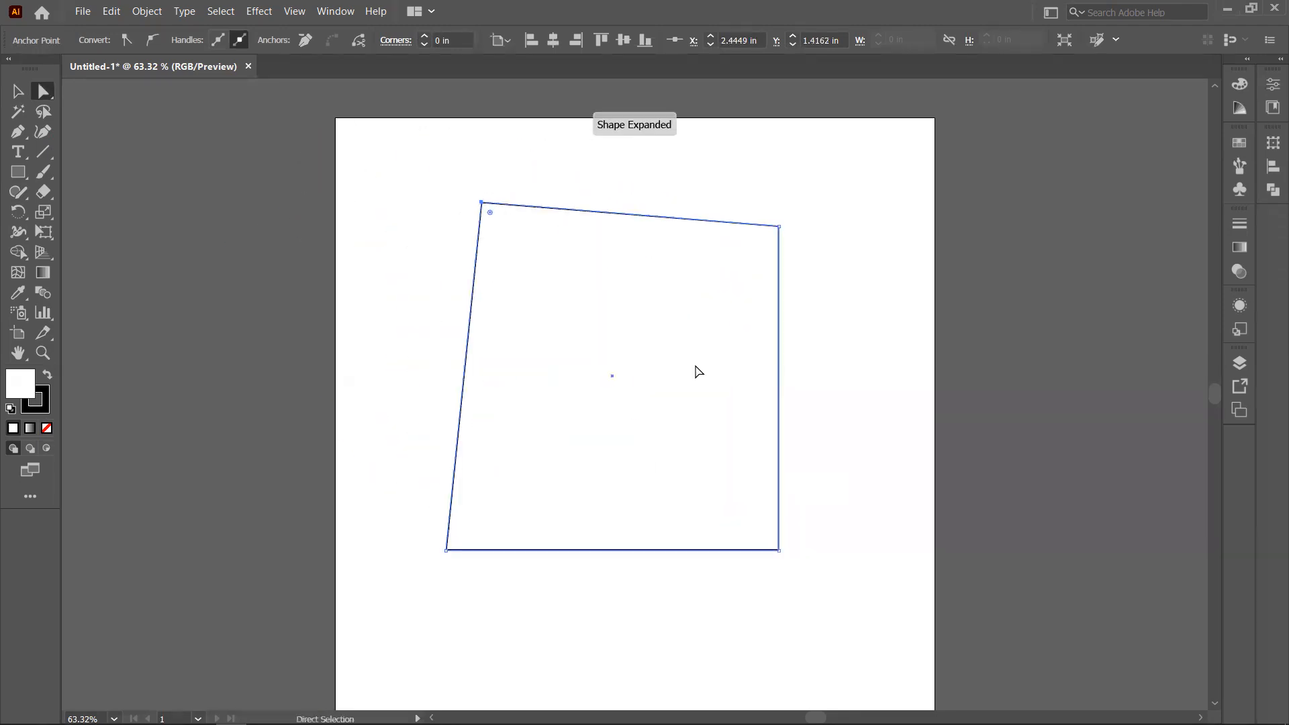
left_click(779, 227)
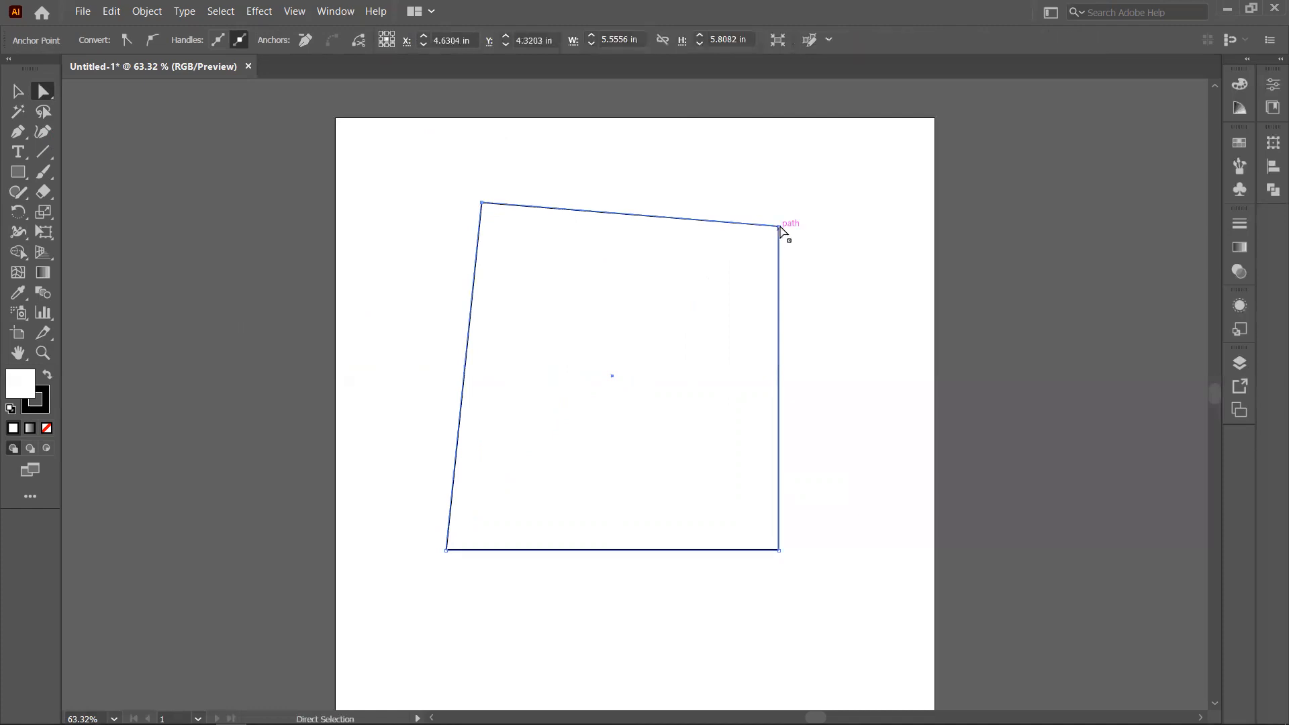
- Move the shape's upper-right anchor point to about X 7.99 in, Y 0.90 in and select the upper-left anchor point
left_click_drag(780, 231, 820, 129)
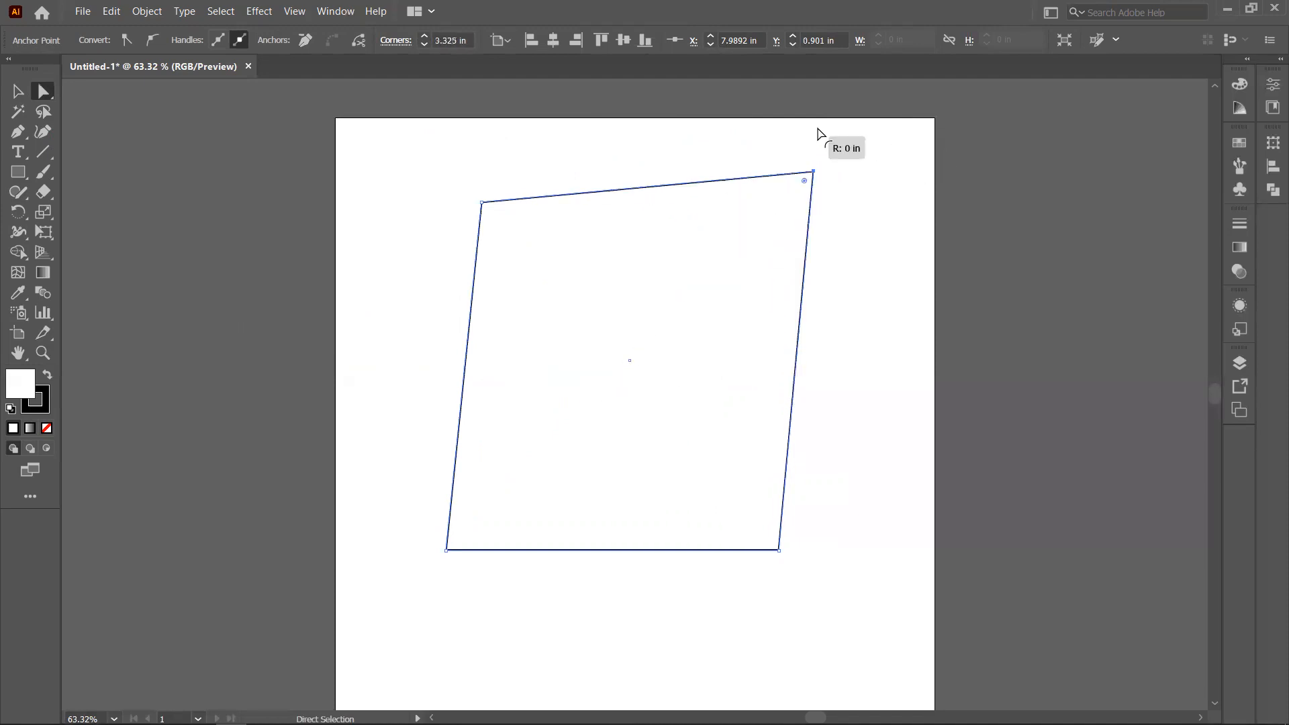
left_click(481, 210)
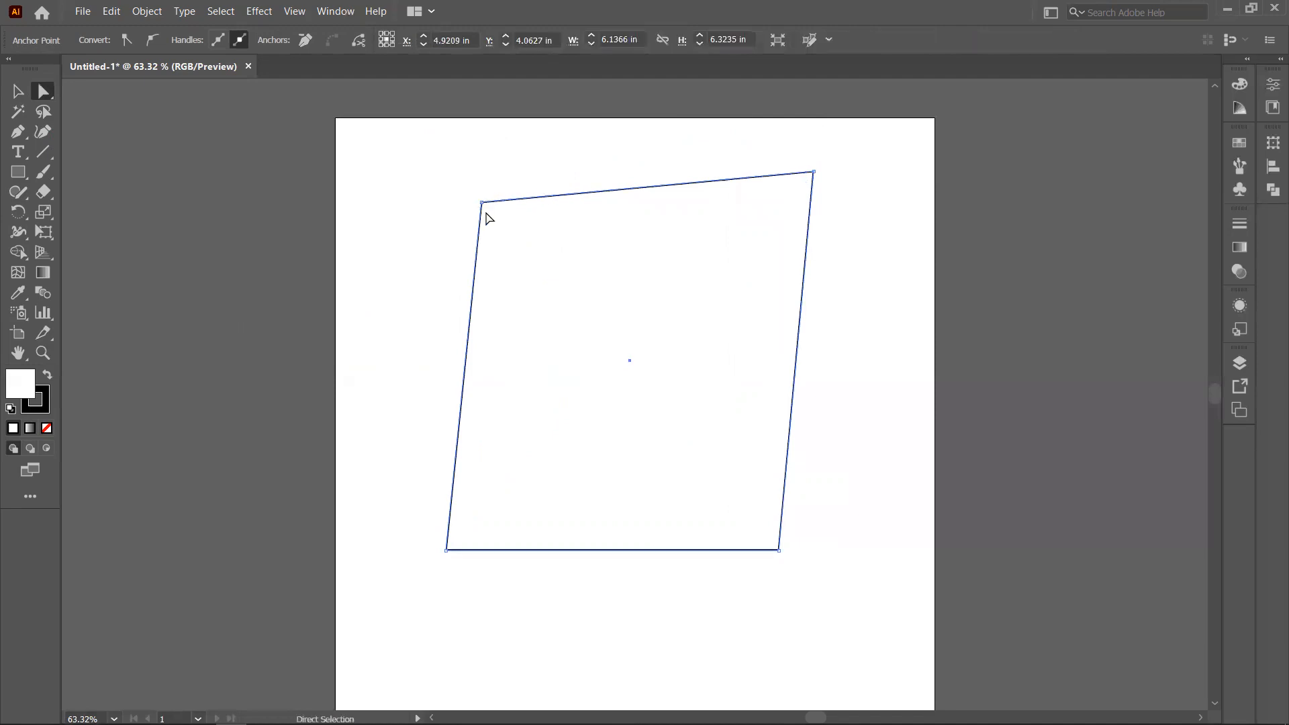
left_click(482, 203)
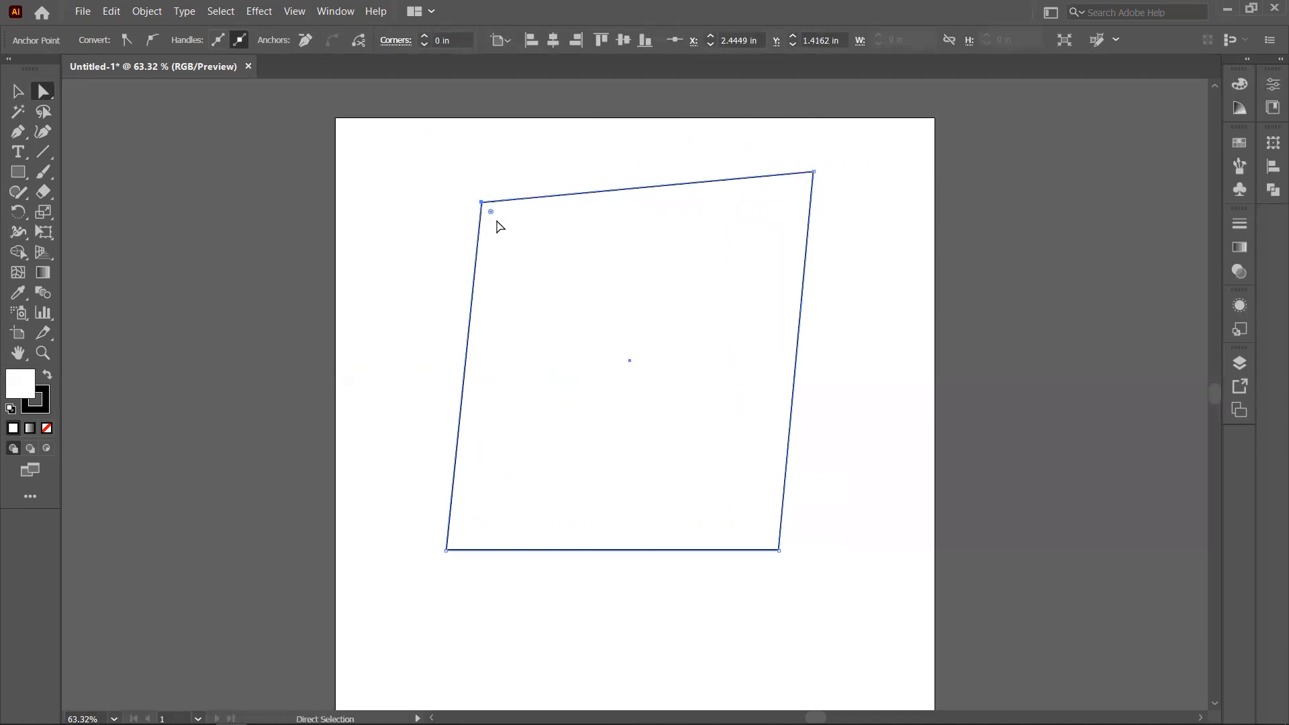
- Practise selecting the shape's anchor points with Direct Selection, including all four, the two left ones, and only the lower-left one
left_click_drag(490, 214, 865, 616)
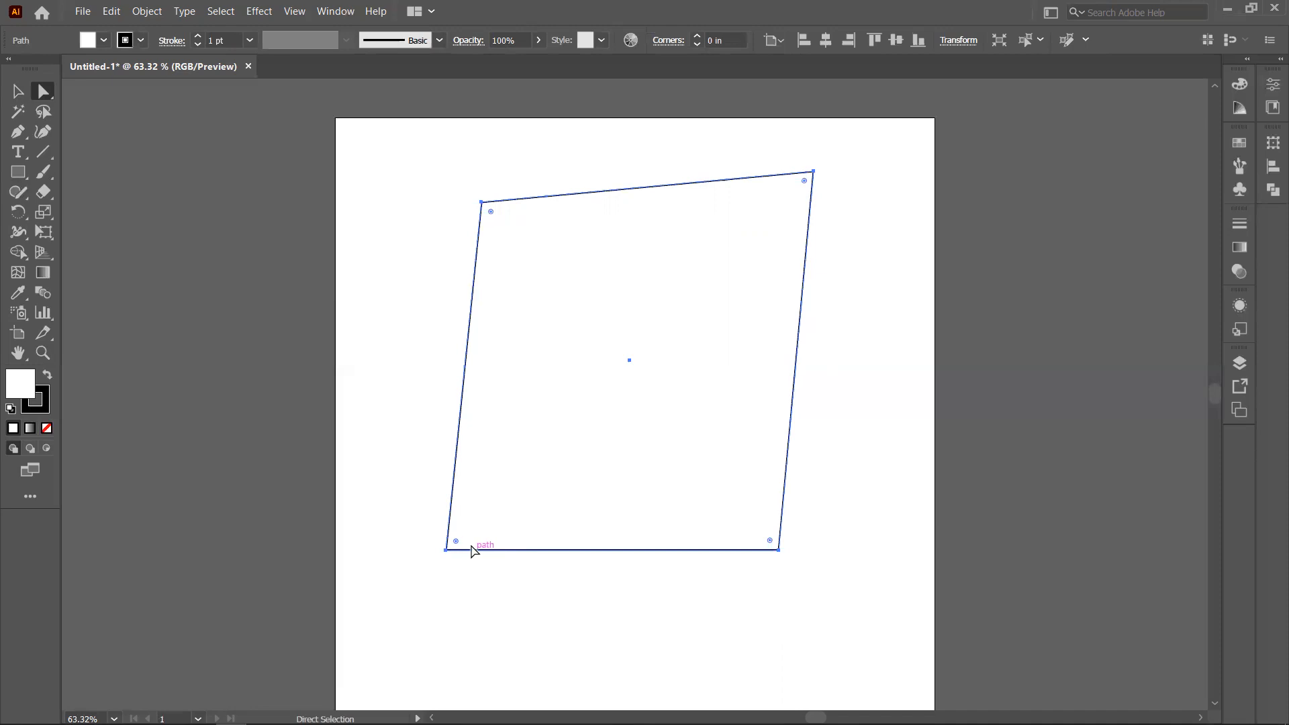
left_click_drag(471, 522, 403, 607)
left_click_drag(805, 182, 877, 138)
left_click_drag(378, 134, 522, 585)
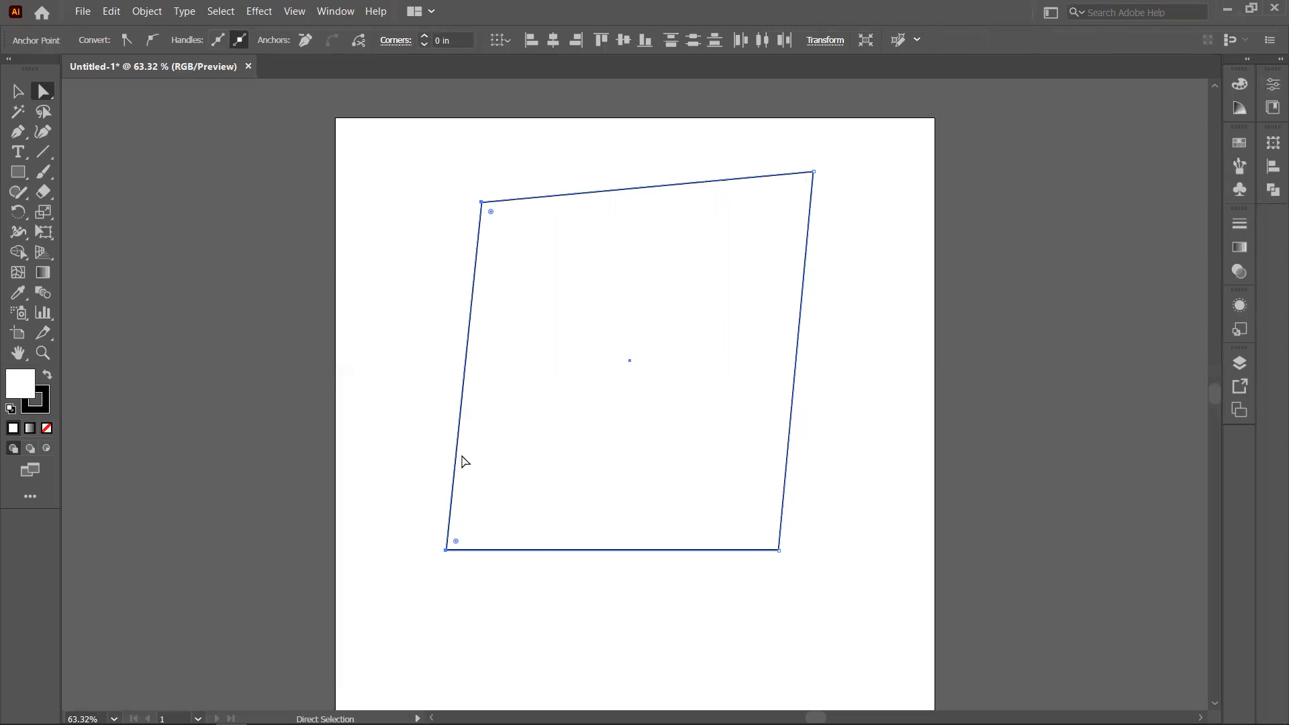
left_click_drag(393, 515, 531, 636)
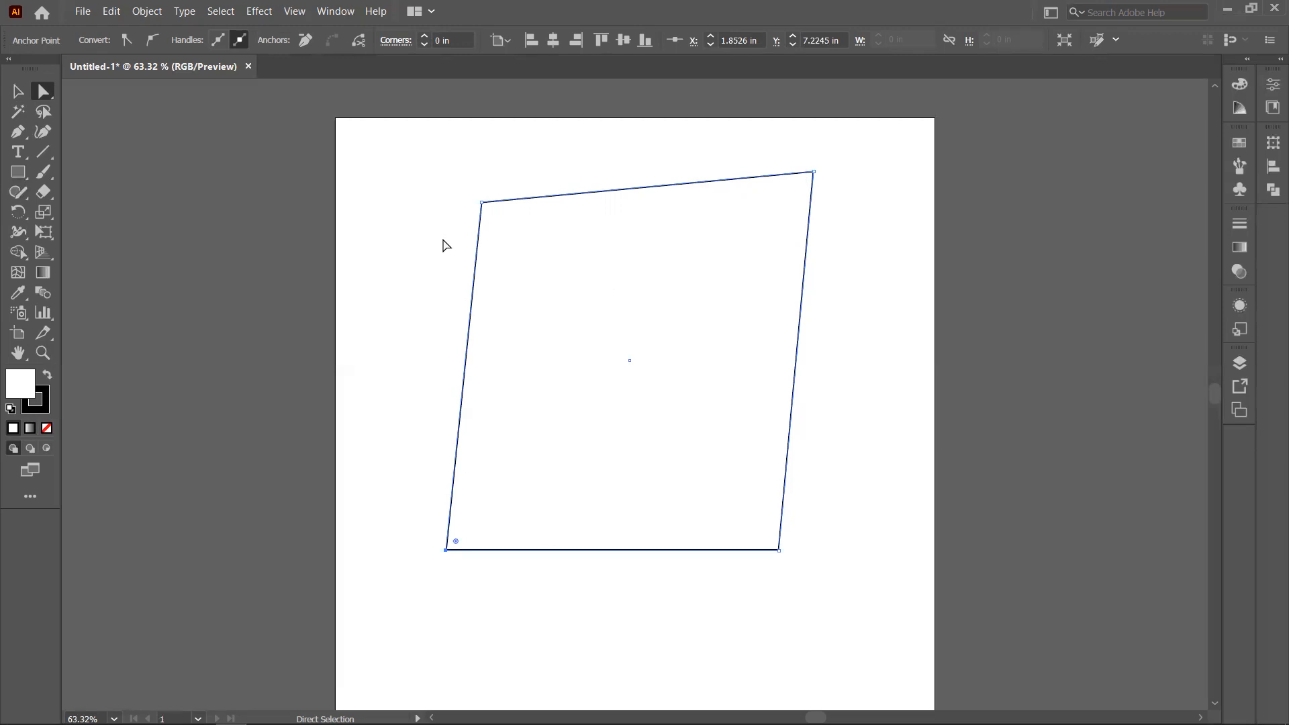
left_click(42, 97)
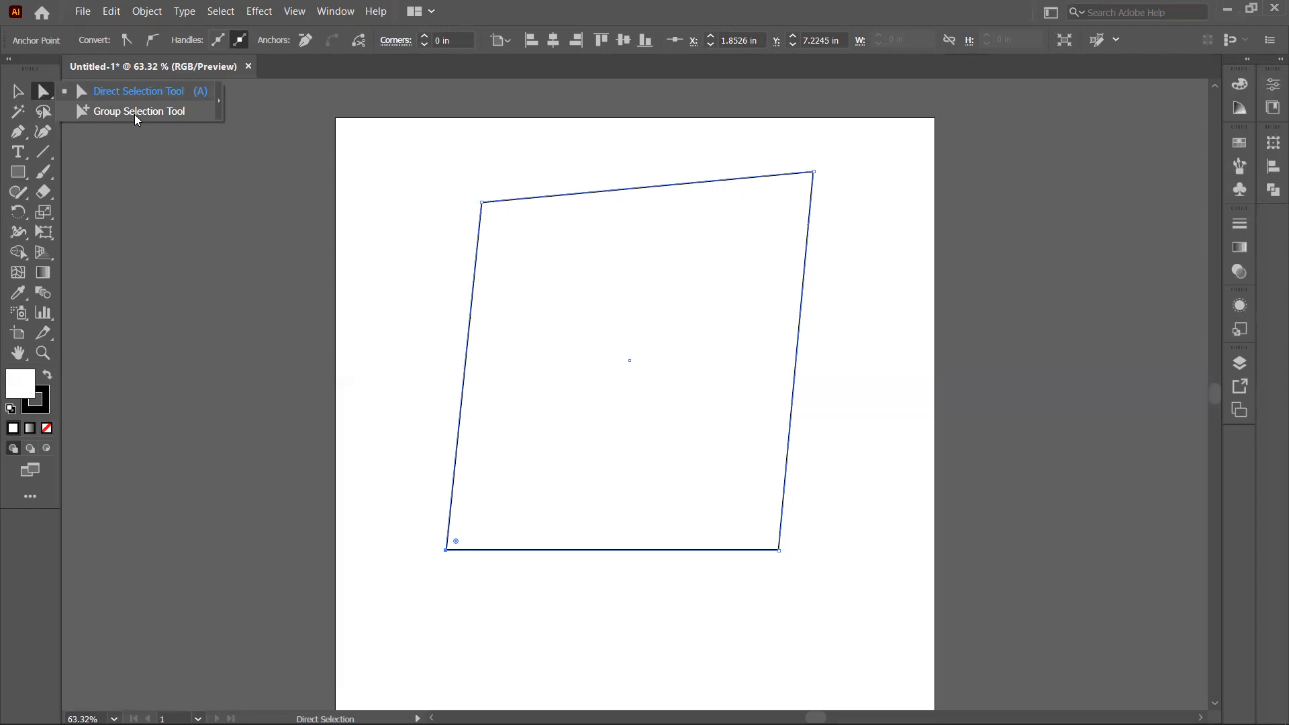
left_click(359, 153)
left_click_drag(386, 141, 799, 578)
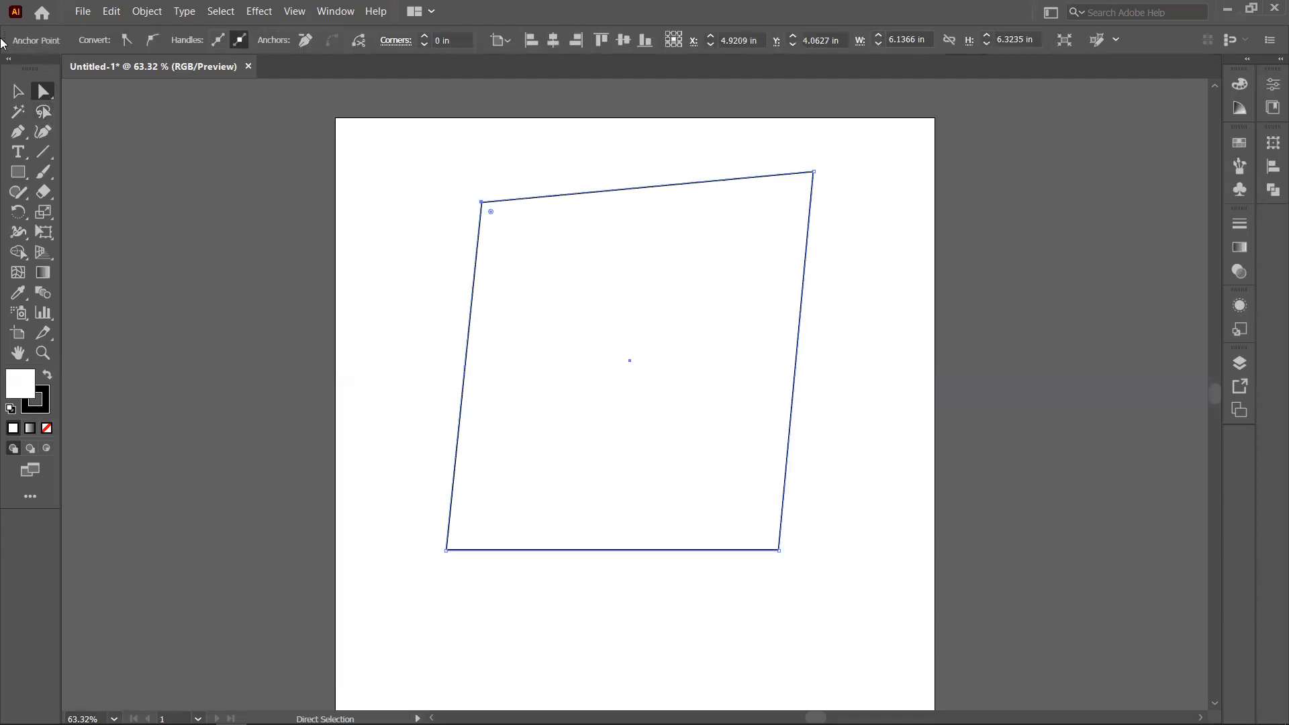
- Select the whole reshaped rectangle with the Selection tool and delete it
left_click(19, 92)
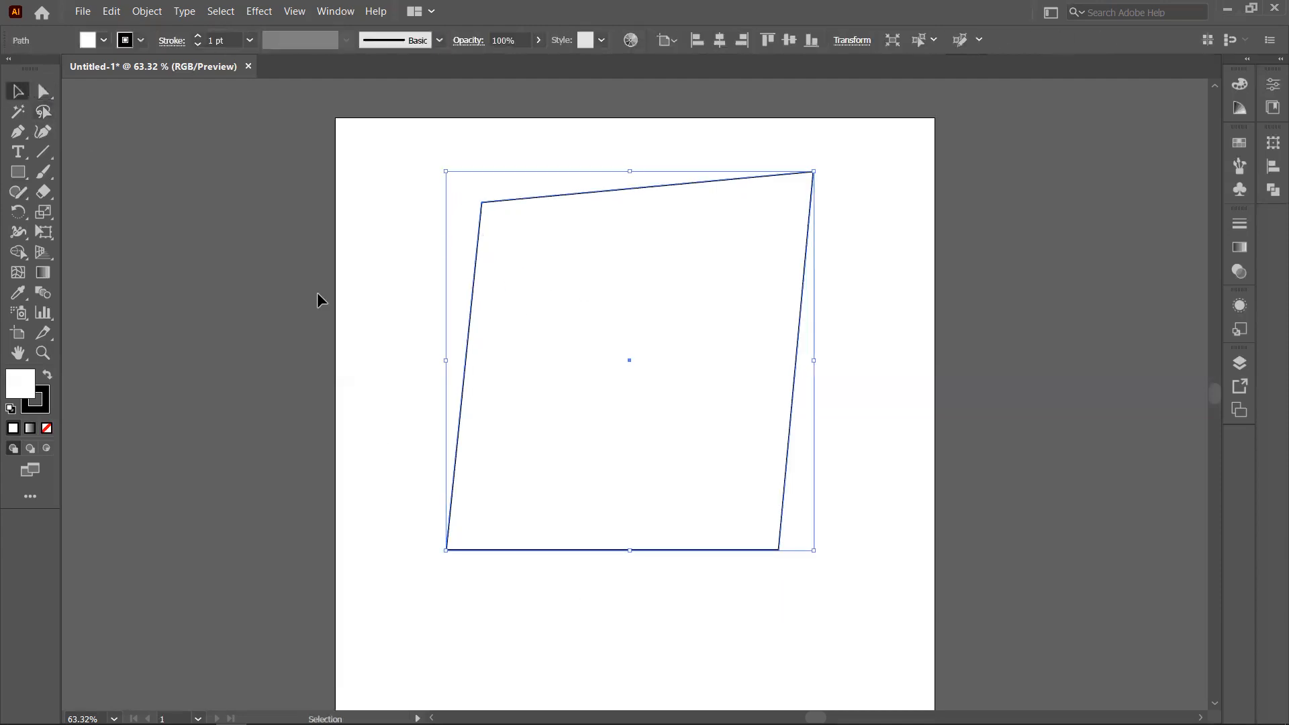
left_click(426, 304)
left_click(530, 308)
key("Delete")
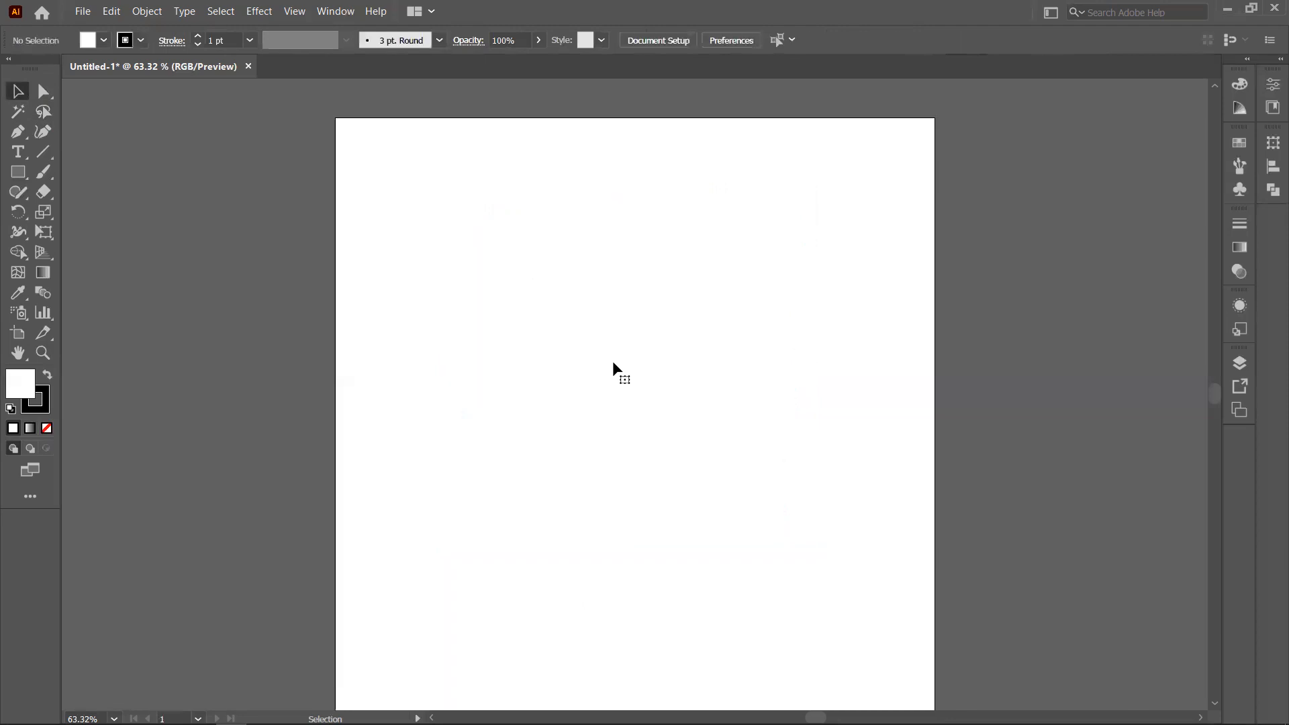
- Activate the Rectangle tool and set the fill colour to FF0000
left_click(18, 174)
double_click(21, 385)
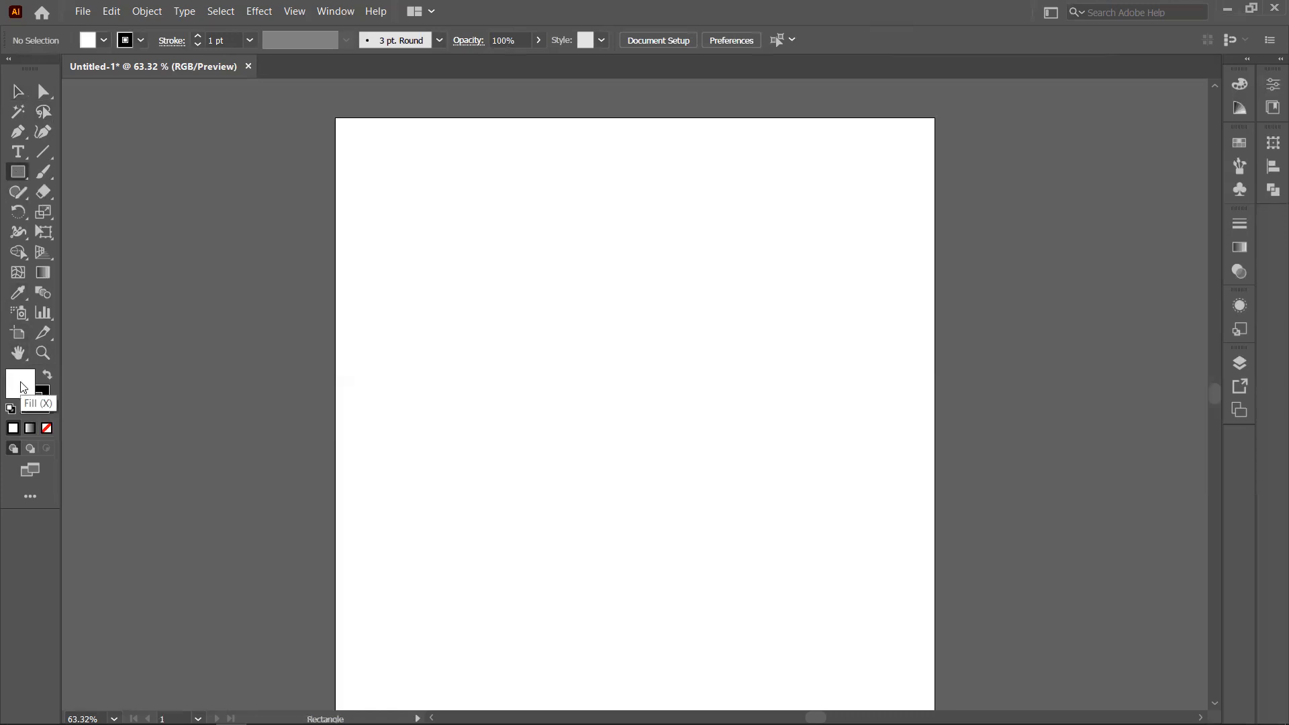
type("ff0000")
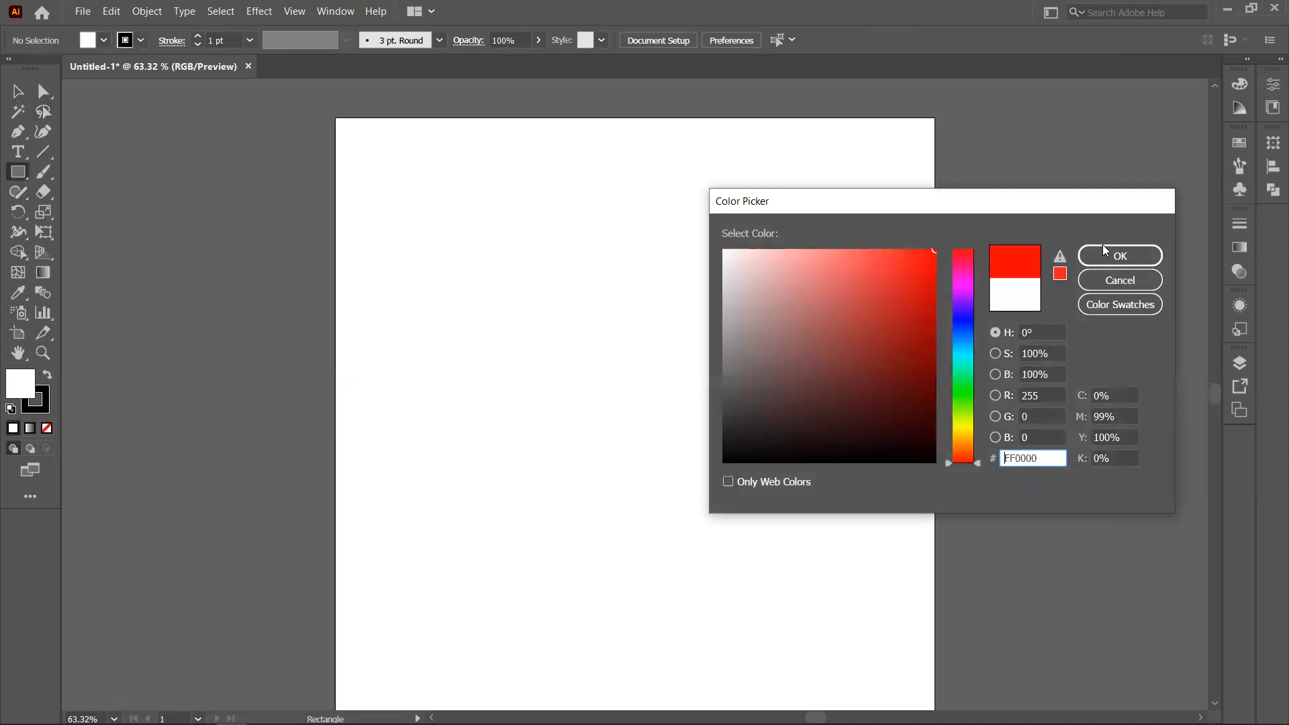
left_click(1120, 256)
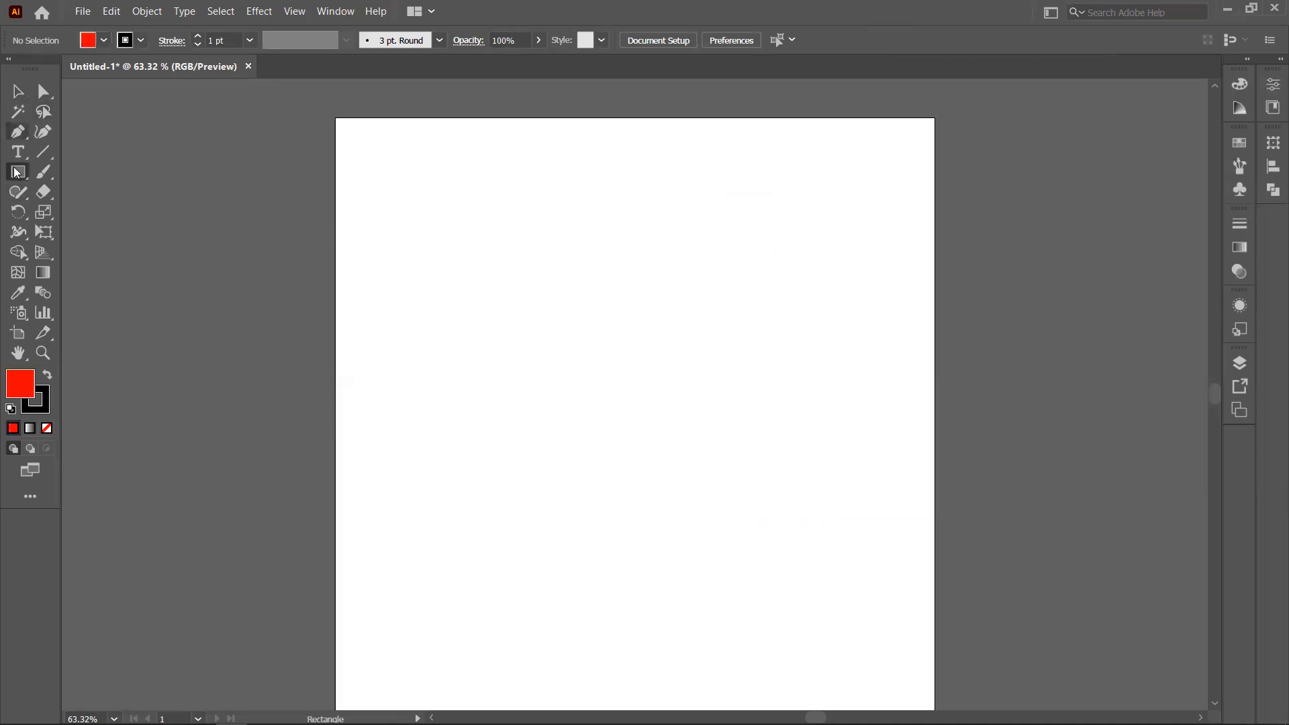
- Draw eight separate red rectangles of different sizes scattered across the artboard
left_click_drag(425, 175, 520, 286)
left_click_drag(621, 193, 718, 345)
left_click_drag(550, 383, 635, 444)
left_click_drag(791, 365, 835, 434)
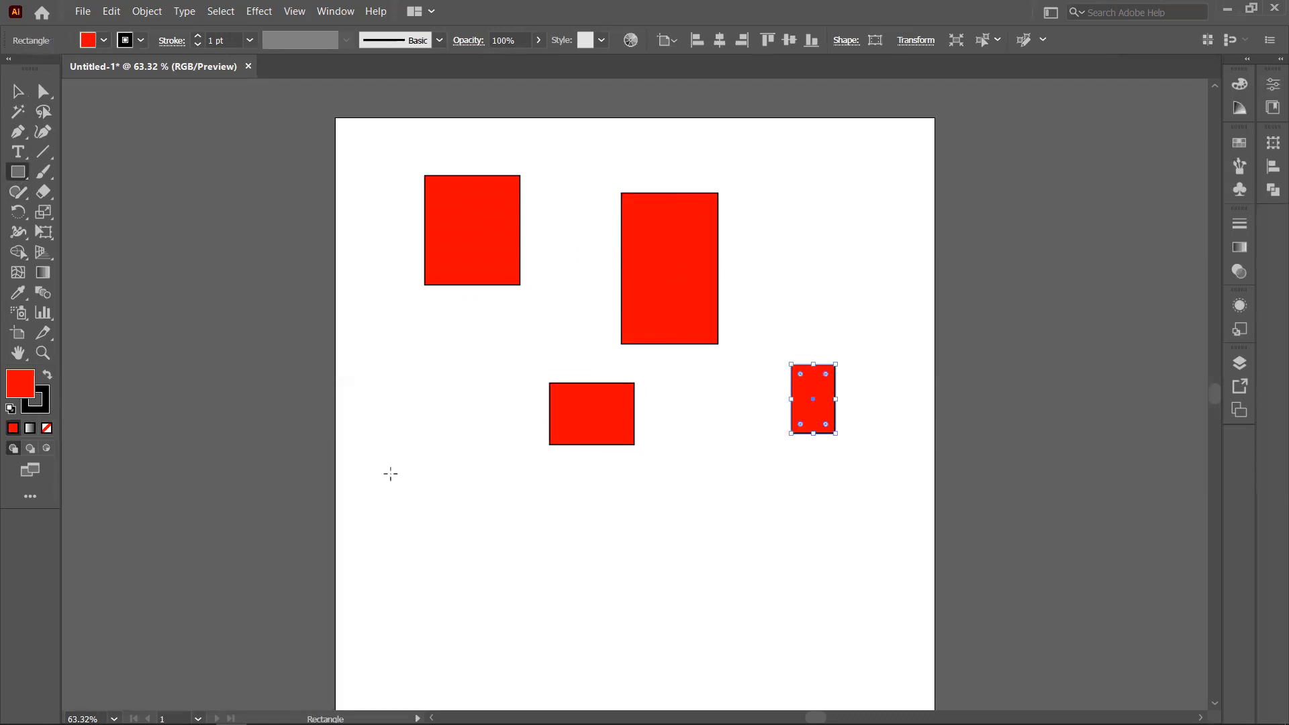
left_click_drag(410, 474, 530, 595)
left_click_drag(688, 535, 791, 615)
left_click_drag(856, 240, 894, 310)
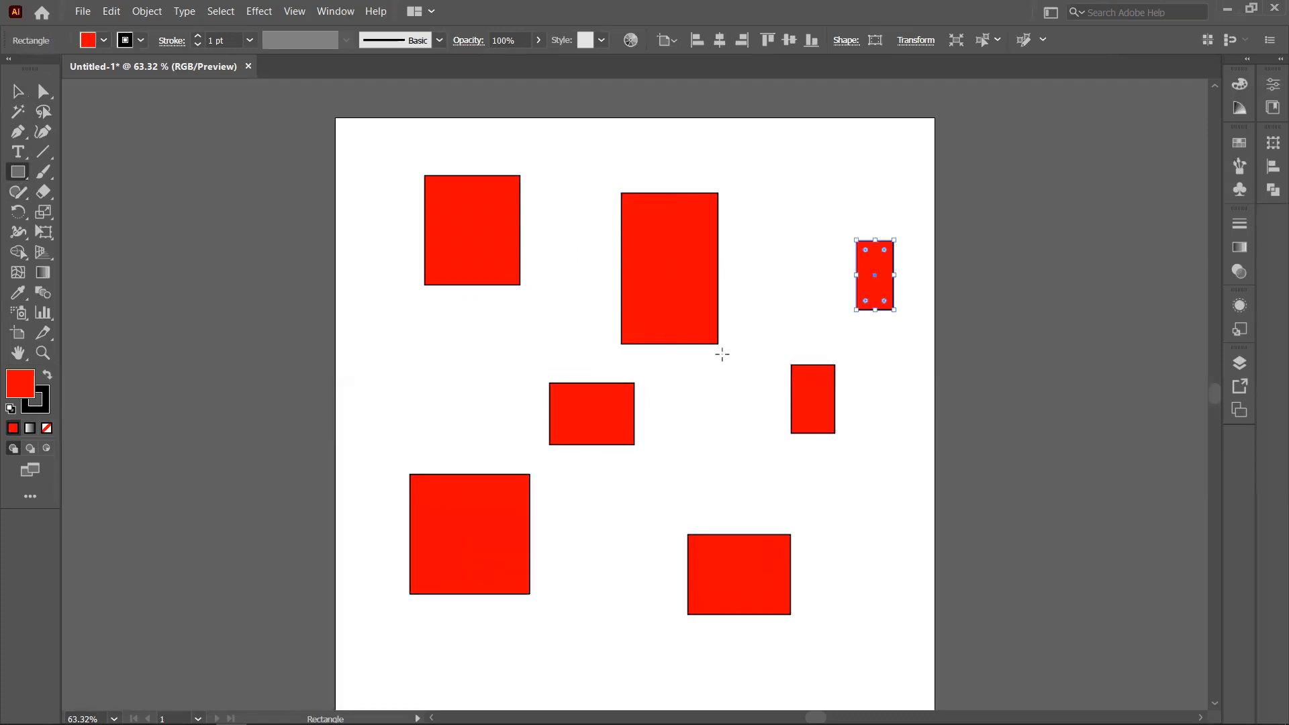
left_click_drag(424, 333, 459, 367)
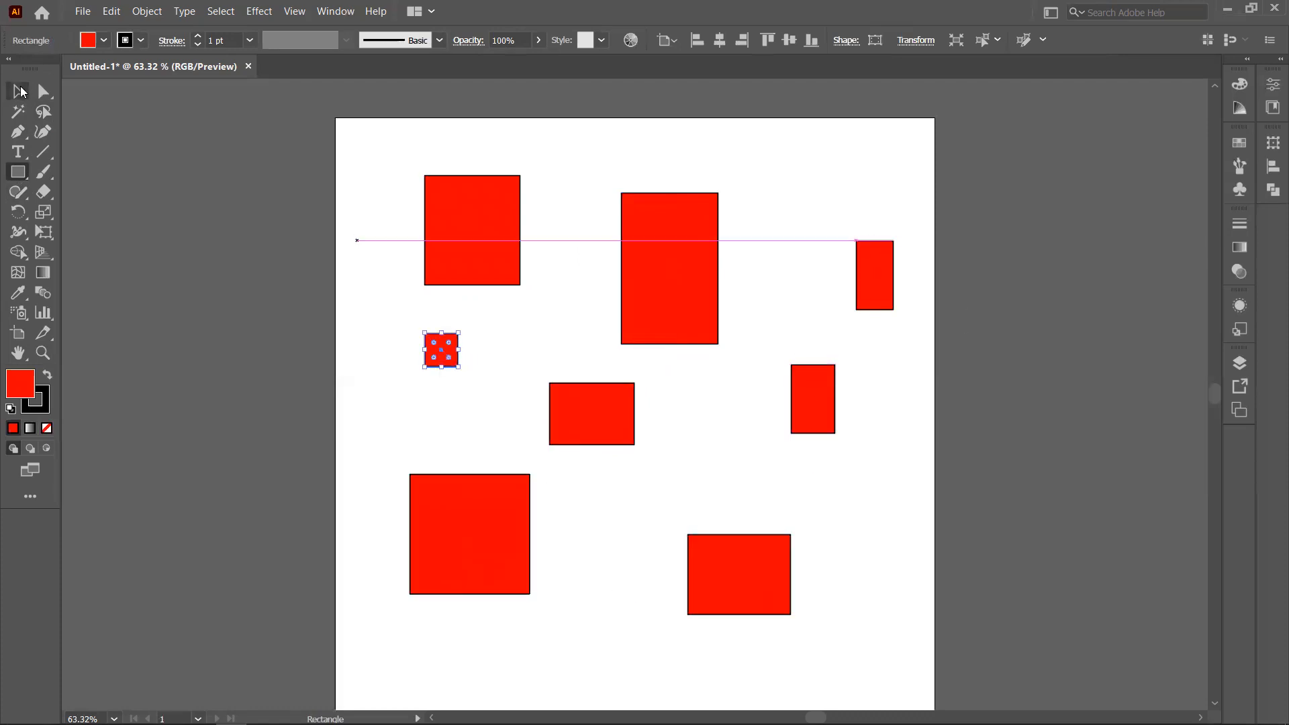
- Select every object on the artboard at once and clear the selection again
left_click(16, 92)
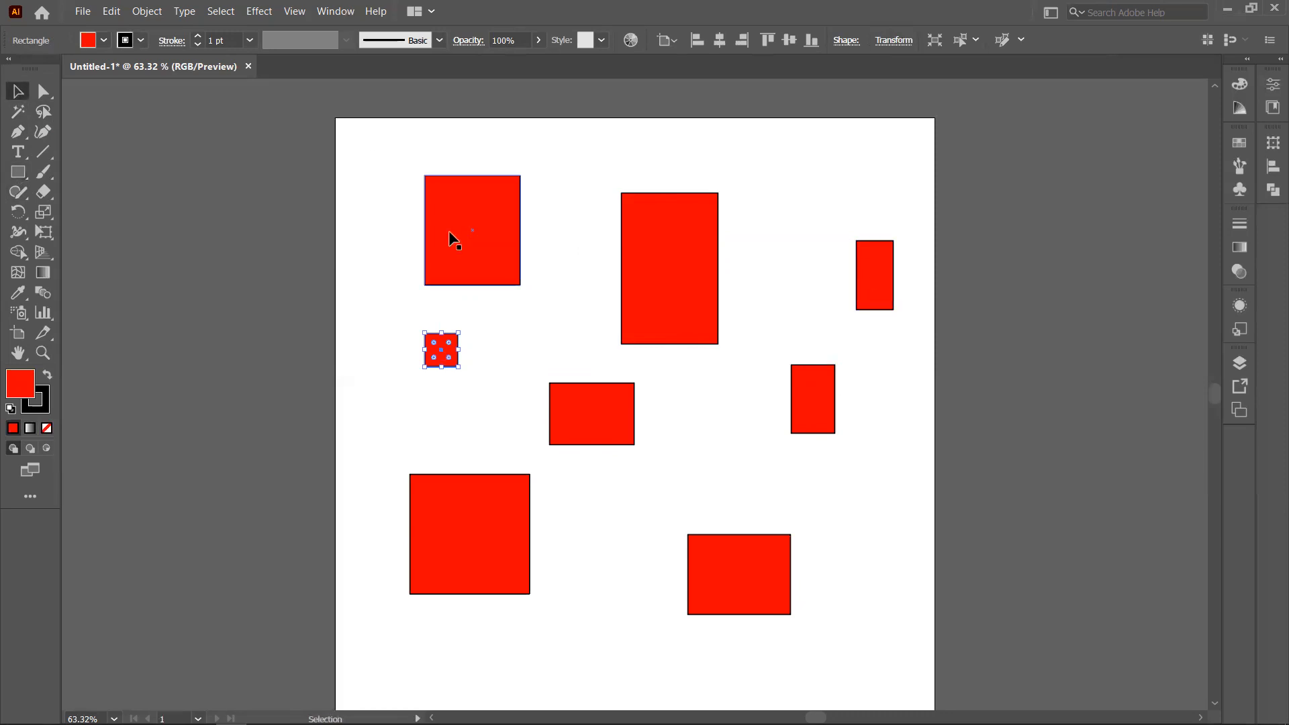
key("ctrl")
key("ctrl+a")
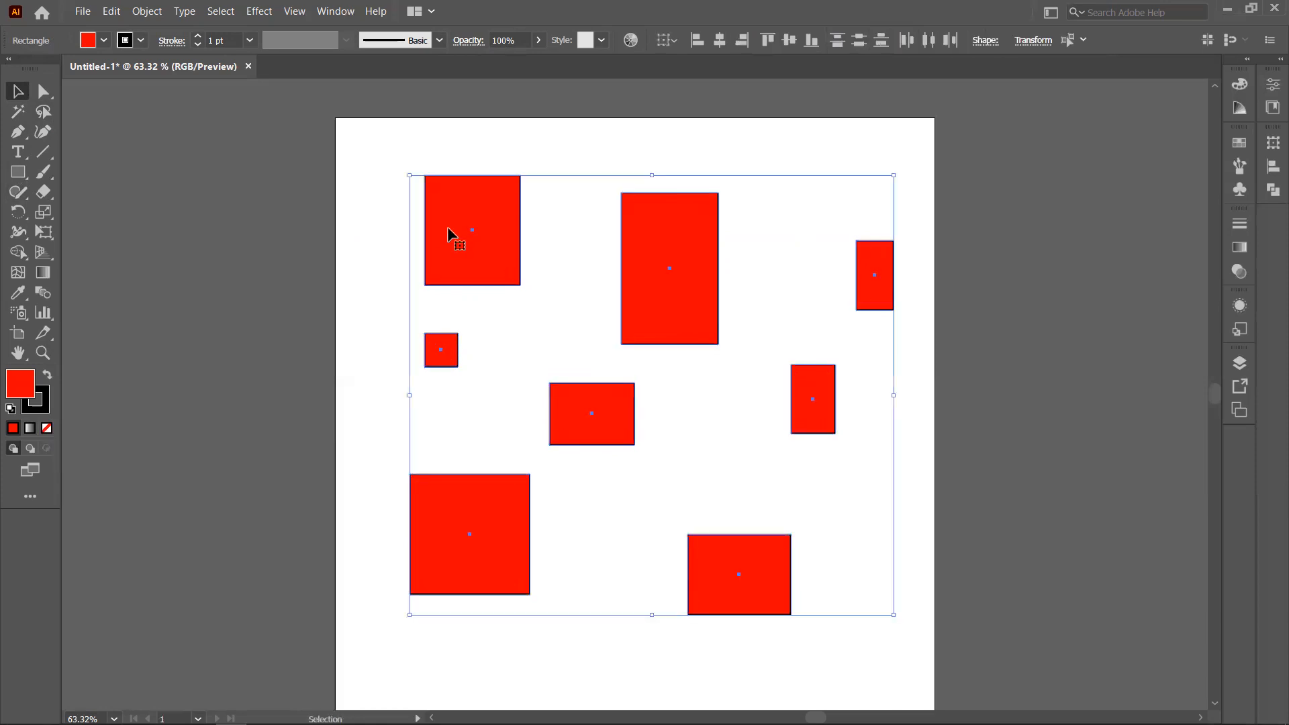
key("ctrl+shift+a")
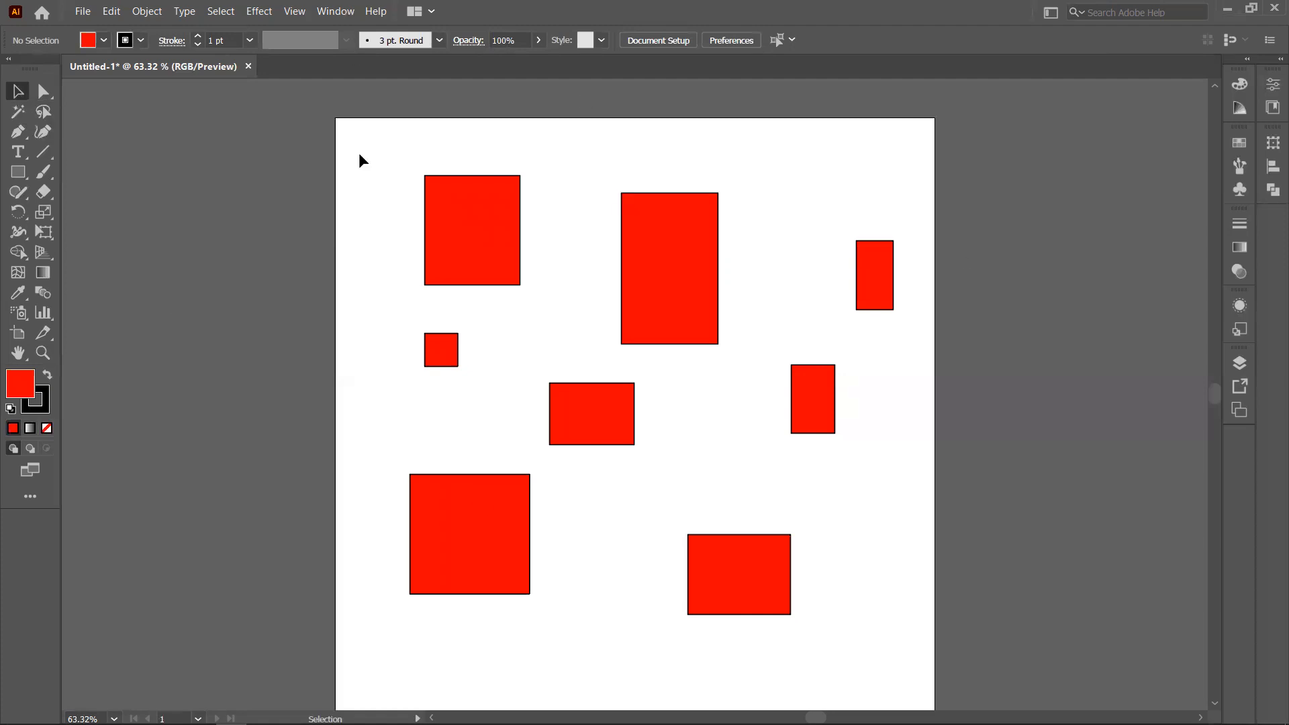
- Marquee-select all eight rectangles with the Selection tool and move them together slightly right and up
left_click_drag(356, 154, 975, 660)
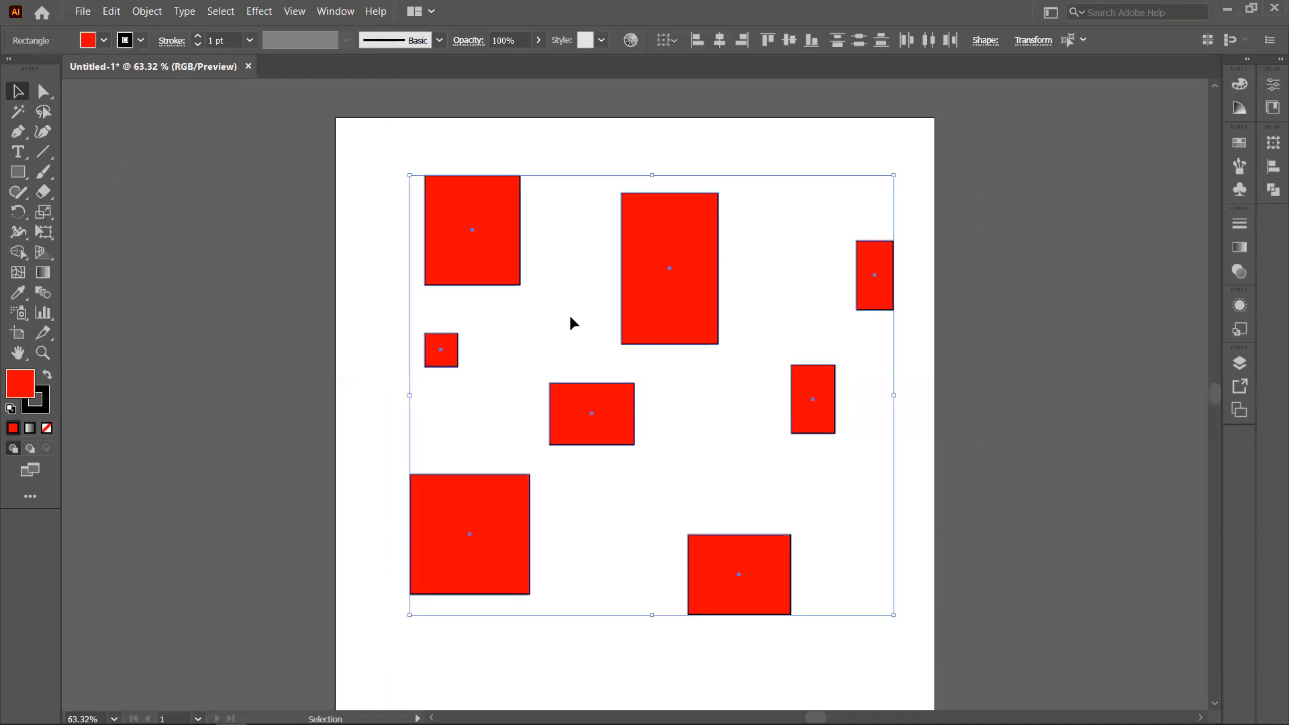
left_click_drag(373, 134, 778, 593)
left_click(729, 652)
left_click_drag(360, 158, 883, 572)
left_click_drag(882, 566, 883, 564)
left_click_drag(683, 277, 703, 264)
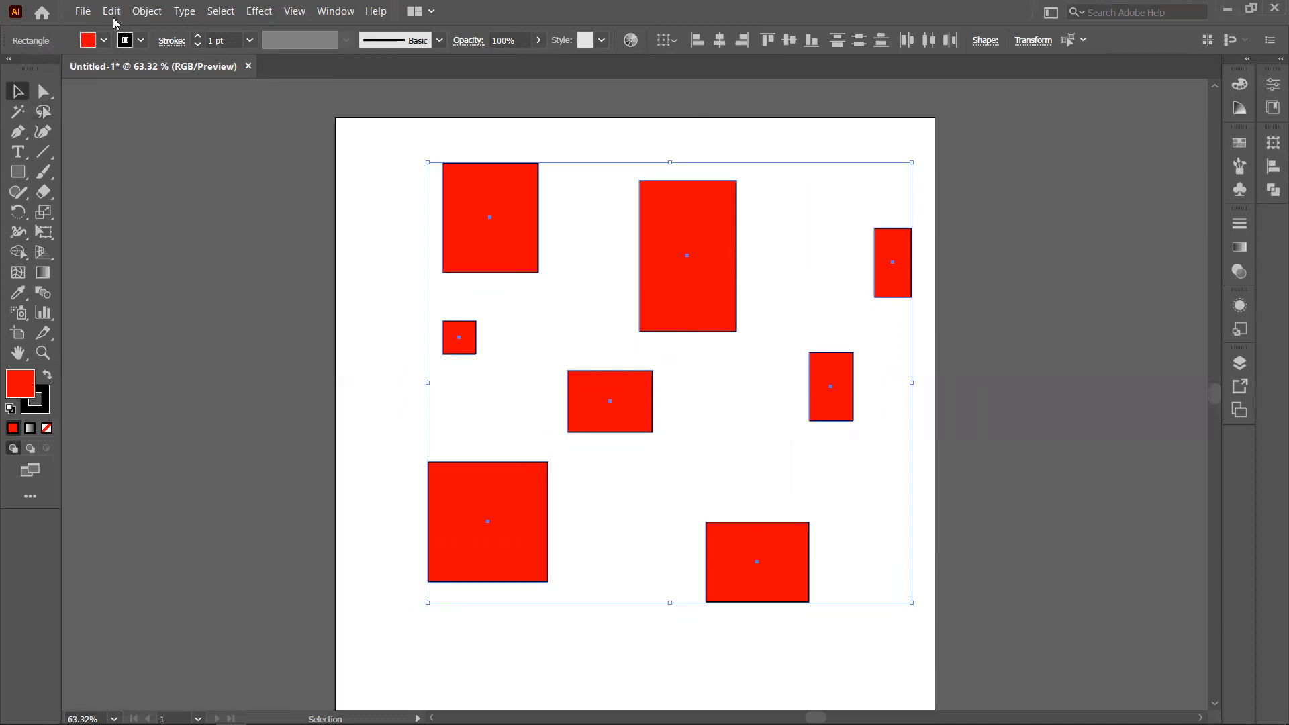
- Group the eight selected rectangles and deselect the group
left_click(142, 11)
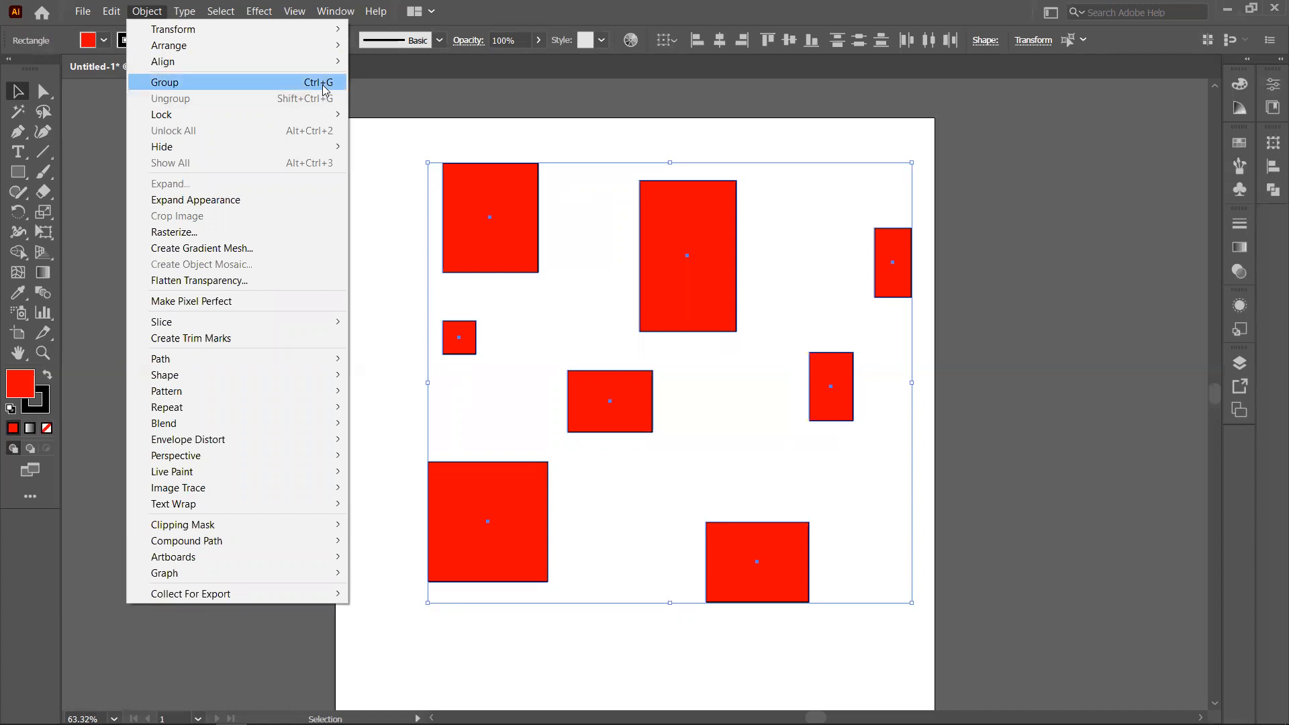
left_click(224, 89)
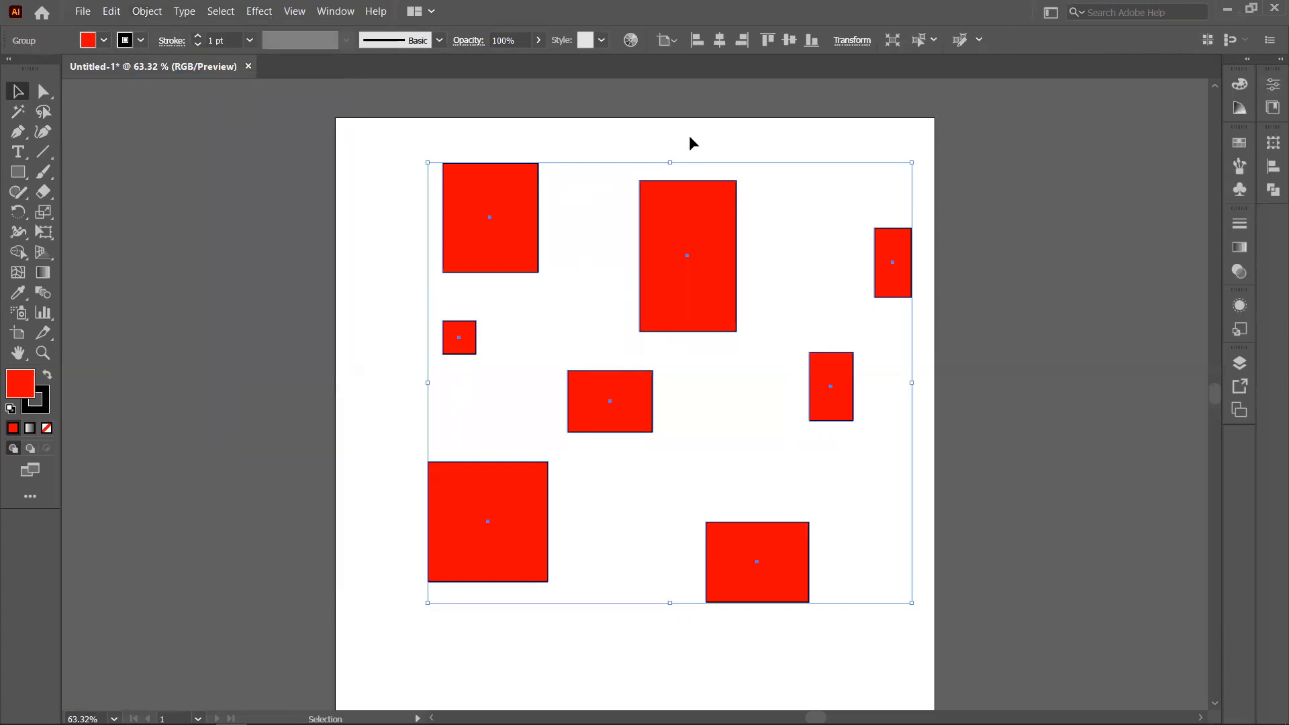
left_click(689, 135)
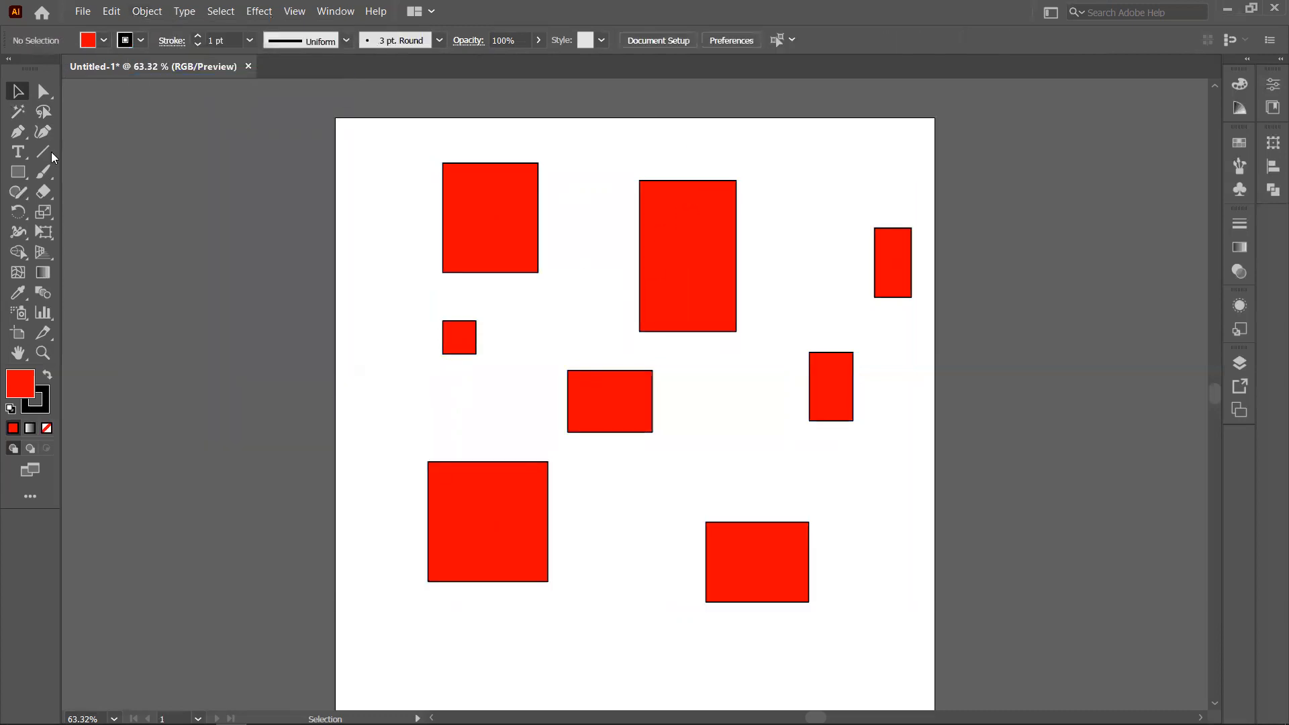
- Move the whole group of rectangles slightly left and down with the Selection tool, then deselect it
left_click(677, 272)
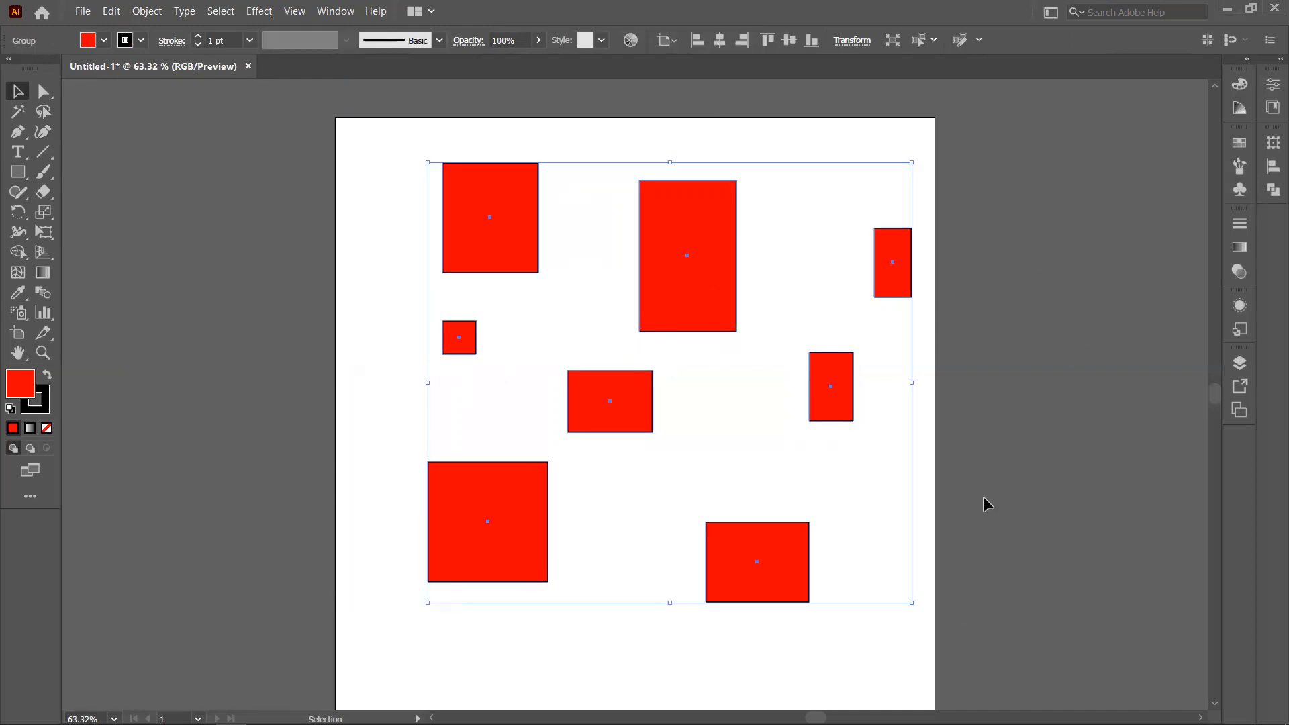
left_click_drag(703, 289, 543, 350)
left_click_drag(710, 204, 658, 347)
left_click(660, 154)
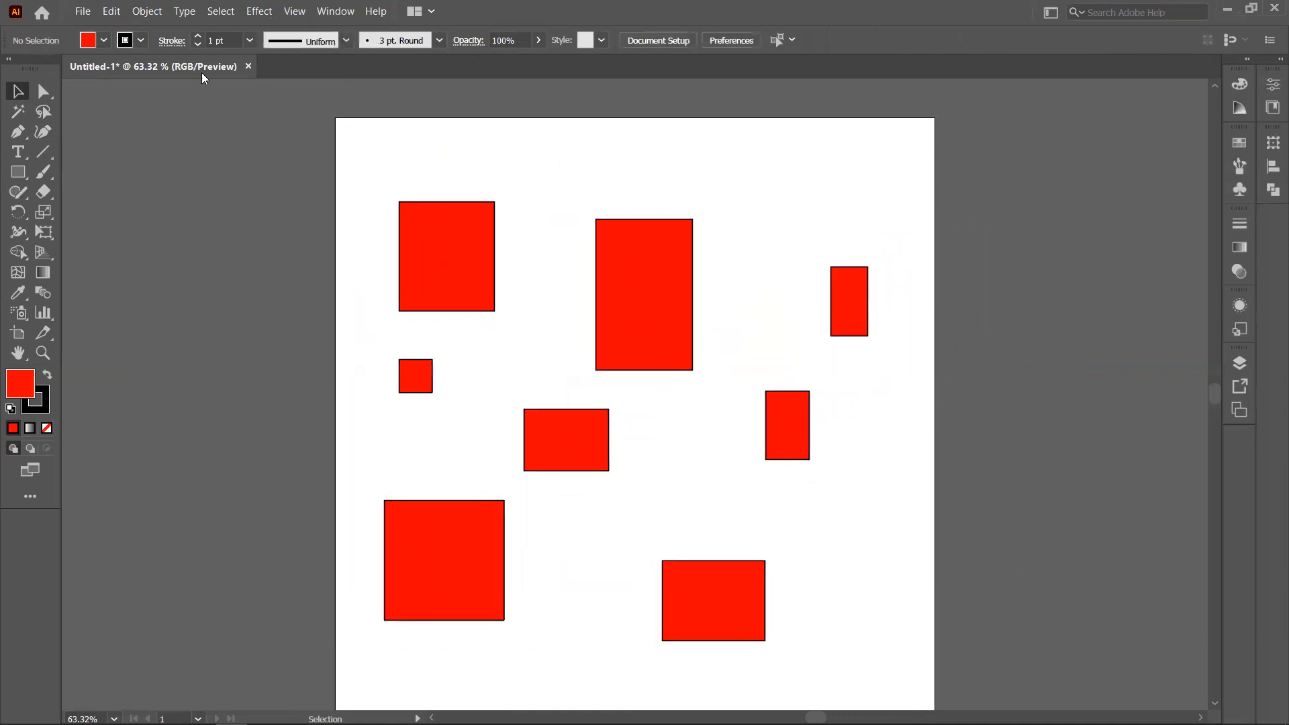
- Use Group Selection to move the upper-left rectangle slightly right and down and the tall upper-middle rectangle slightly right and up
left_click(44, 95)
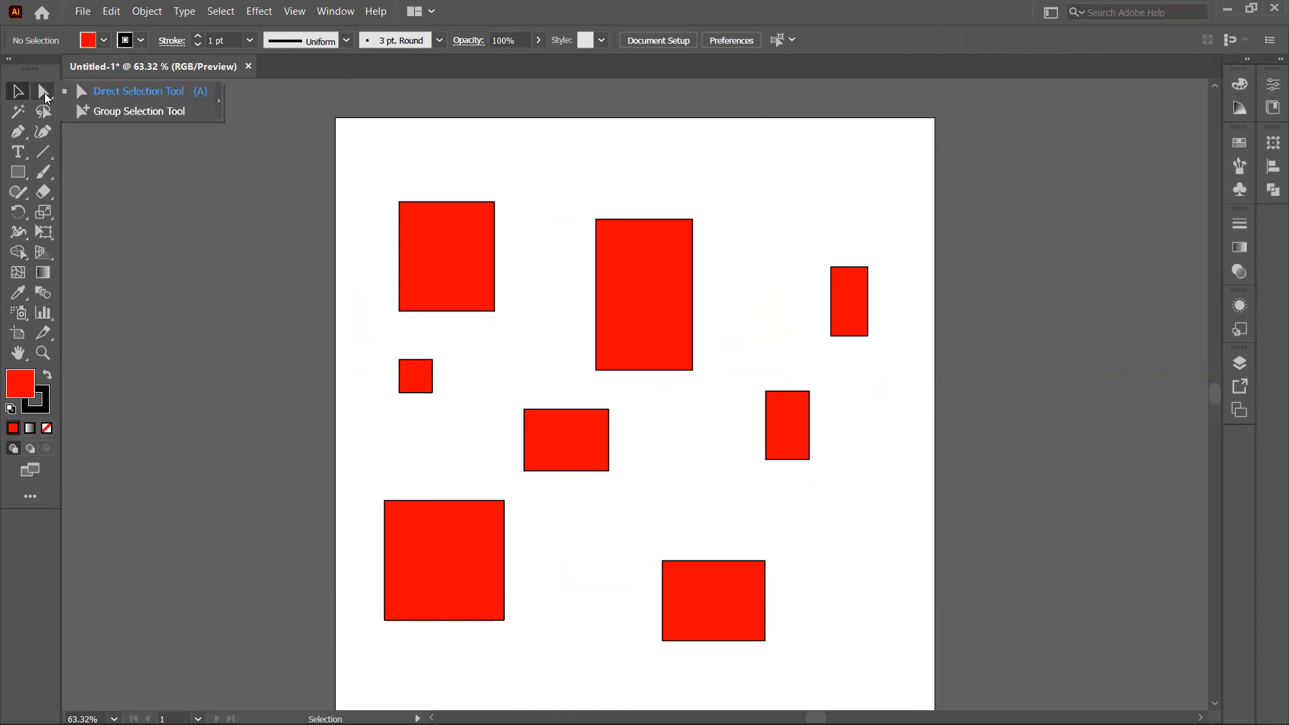
left_click(110, 115)
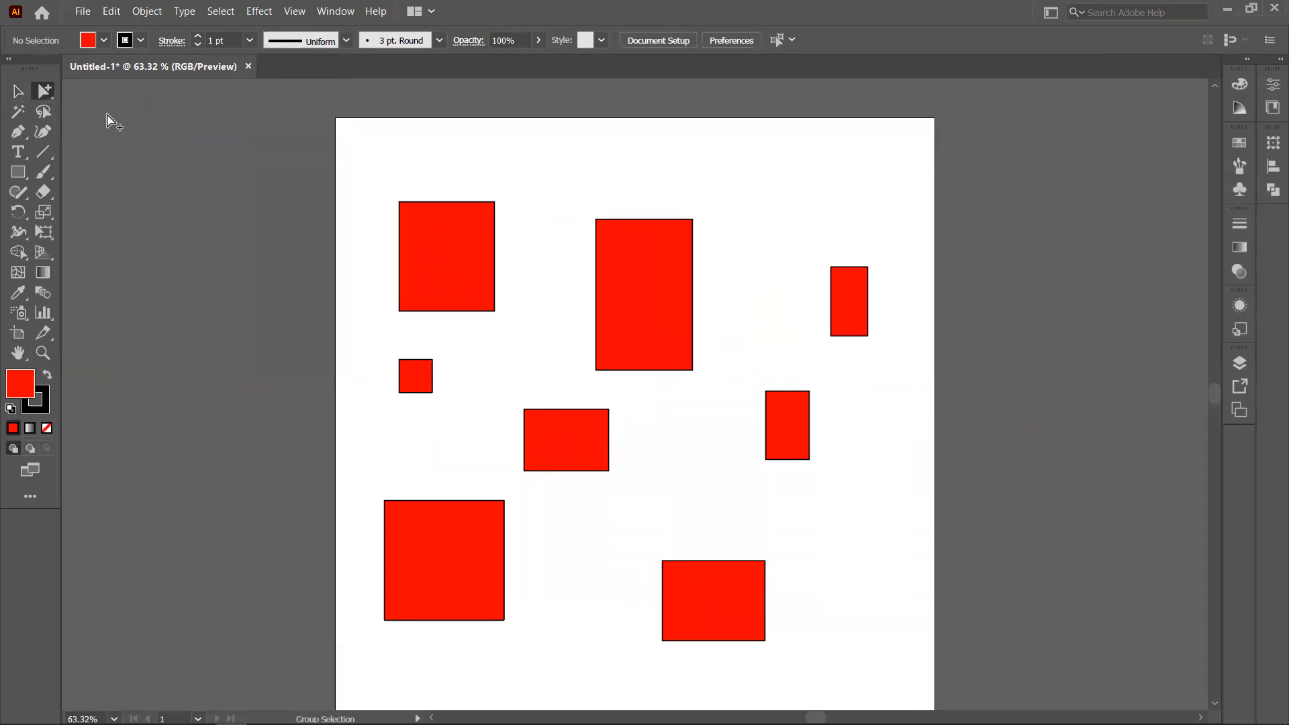
left_click_drag(454, 269, 536, 377)
left_click(628, 336)
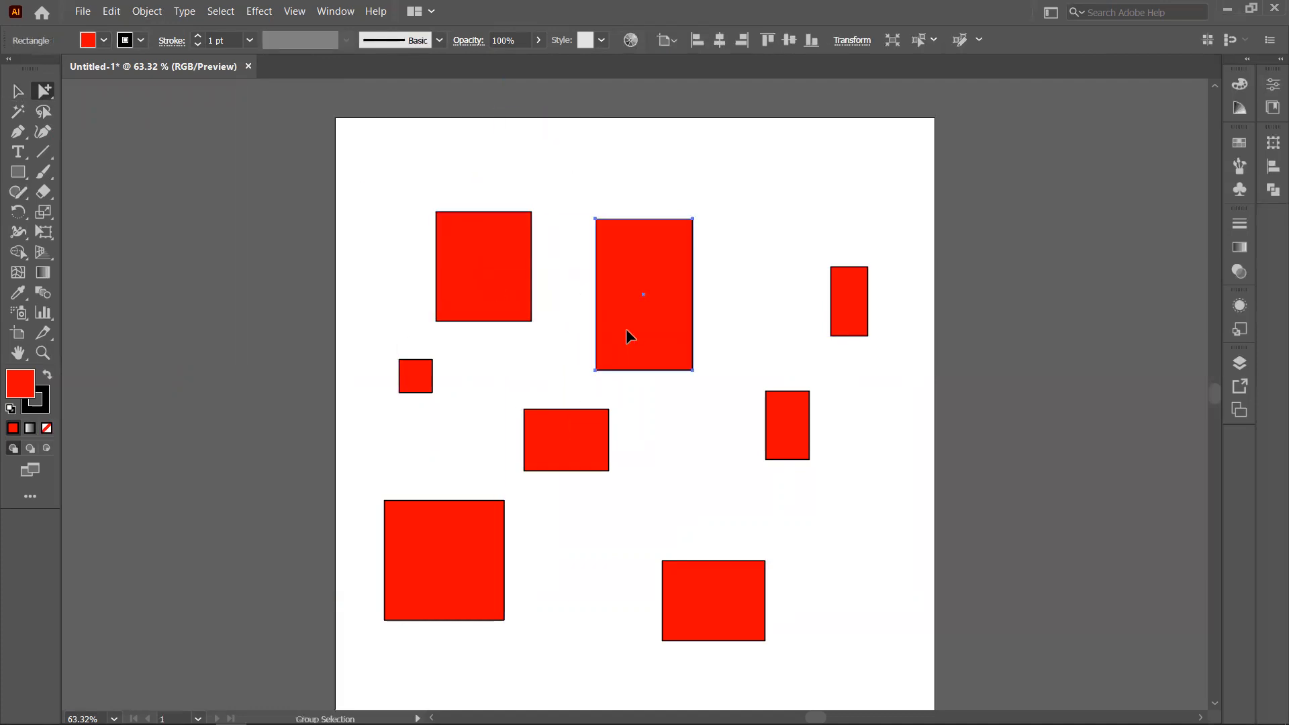
left_click_drag(627, 330, 644, 310)
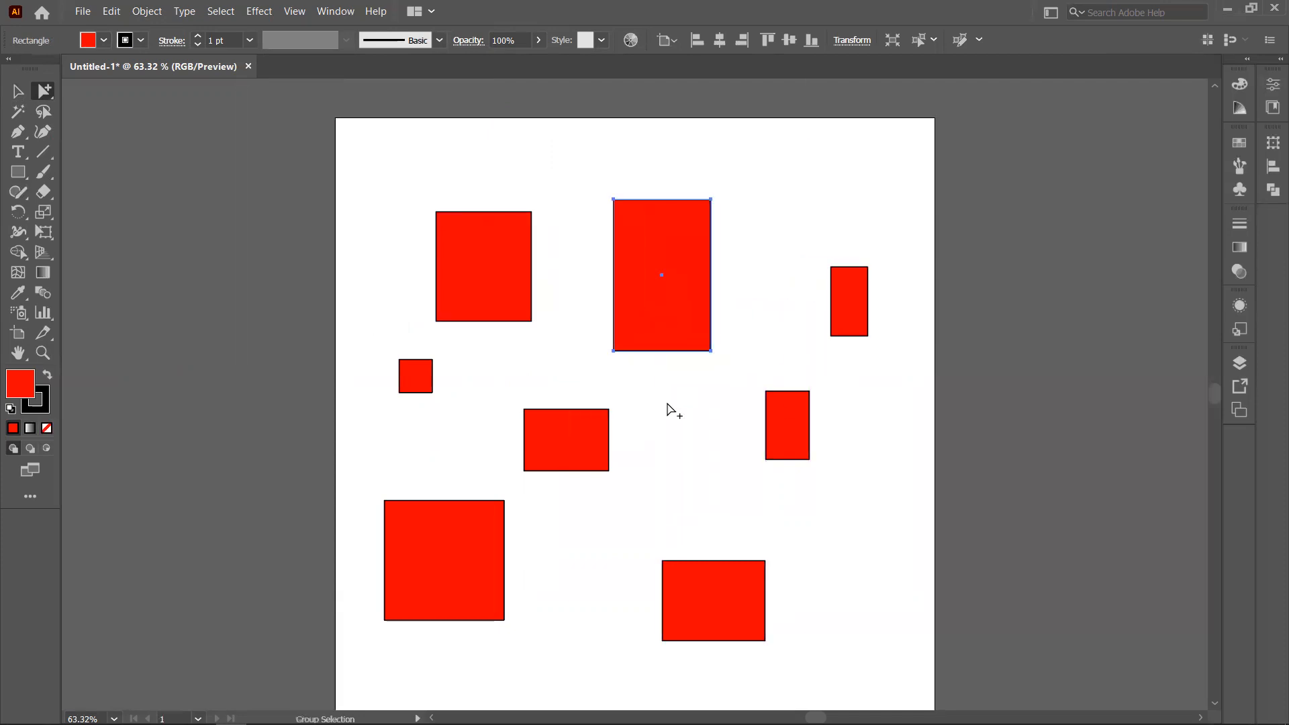
- Move the small far-right rectangle slightly left and down, and the central rectangle up and slightly left
left_click_drag(856, 320, 820, 341)
left_click(562, 444)
left_click_drag(566, 426, 553, 373)
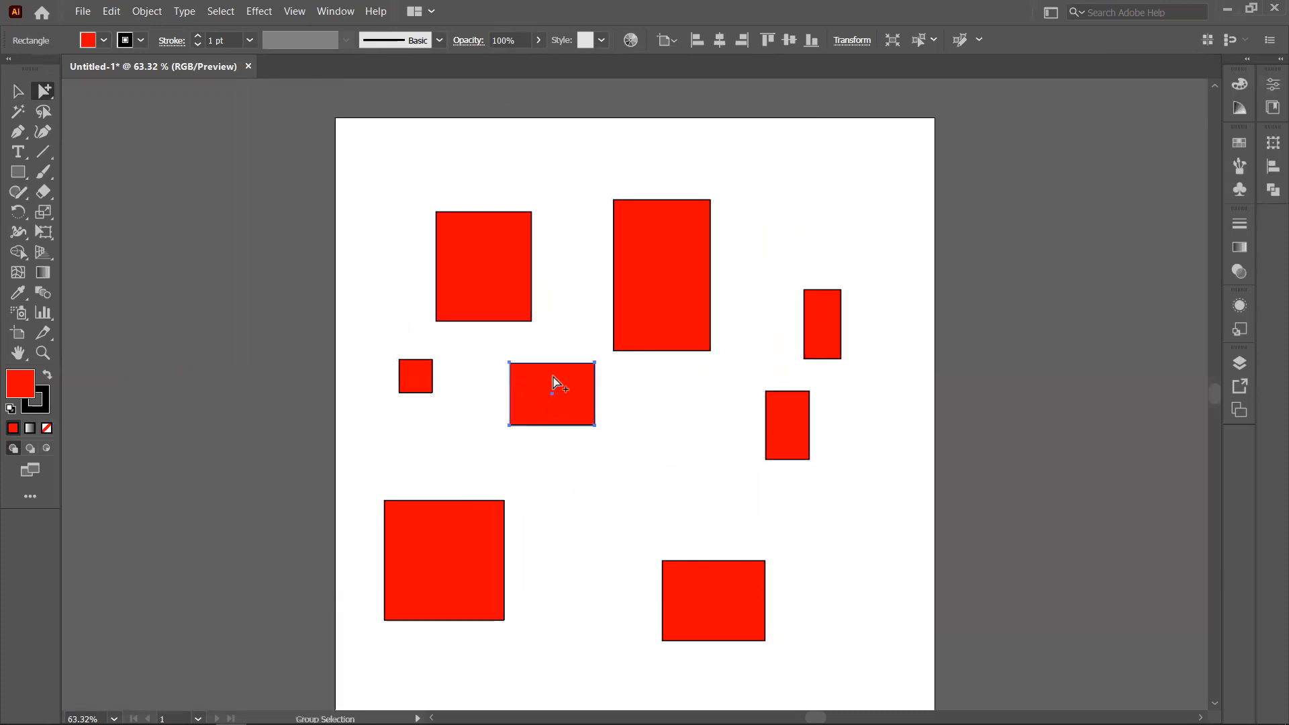
- Use Direct Selection to raise the central rectangle's upper-right anchor and move its upper-left anchor to about X 2.37 in, Y 4.60 in
left_click(44, 92)
left_click(81, 88)
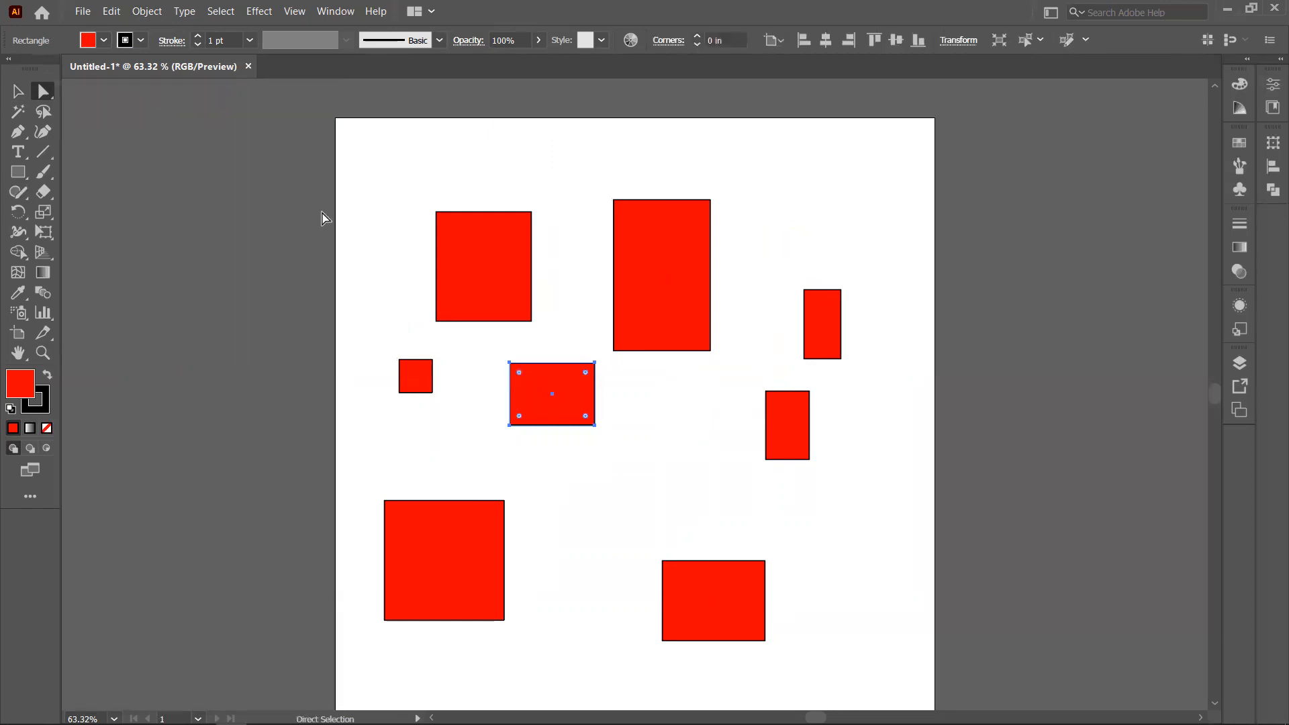
left_click(595, 364)
left_click_drag(595, 367, 579, 284)
left_click(509, 365)
left_click_drag(510, 368, 478, 393)
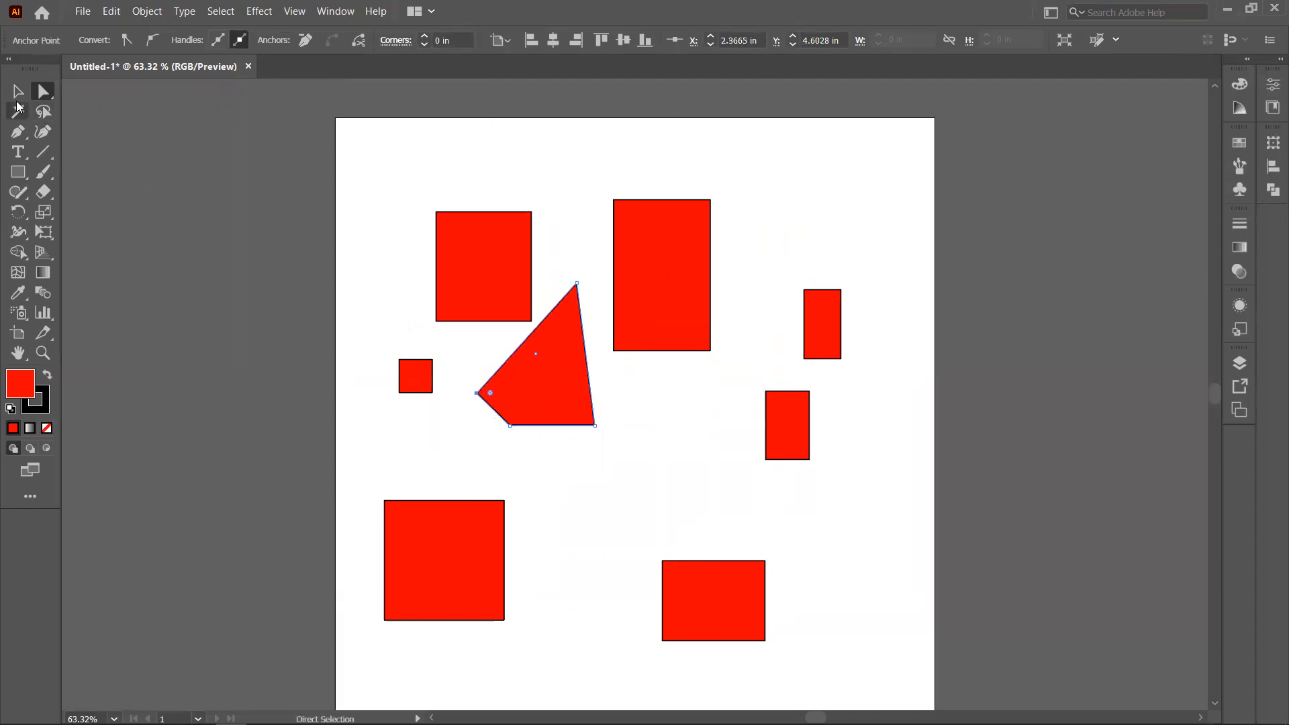
- Select the whole group with the Selection tool and move it slightly right and up
left_click(18, 92)
left_click(364, 155)
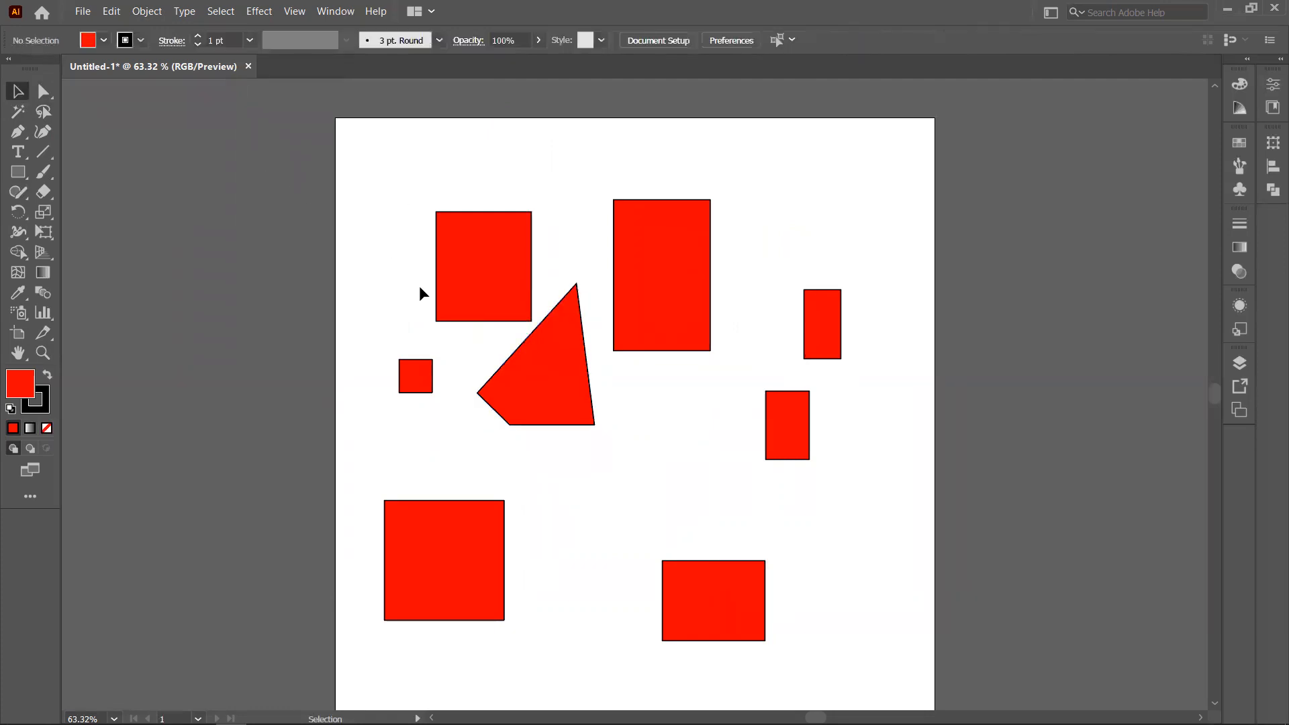
left_click(452, 285)
left_click_drag(633, 328, 665, 299)
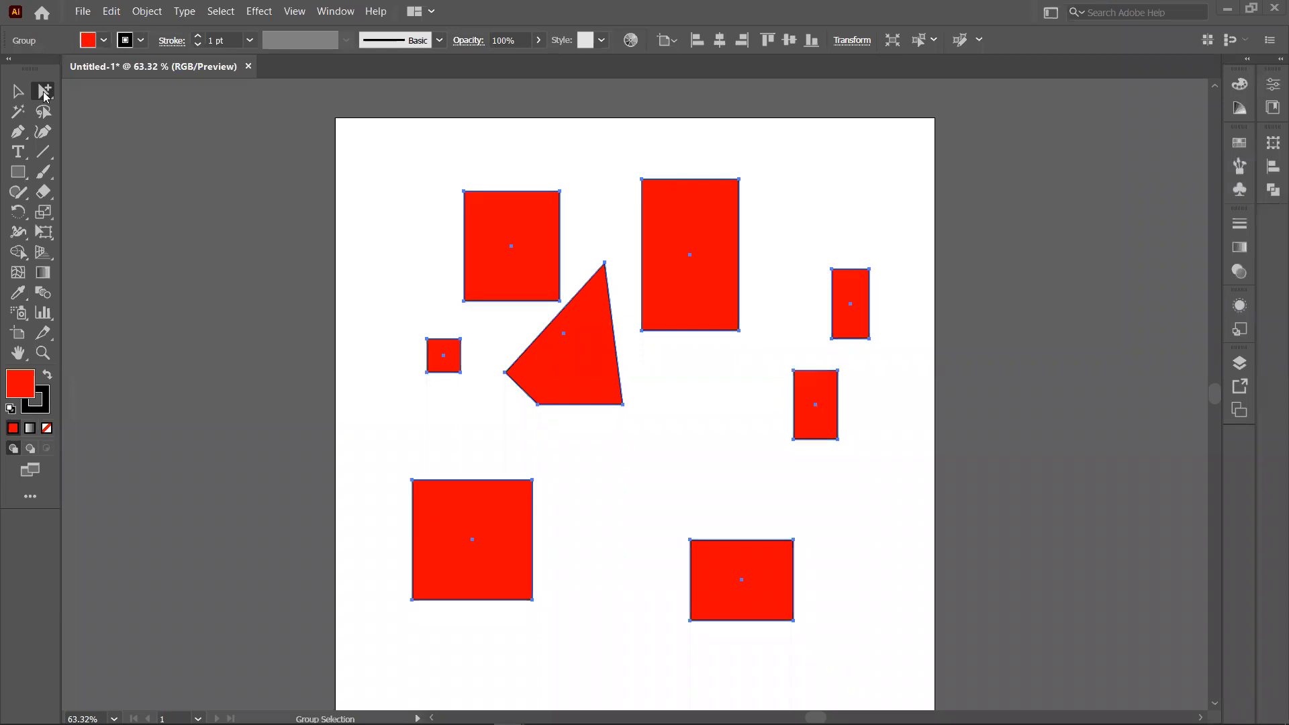
- Use Group Selection to move the tall upper-middle rectangle right and slightly down, and deselect it
left_click_drag(44, 95, 121, 110)
left_click(734, 225)
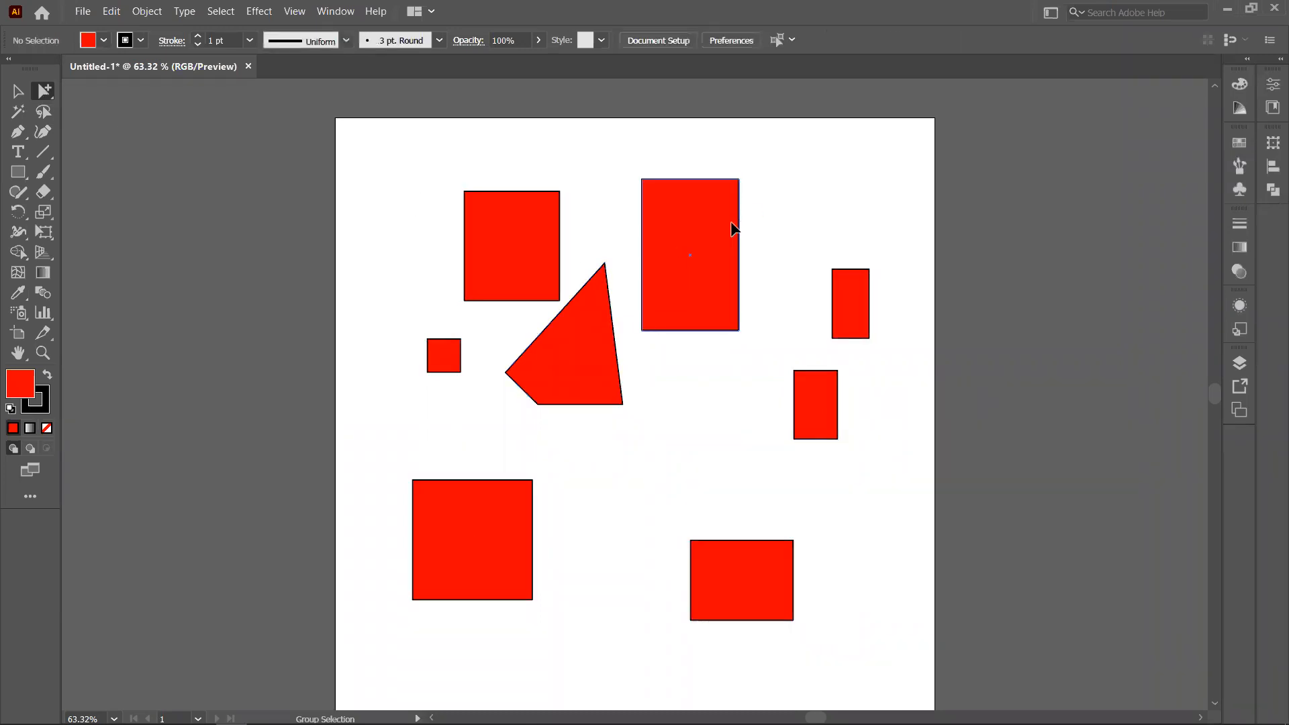
left_click_drag(705, 285, 754, 302)
left_click(433, 148)
- Select the whole group with the Selection tool and move it slightly left and up
left_click(15, 95)
left_click(527, 248)
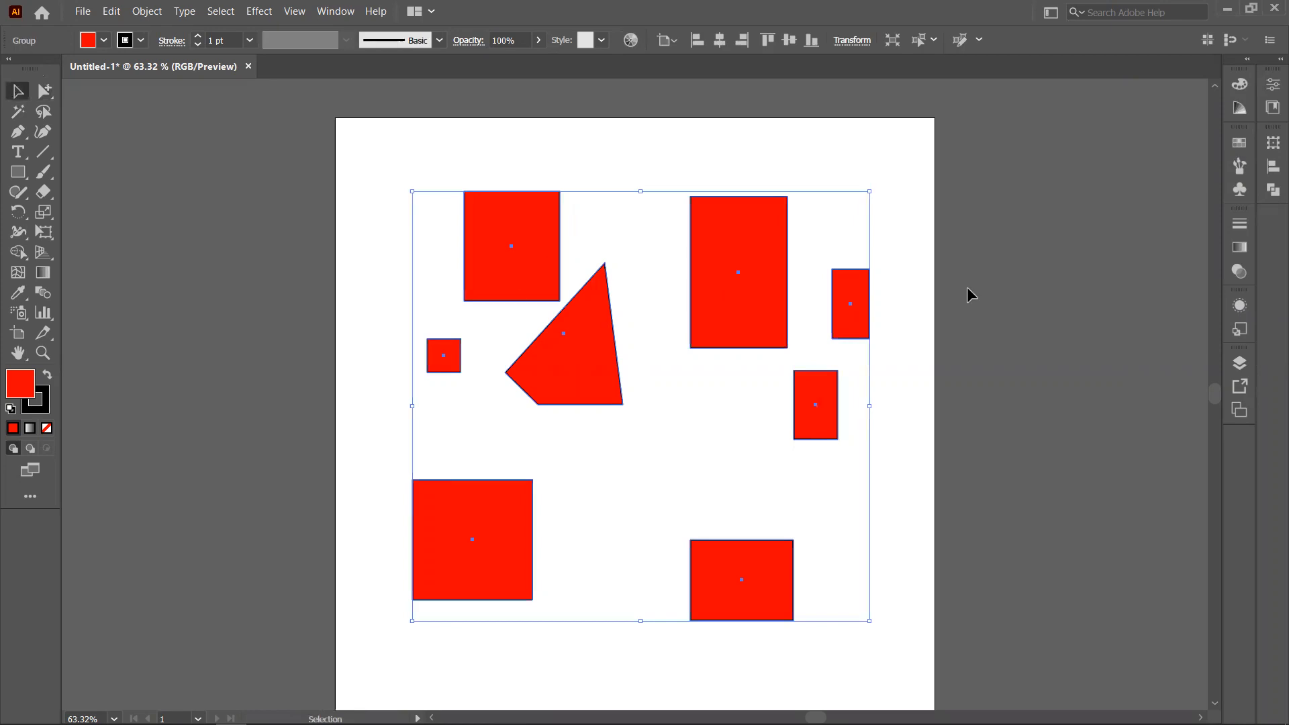
mouse_move(777, 292)
left_mouse_down()
mouse_move(692, 336)
mouse_move(825, 365)
mouse_move(791, 279)
mouse_move(713, 280)
mouse_move(781, 266)
mouse_move(758, 278)
left_mouse_up()
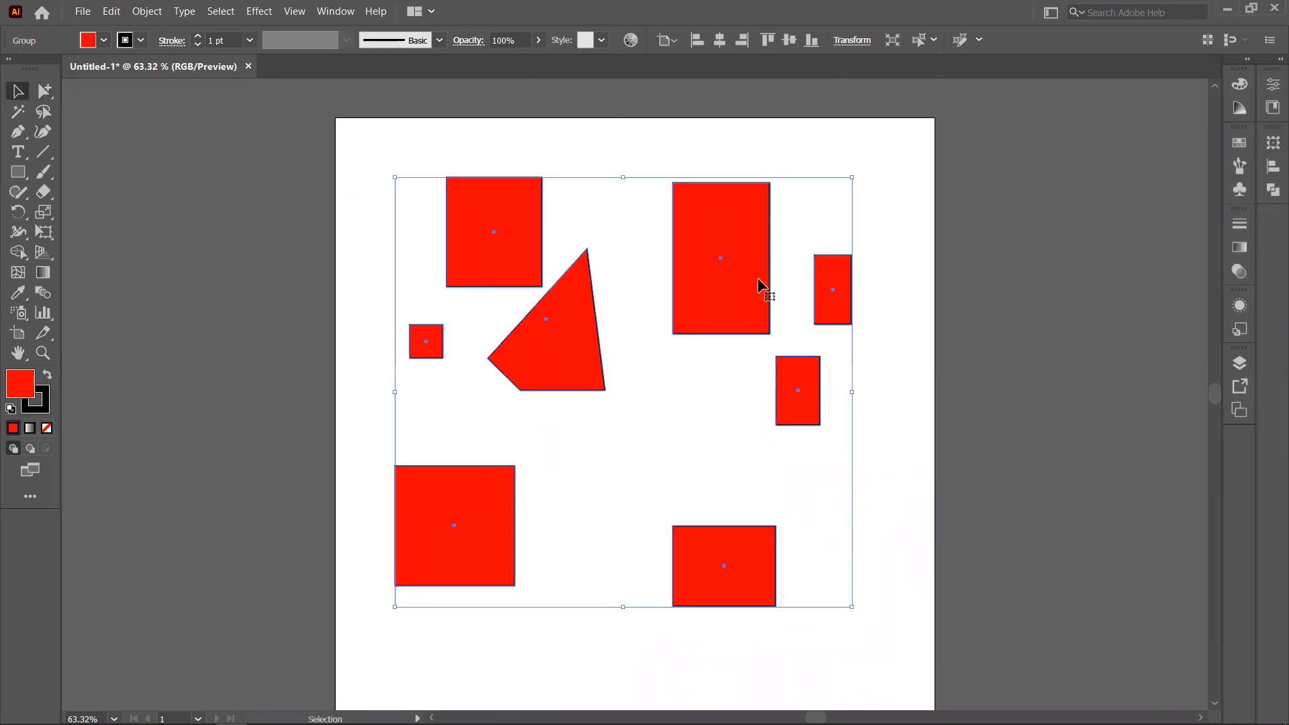
- Ungroup the selected shapes and clear the selection
left_click(149, 12)
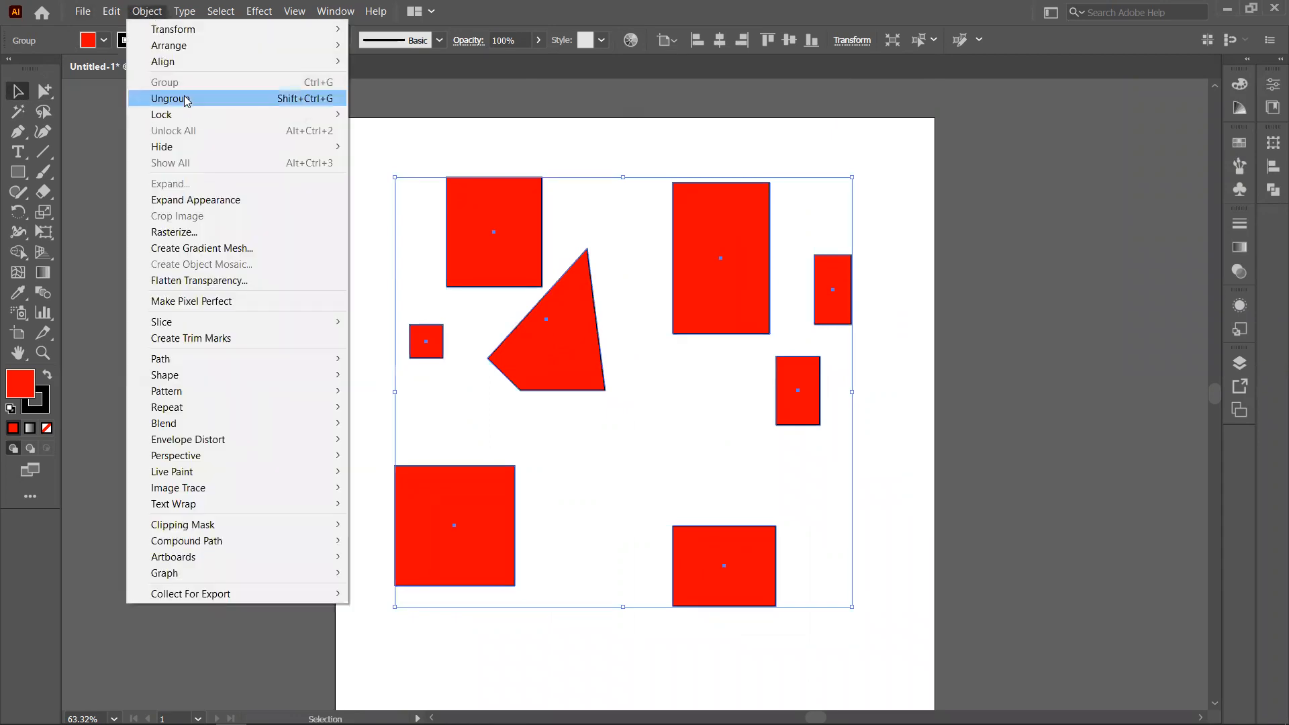
left_click(448, 104)
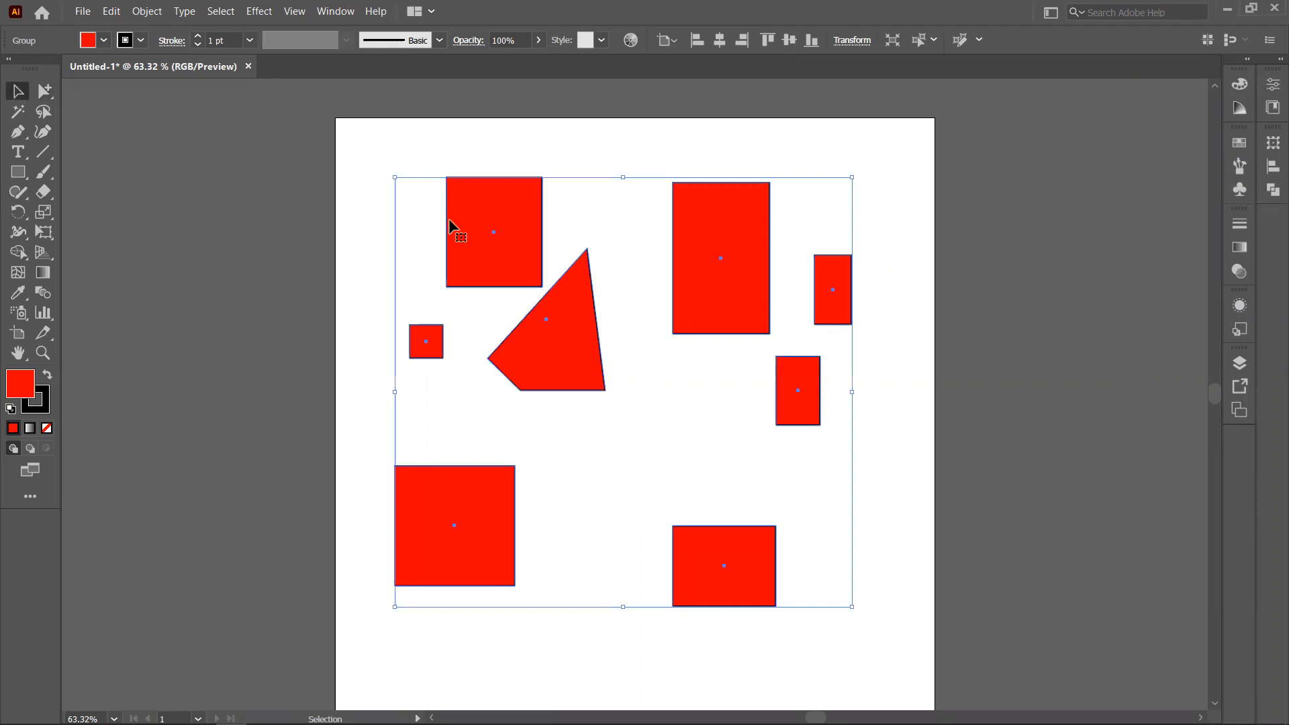
right_click(484, 214)
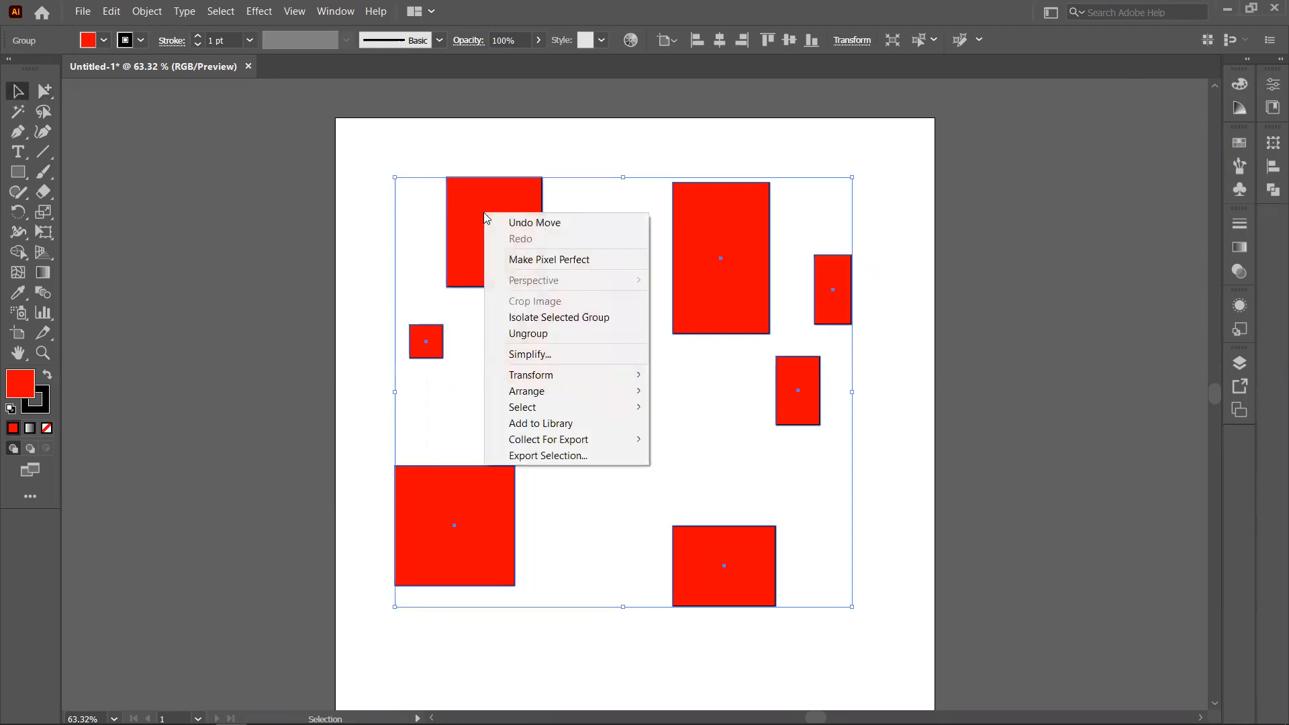
left_click(576, 335)
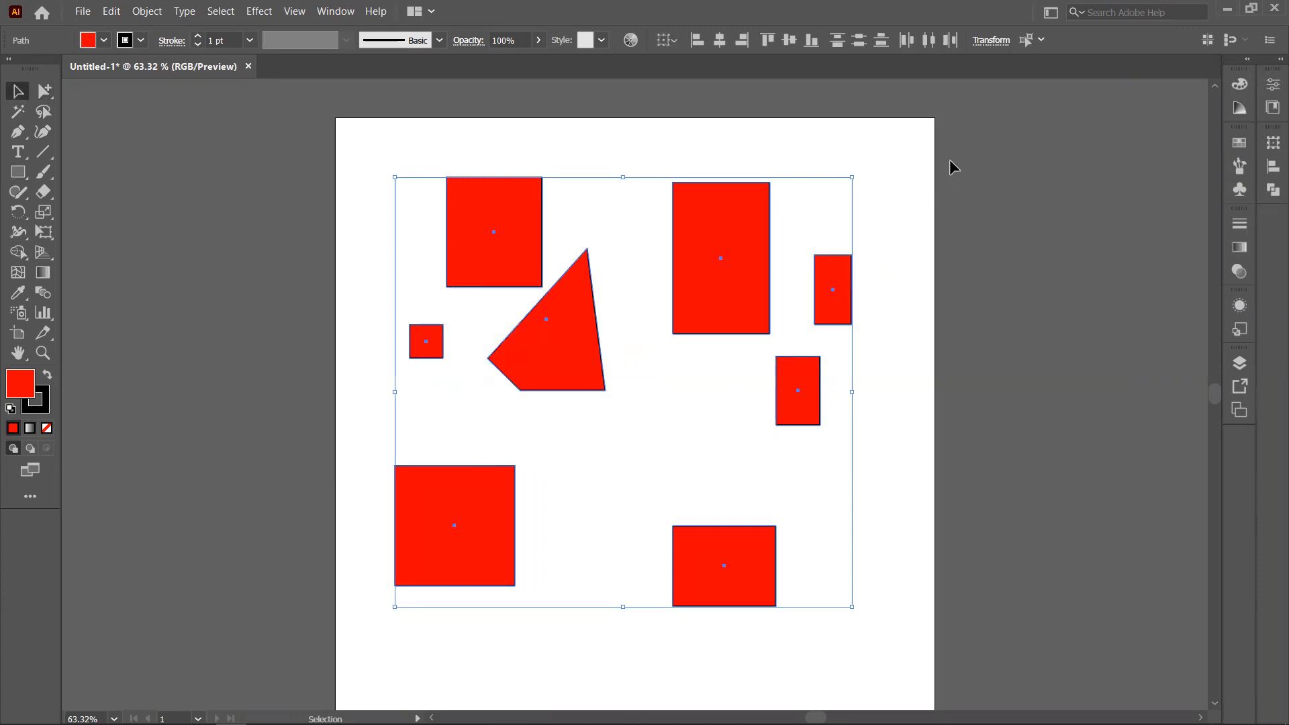
left_click(897, 190)
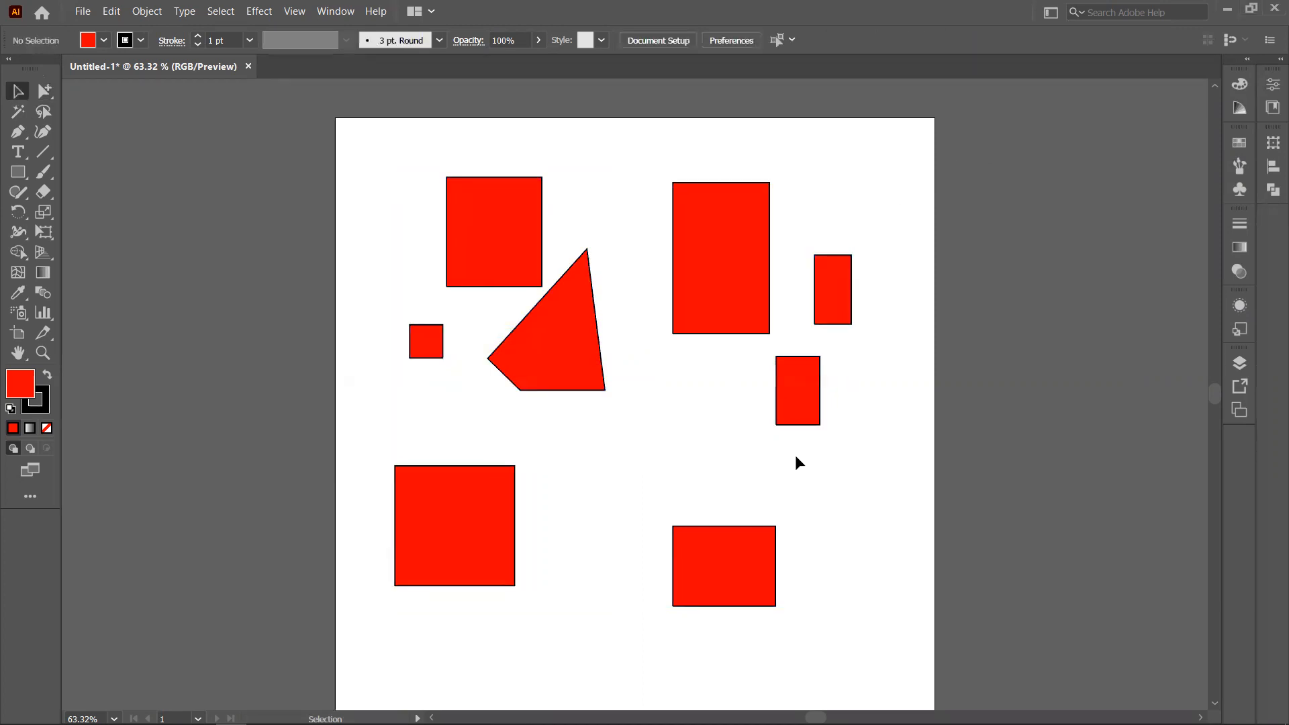
- Move the tall upper-middle rectangle slightly left and down, and the small far-right rectangle slightly right and up
left_click(694, 268)
left_click_drag(688, 244, 645, 171)
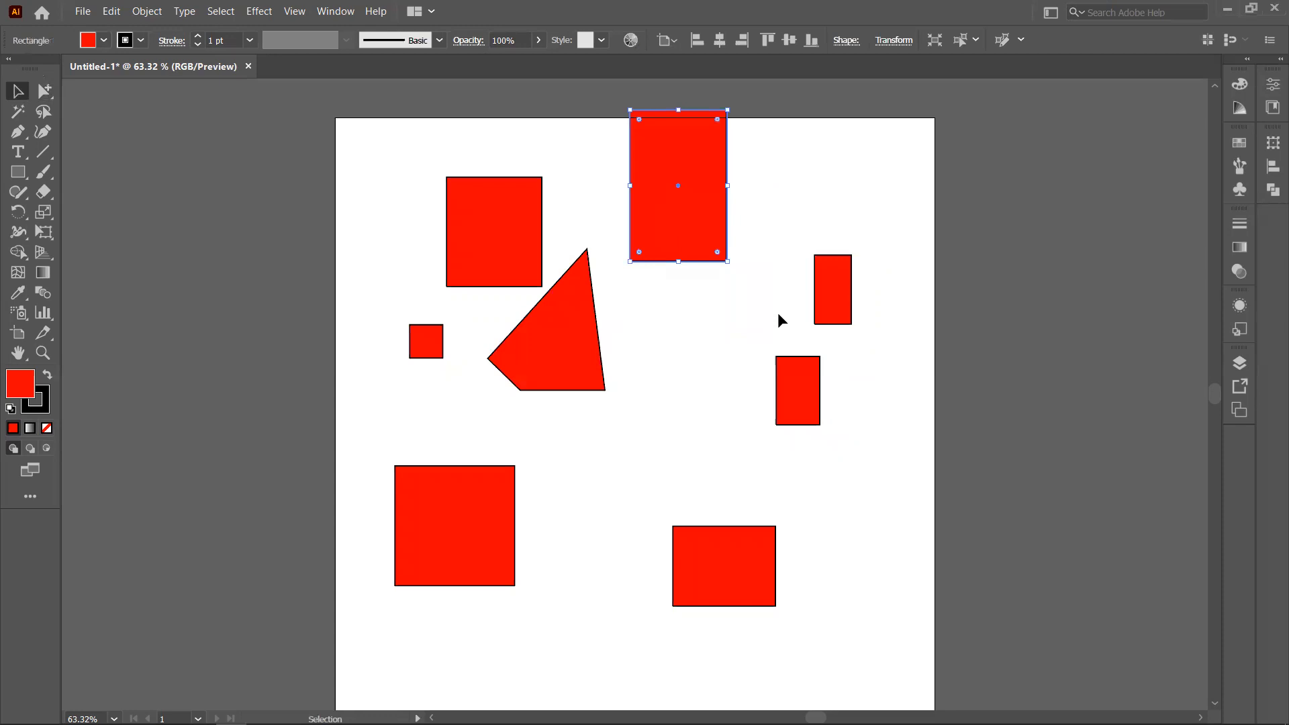
left_click_drag(842, 289, 848, 272)
left_click_drag(688, 259, 720, 381)
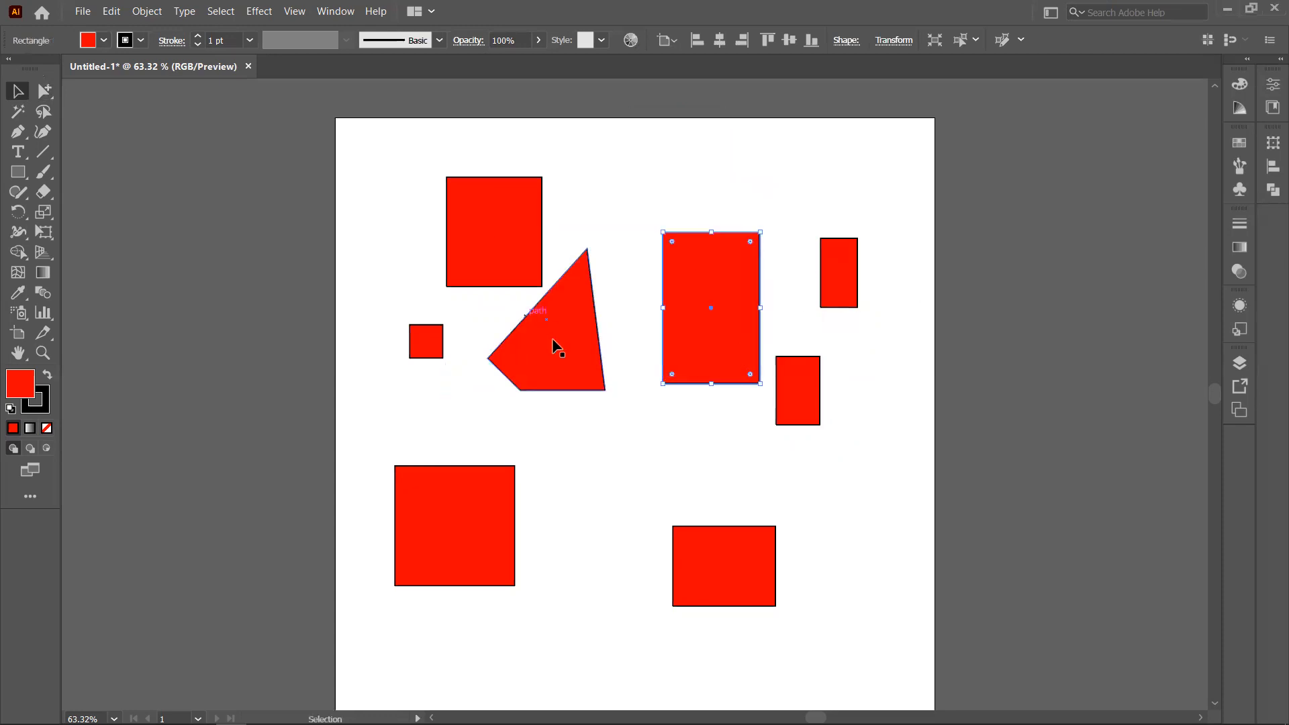
- Move the central four-sided shape right and down, the small square down, and the upper-left rectangle slightly down
left_click_drag(553, 337, 578, 376)
left_click_drag(509, 236, 403, 273)
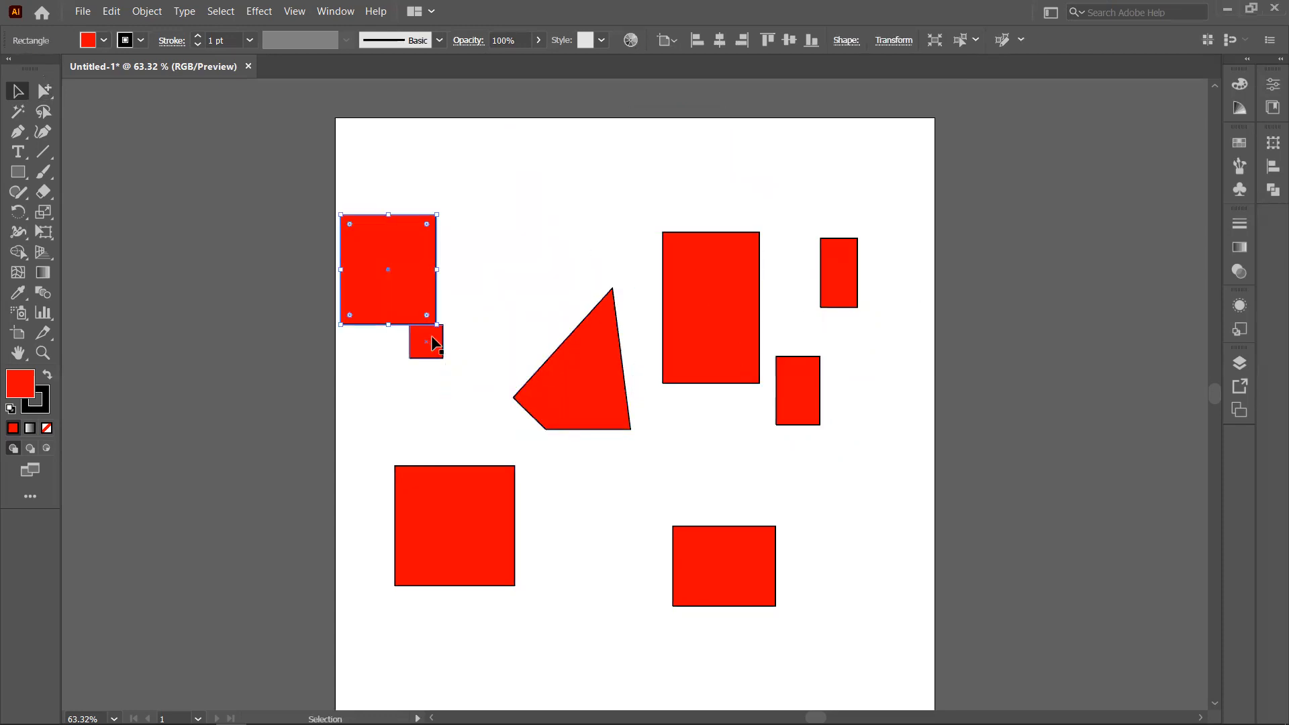
left_click_drag(431, 337, 442, 416)
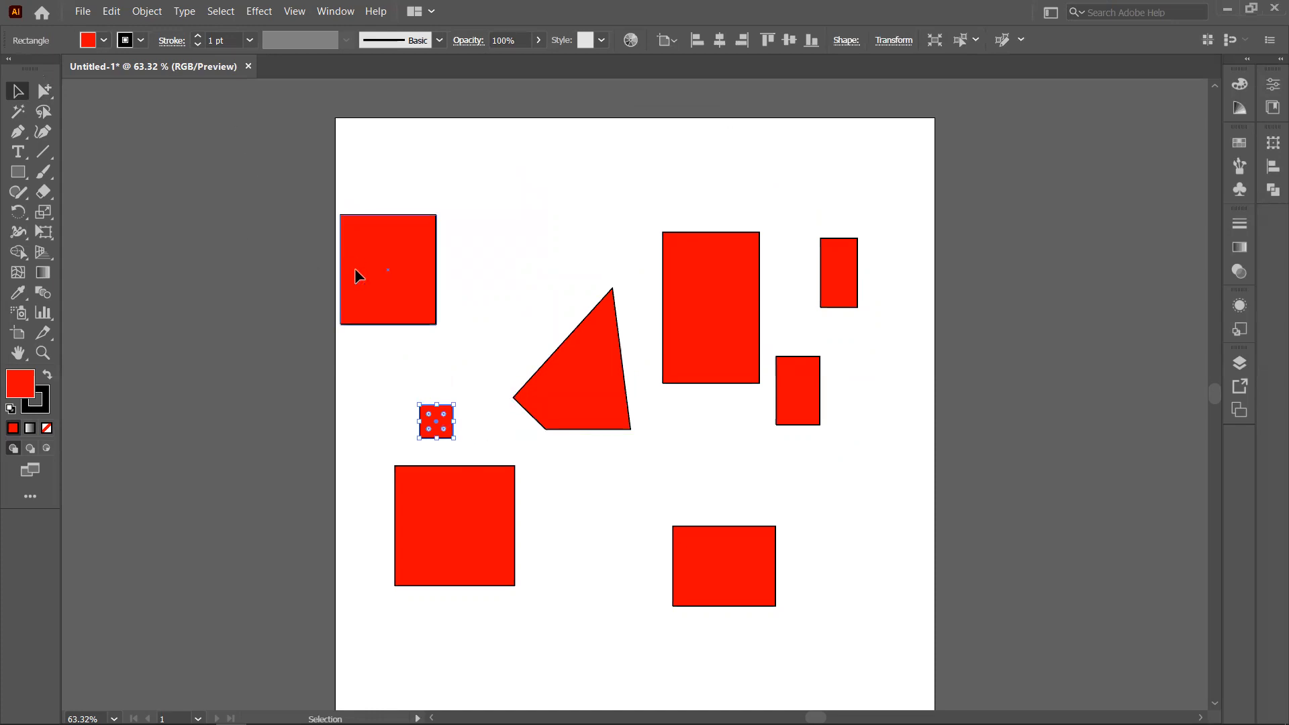
left_click_drag(356, 272, 461, 262)
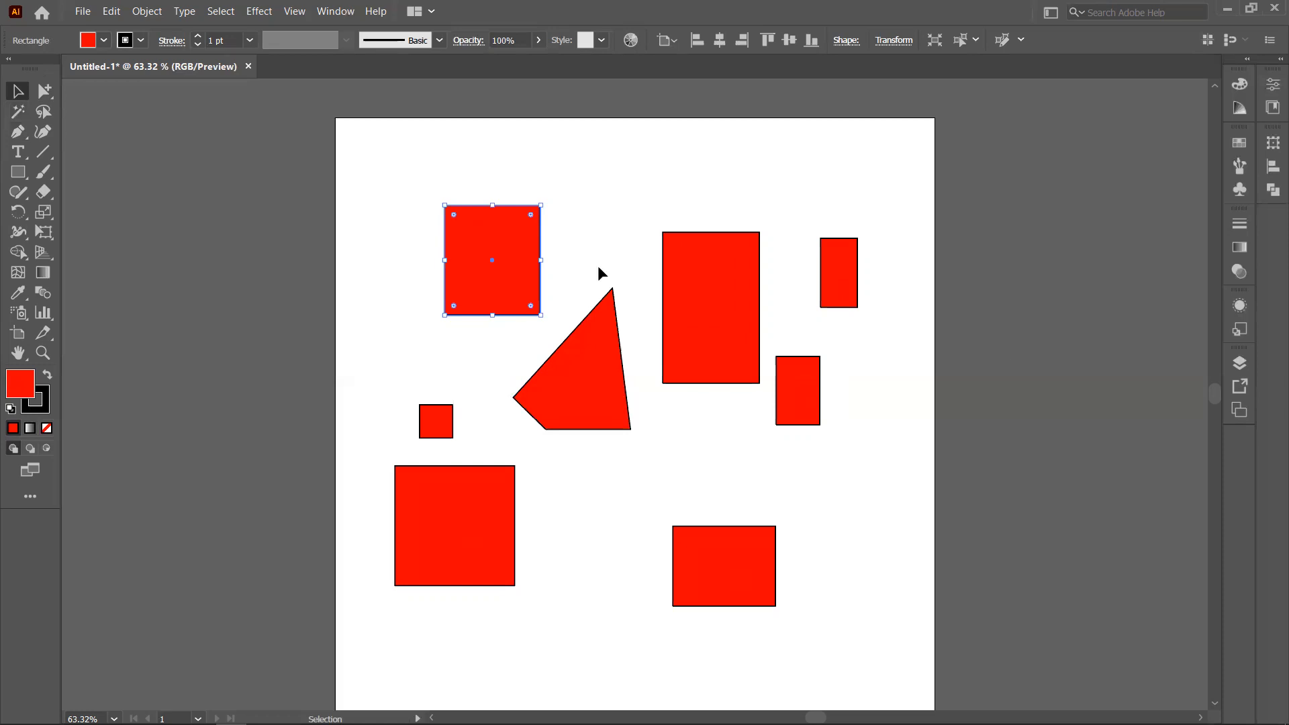
- Select the central four-sided shape
left_click(603, 375)
double_click(18, 386)
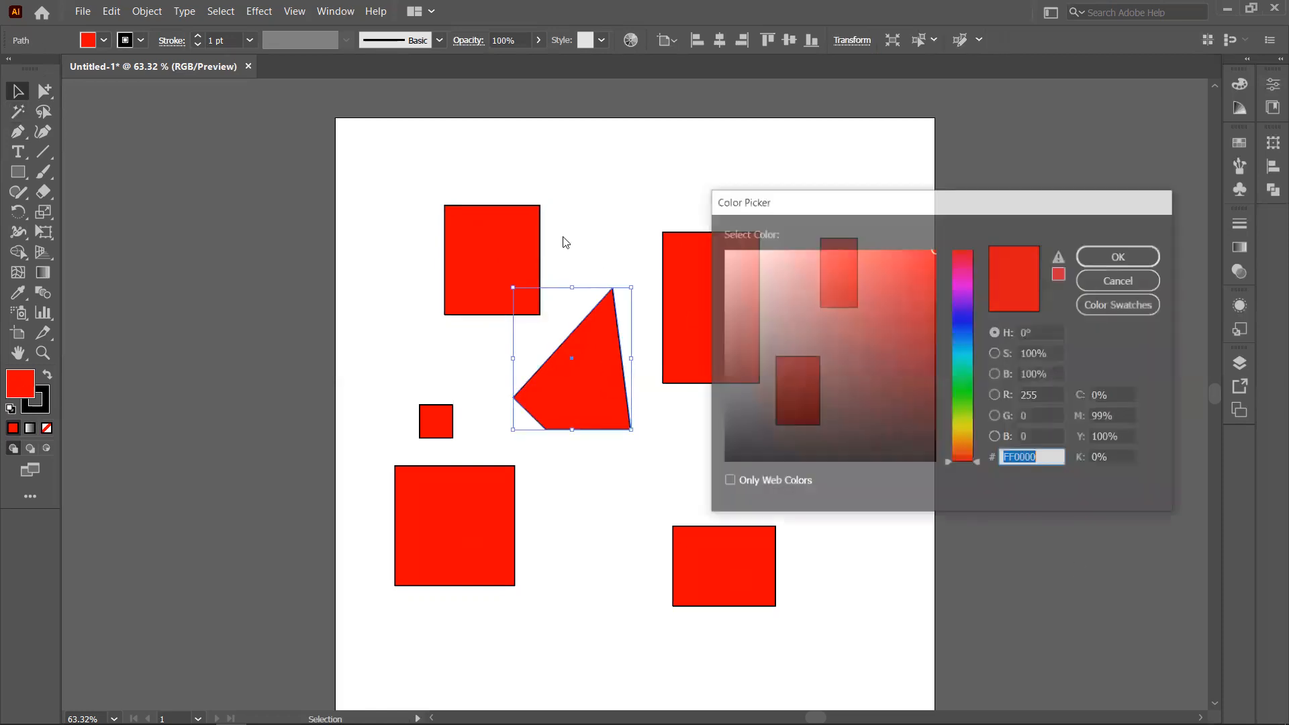
left_click(966, 412)
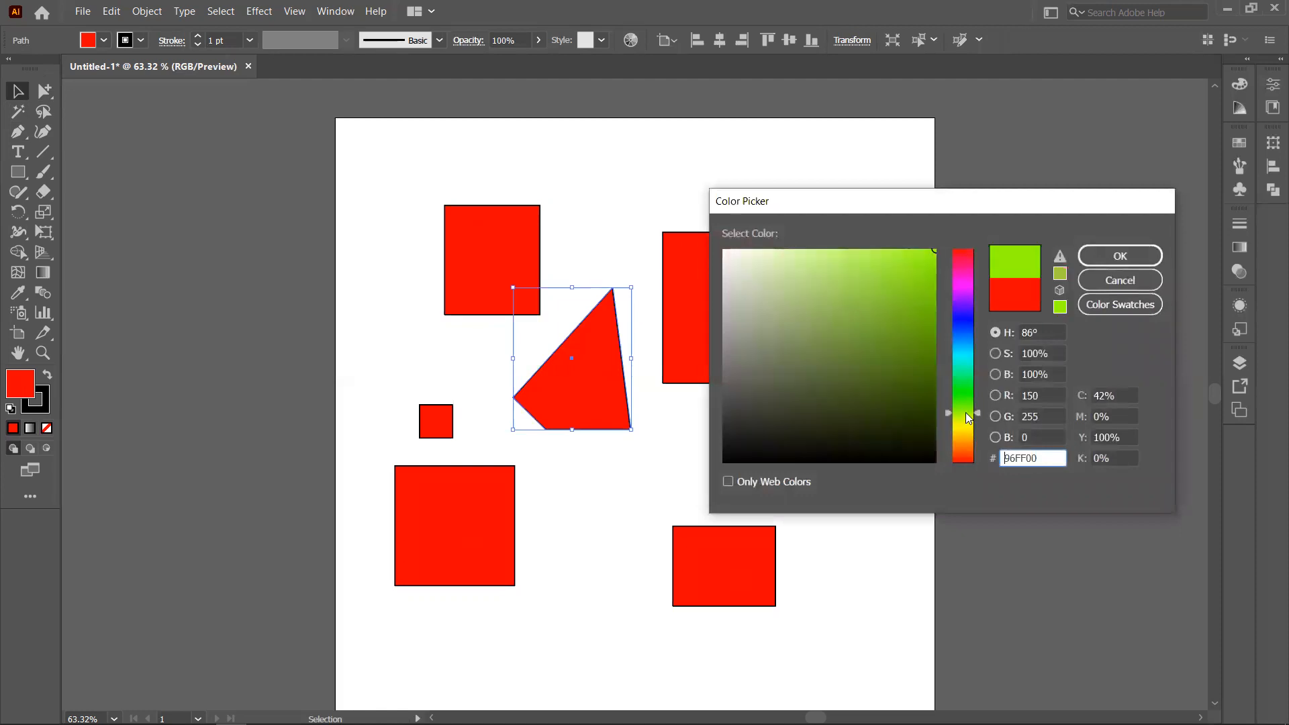
left_click(1113, 279)
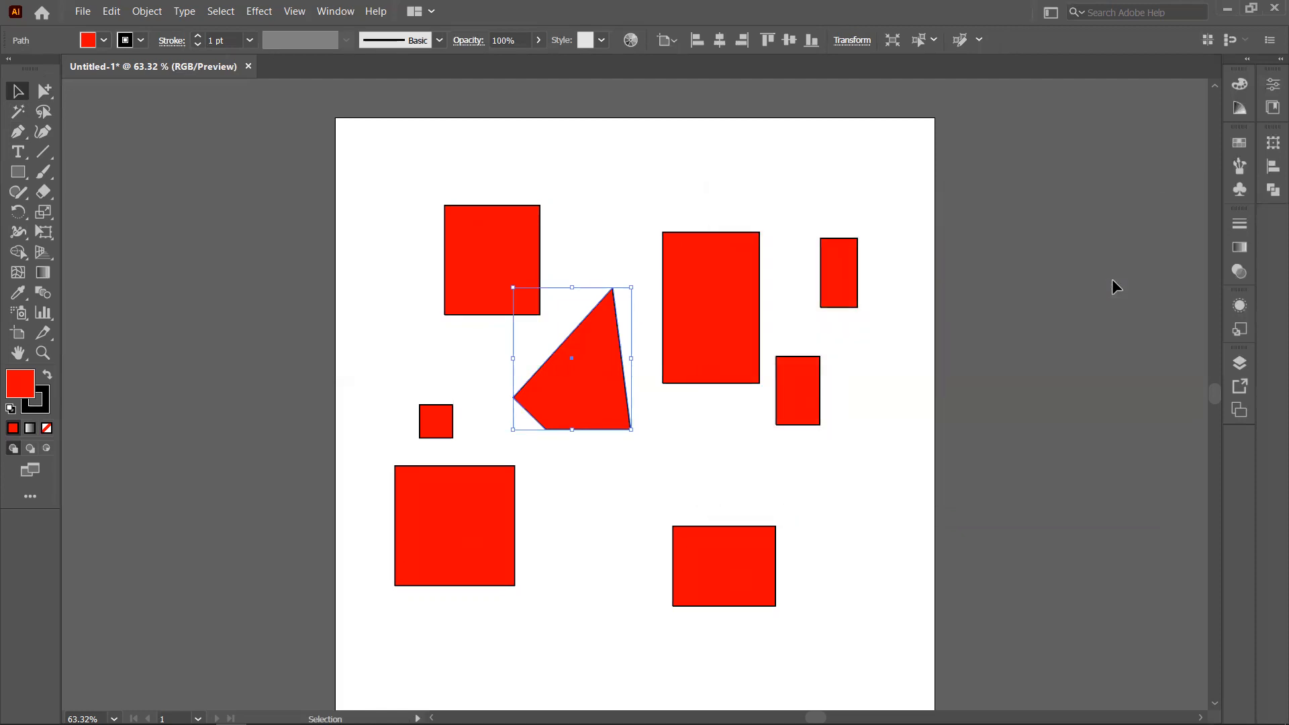
- Set the fill of the selected four-sided shape to green 19FF00 in the Color Picker
double_click(33, 388)
left_click(964, 396)
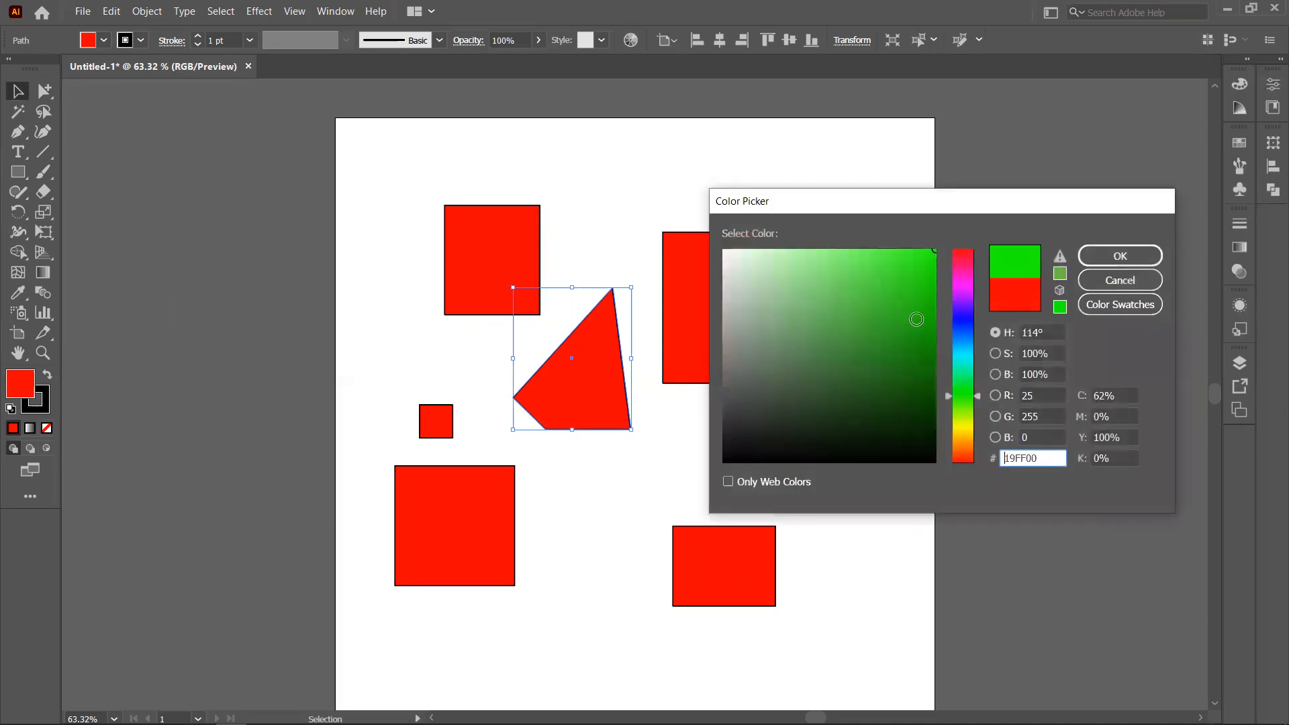
left_click(1122, 255)
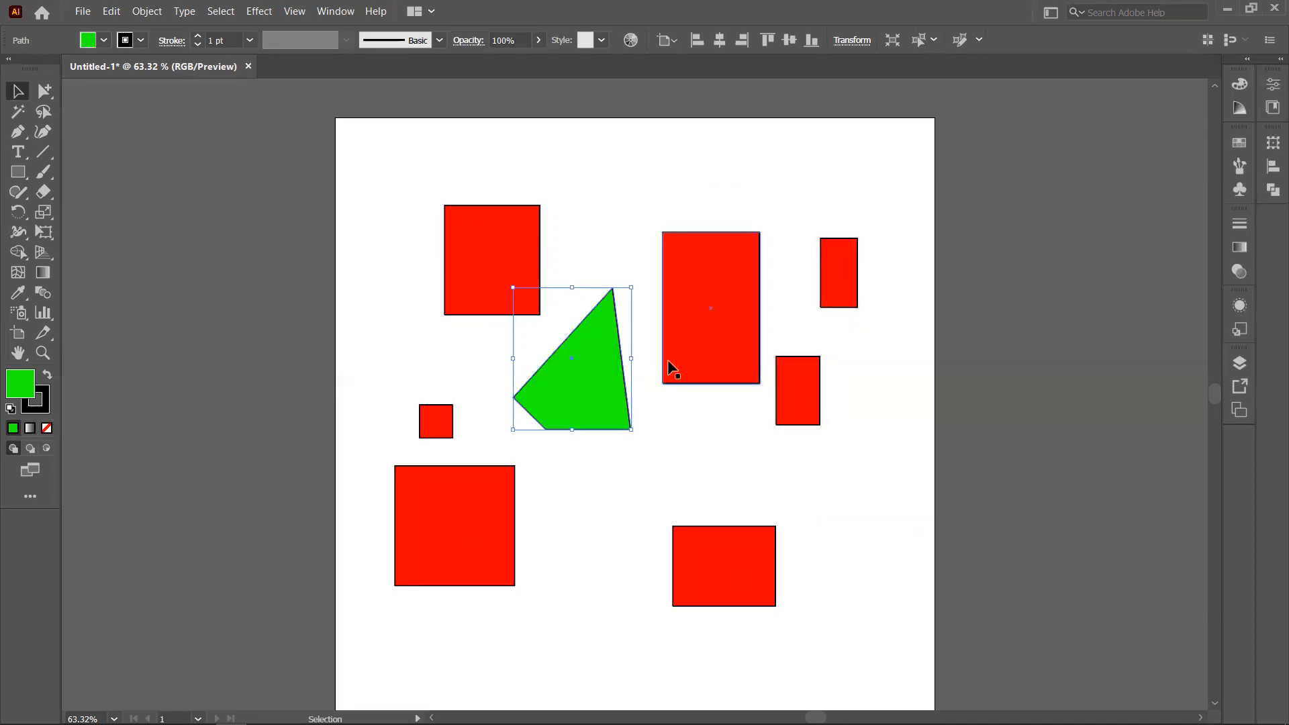
- Copy the central shape's green fill with the Eyedropper to the small far-right, tall upper-middle and large lower-left rectangles, and deselect
left_click(835, 273)
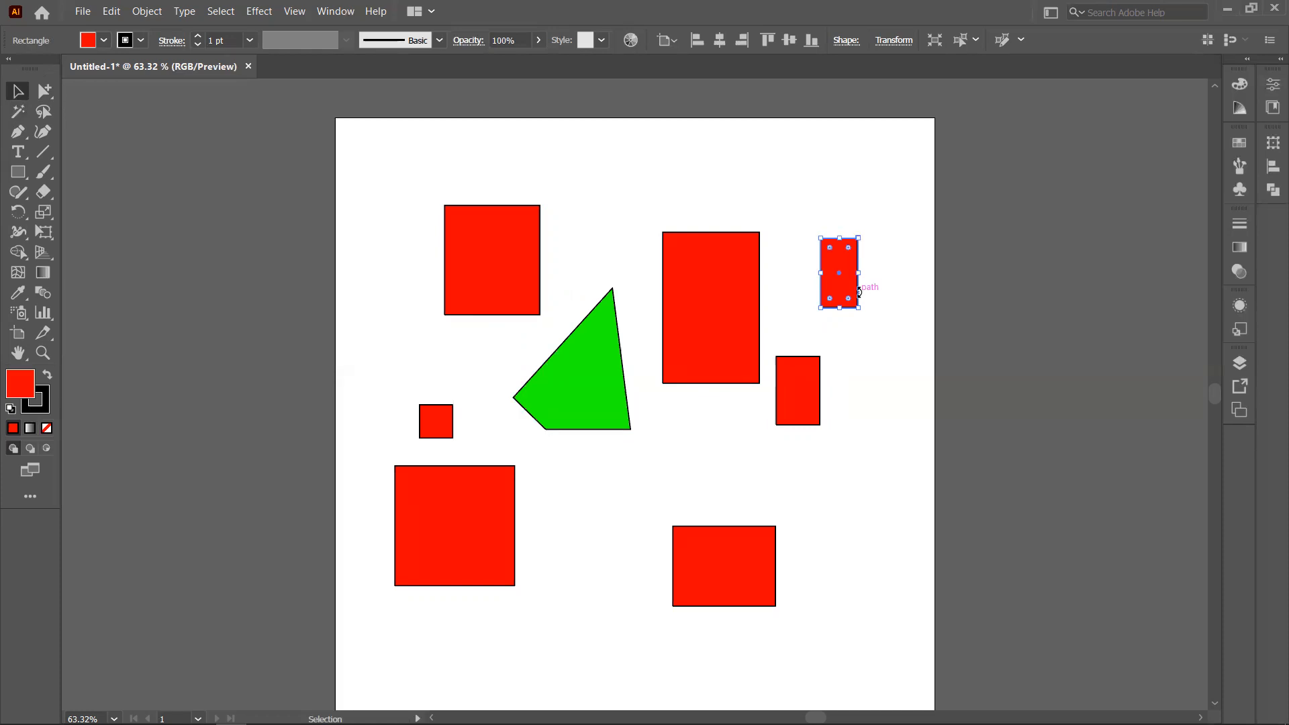
left_click(717, 329, "shift")
left_click(438, 537, "shift")
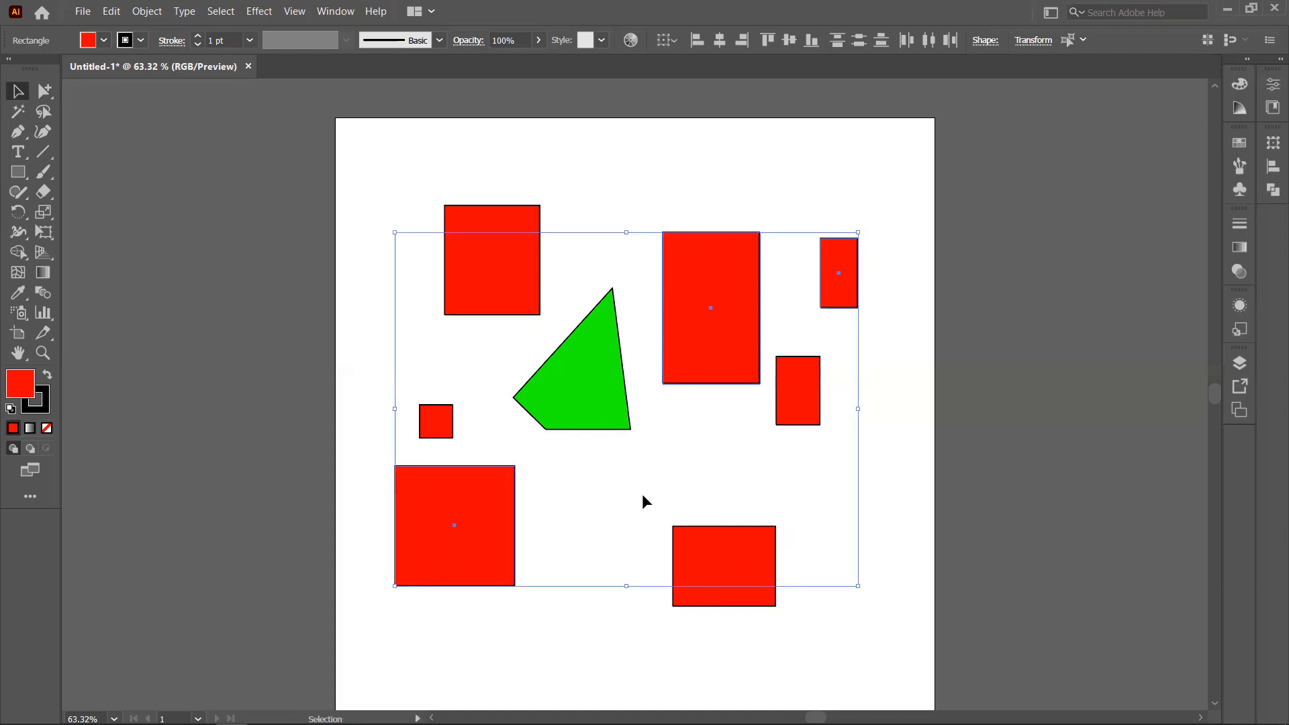
left_click(565, 422, "shift")
left_click(13, 297)
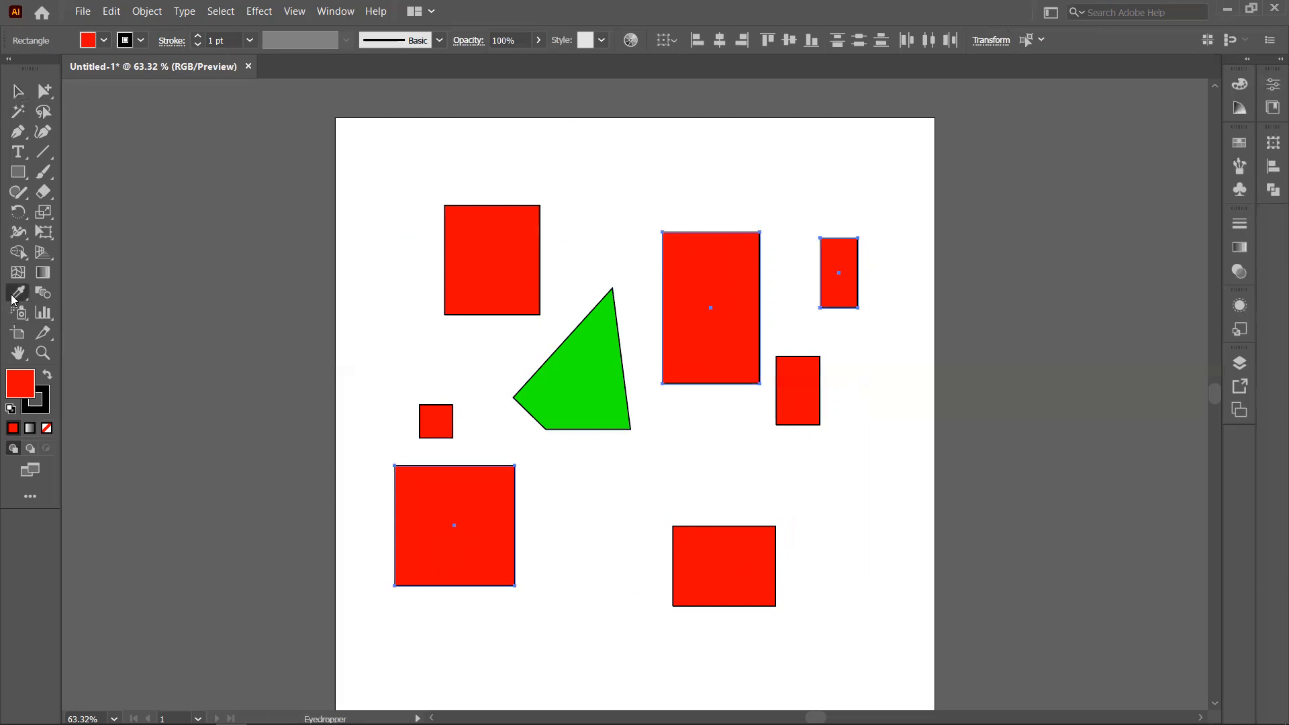
left_click(597, 378)
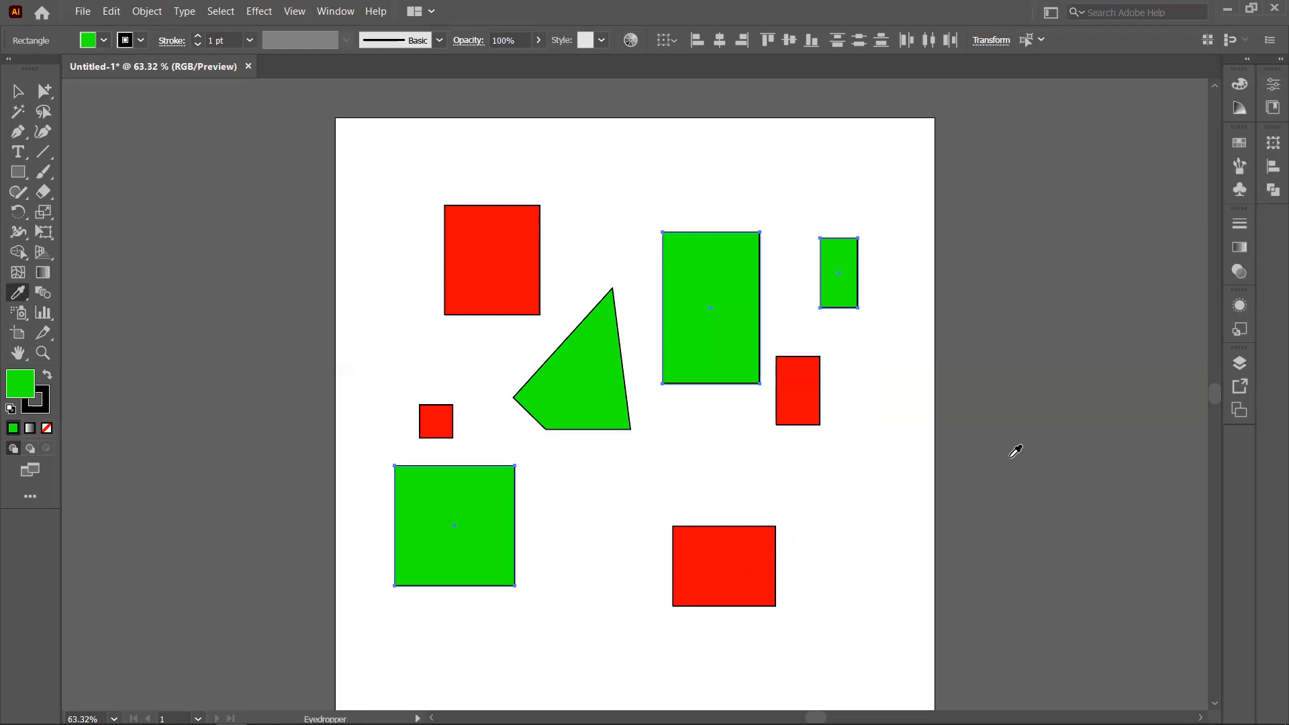
left_click(17, 91)
left_click(542, 142)
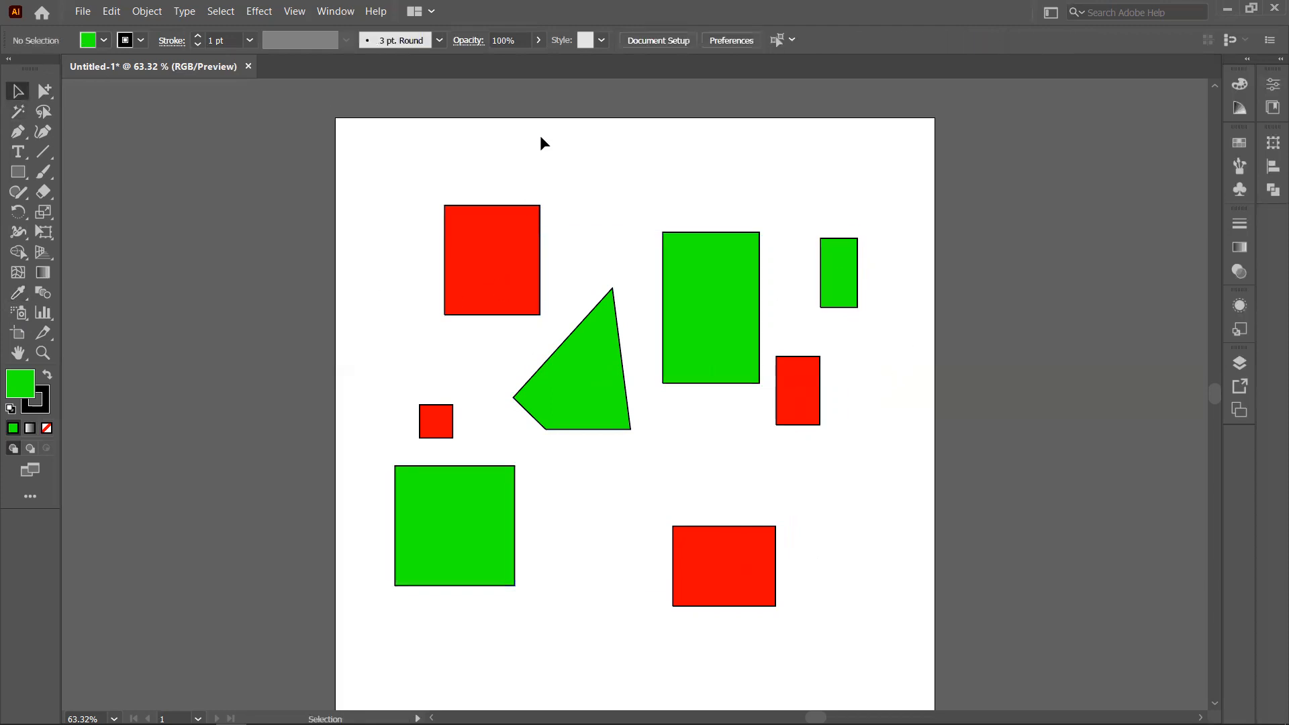
- Use the Magic Wand to select all red shapes, and then all green shapes instead
left_click(11, 114)
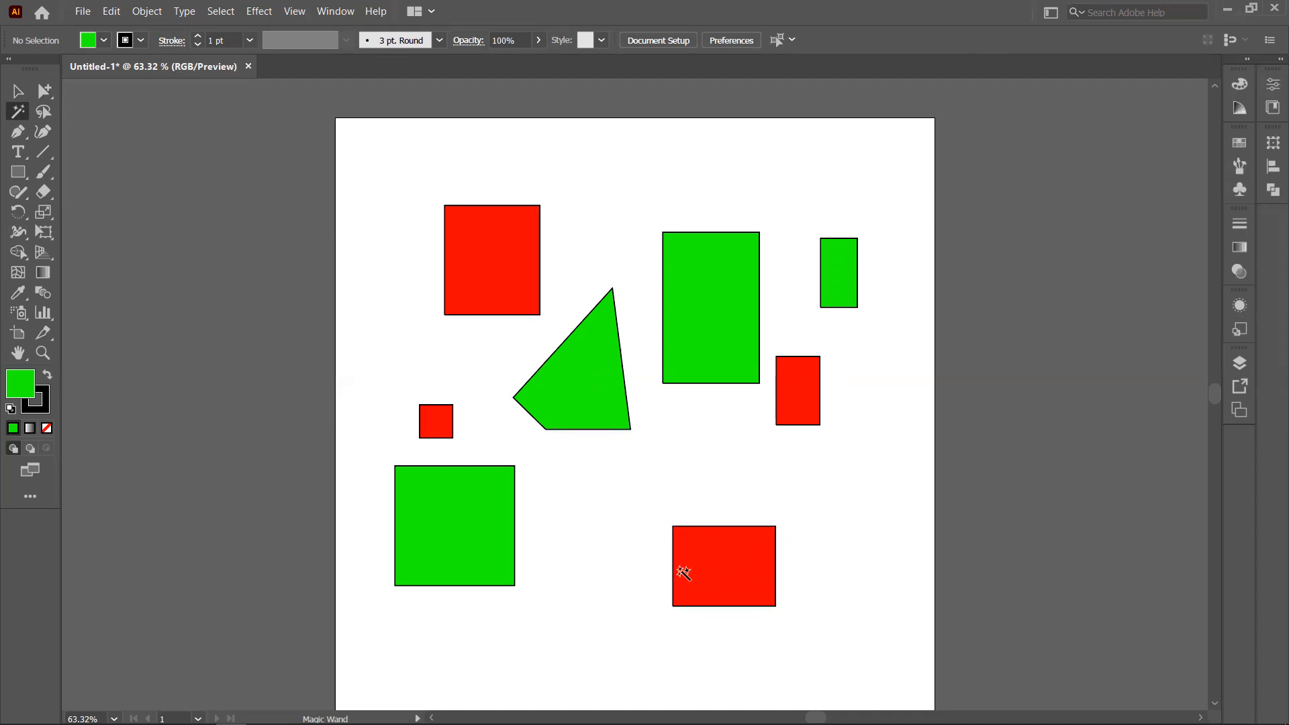
left_click(487, 246)
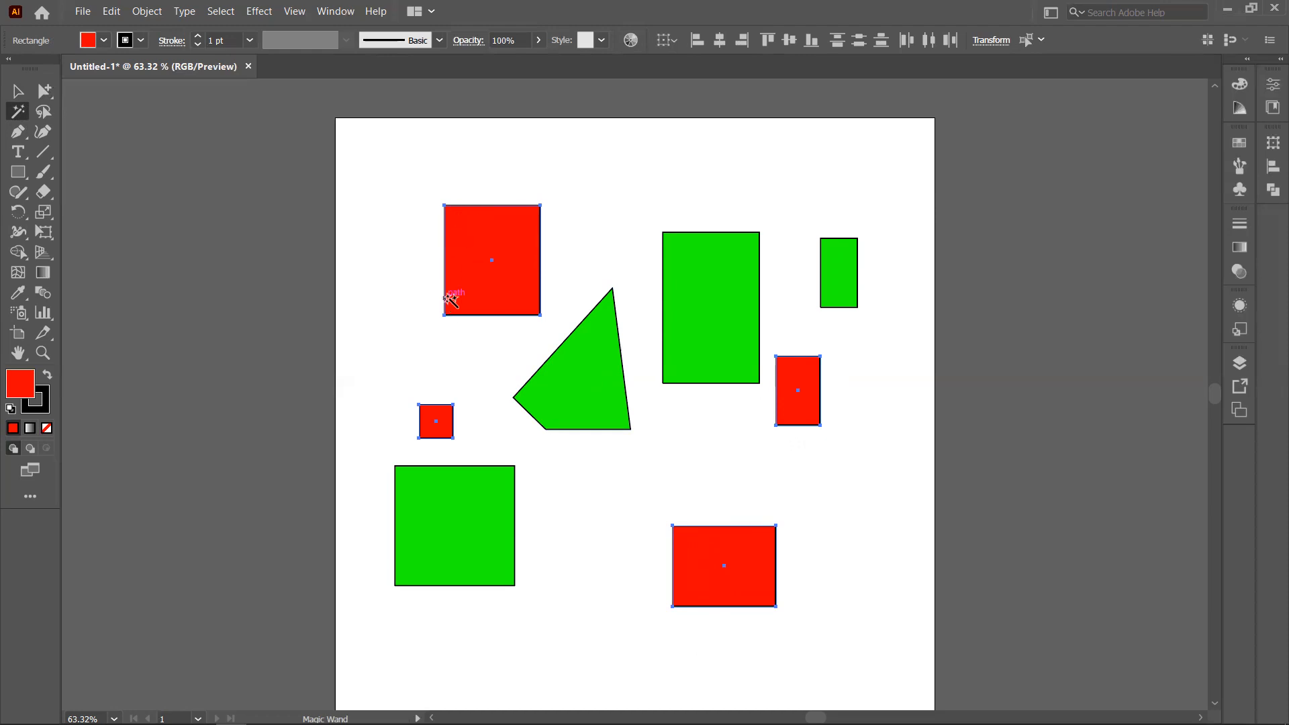
left_click(573, 385)
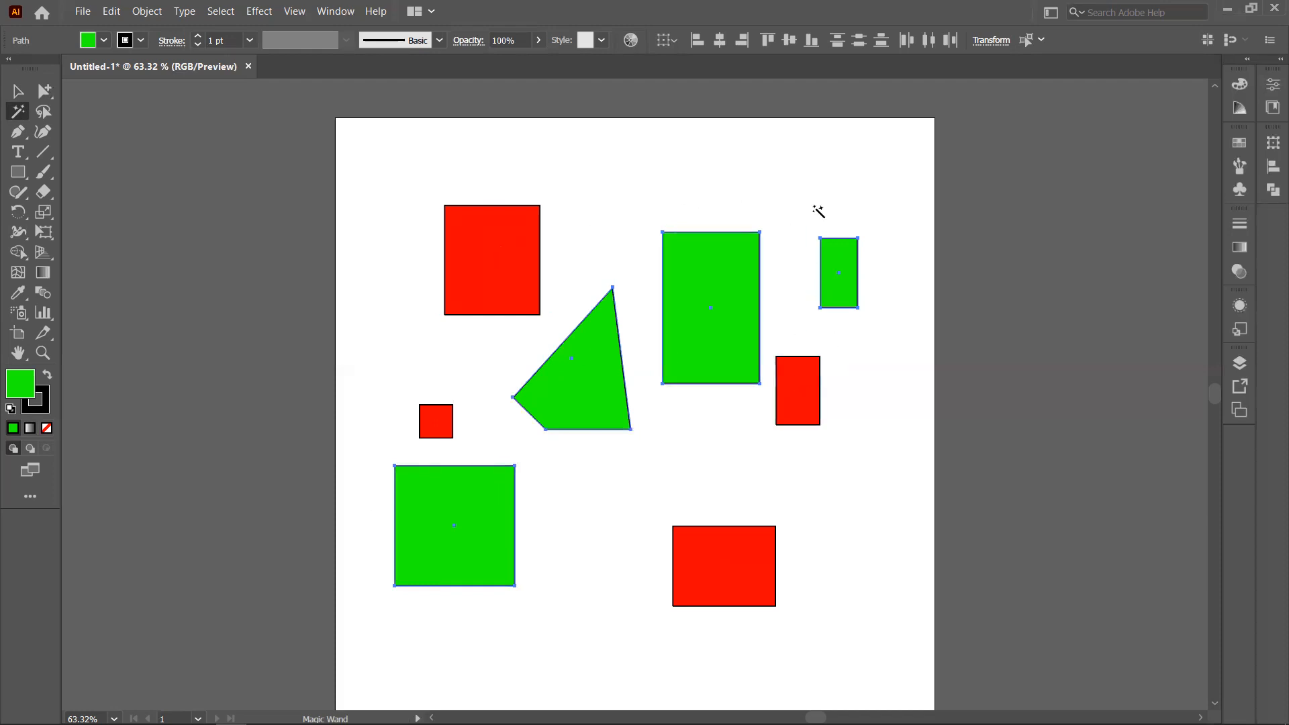
- Select only the tall green rectangle with the Selection tool and move it slightly left and up
left_click(14, 94)
left_click(746, 276)
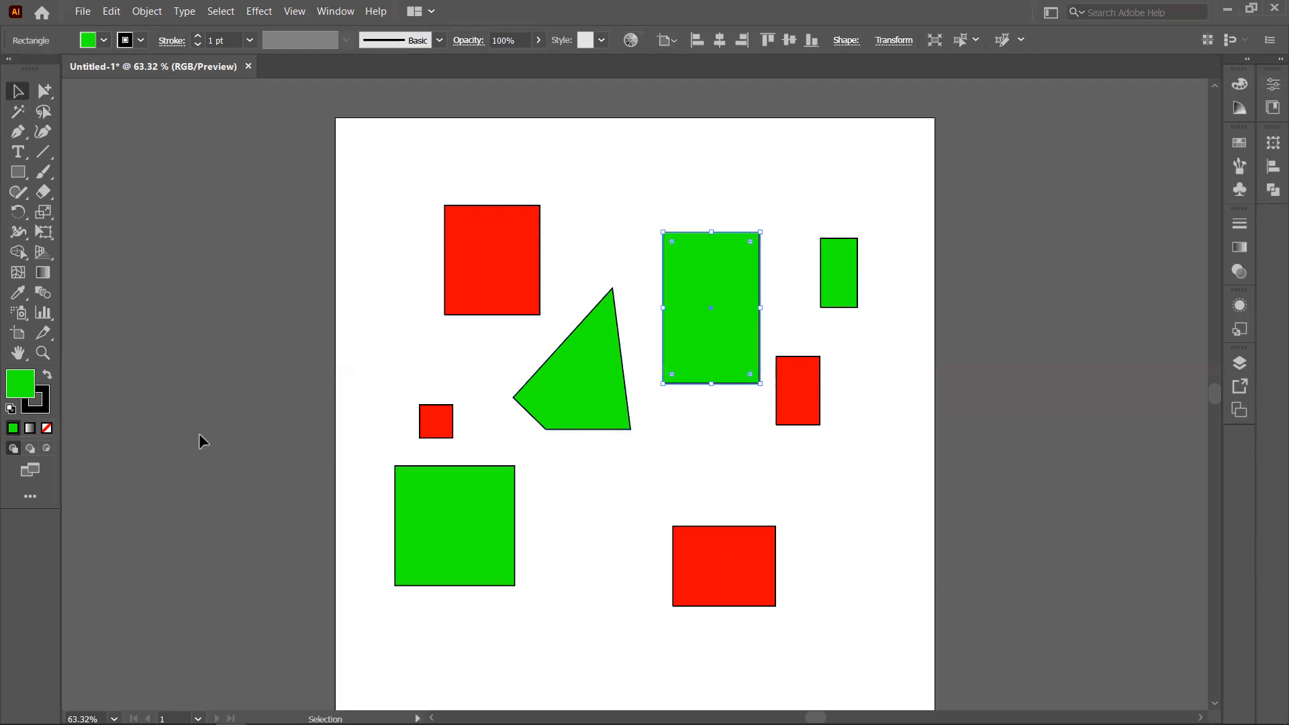
left_click_drag(709, 278, 696, 251)
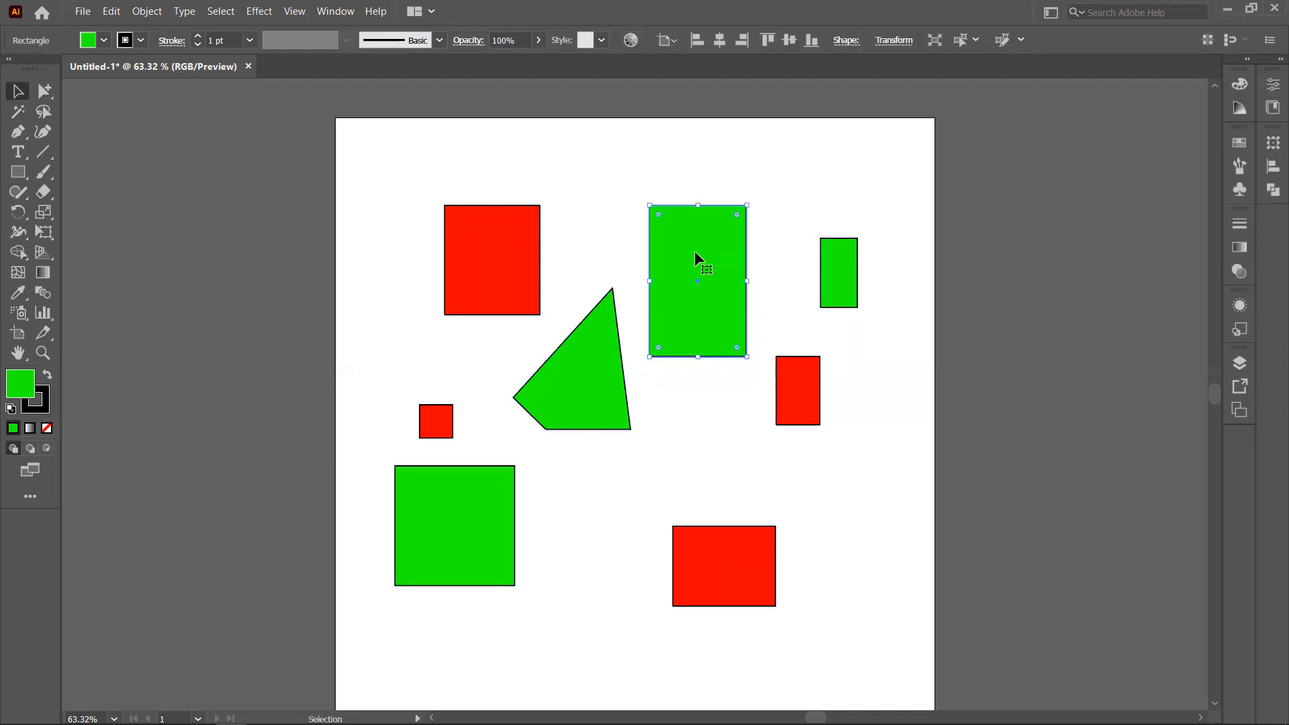
- Lasso the tall green rectangle's upper-right anchor, and then select its upper-left anchor with Direct Selection
left_click(43, 113)
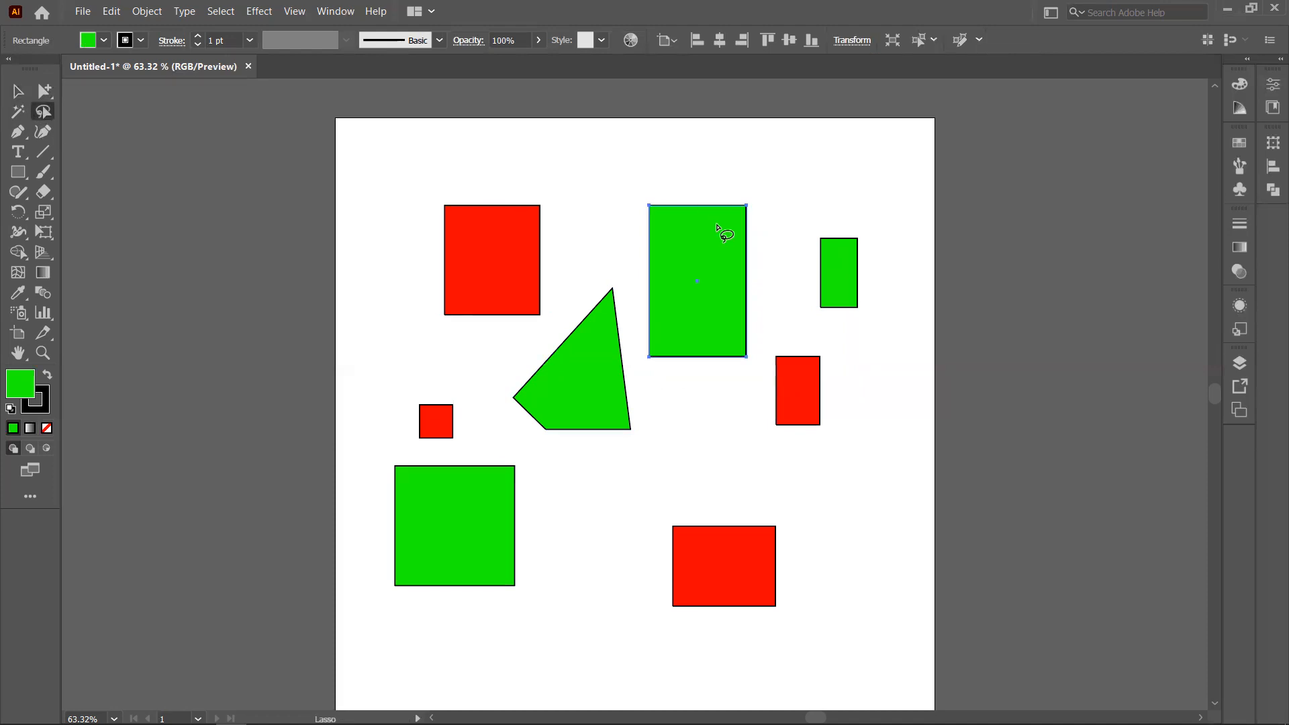
scroll(729, 197, "up", 3)
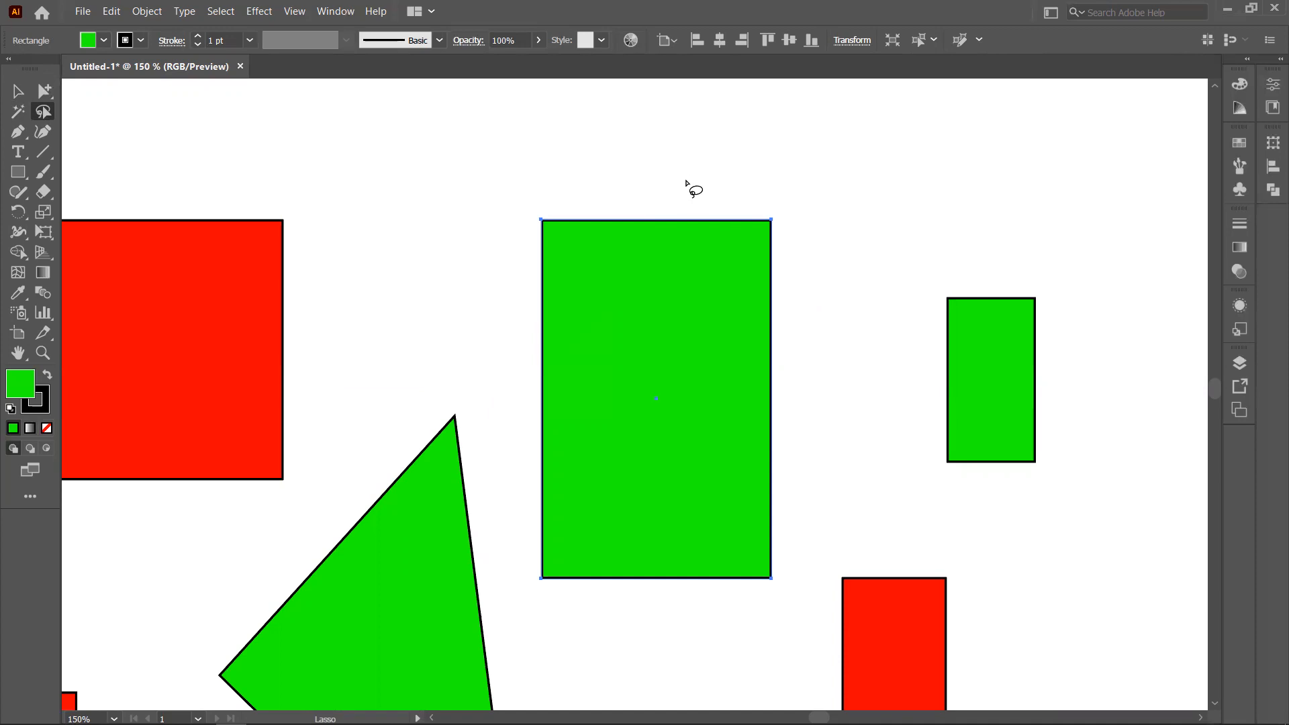
mouse_move(782, 187)
left_mouse_down()
mouse_move(728, 203)
mouse_move(709, 236)
mouse_move(724, 275)
mouse_move(821, 269)
mouse_move(824, 218)
mouse_move(774, 190)
left_mouse_up()
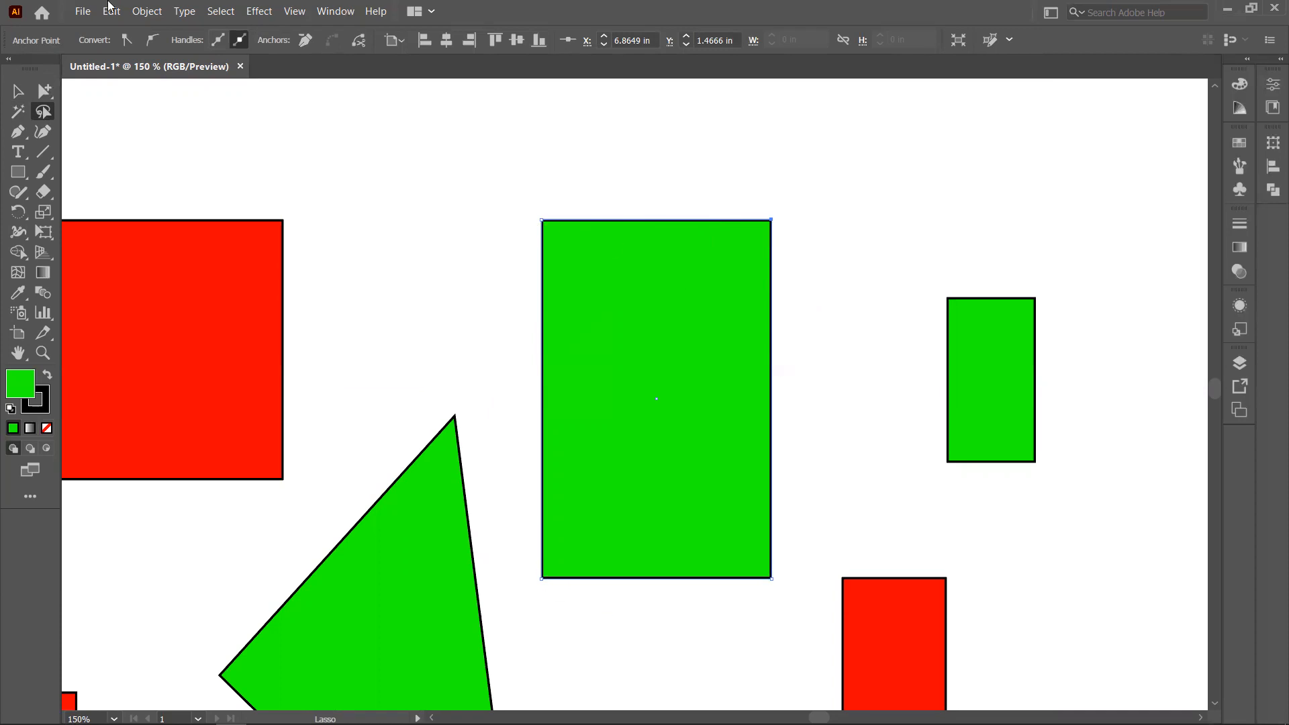
left_click_drag(44, 94, 87, 92)
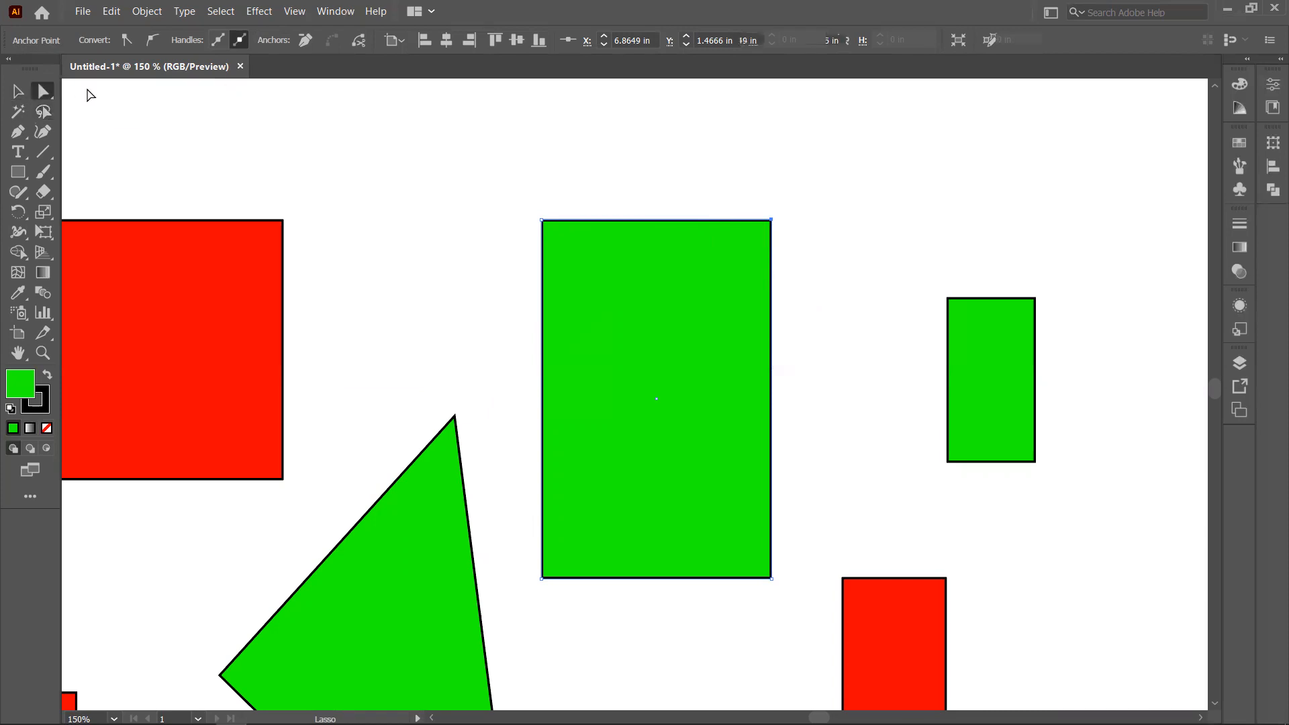
left_click(542, 225)
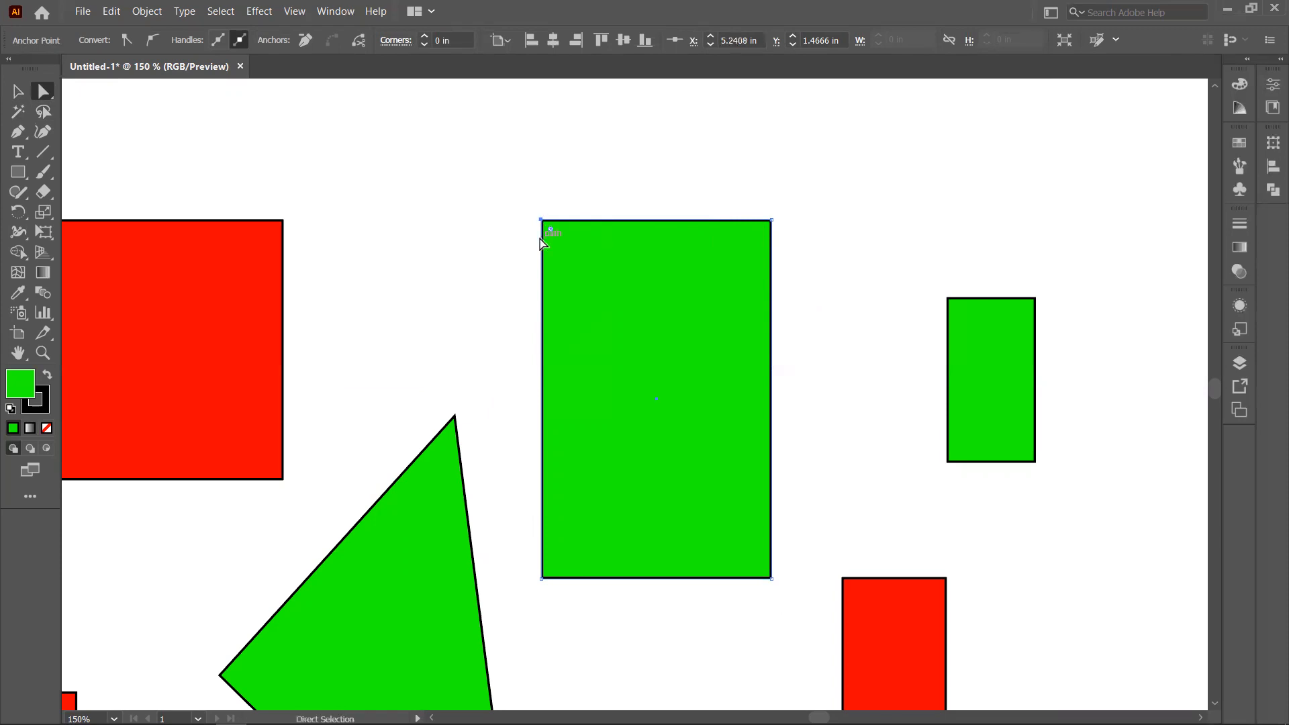
- Use the Lasso to select the tall green rectangle's upper-left anchor, and then several of its corner anchors together
left_click(46, 115)
mouse_move(536, 191)
left_mouse_down()
mouse_move(495, 213)
mouse_move(532, 271)
mouse_move(559, 211)
mouse_move(531, 194)
left_mouse_up()
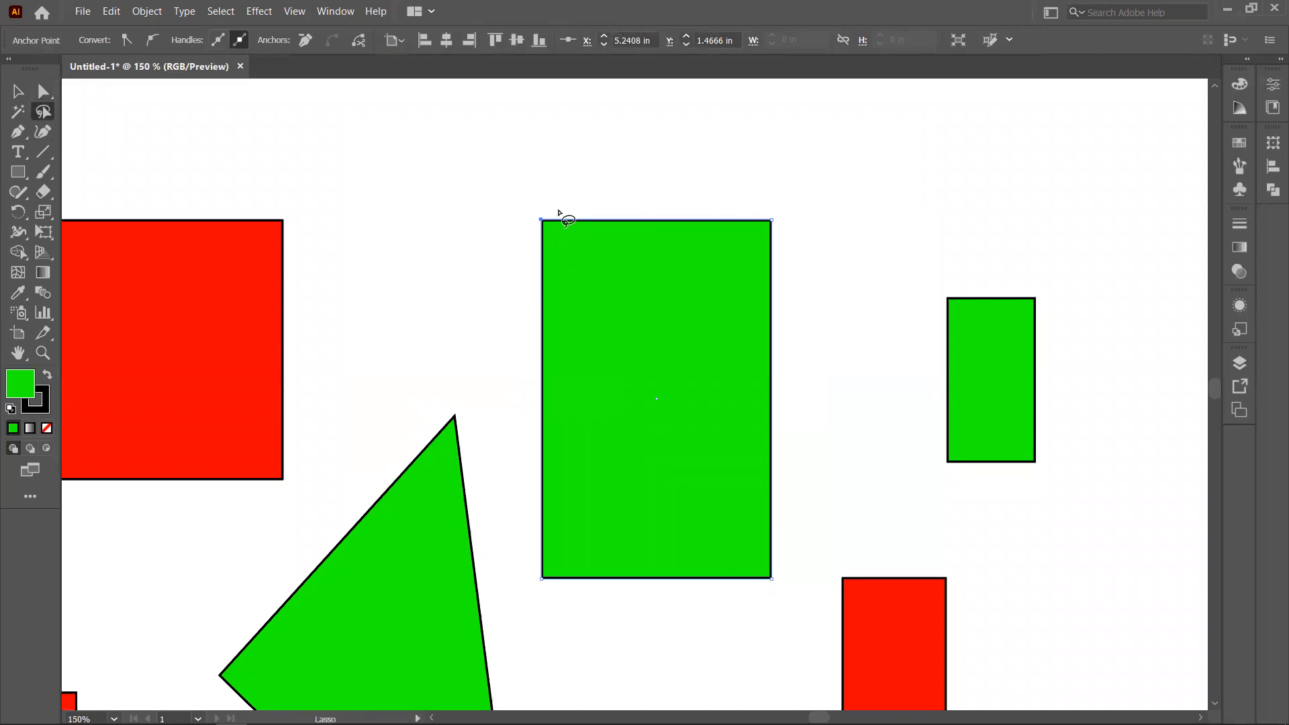
scroll(568, 220, "down", 1)
mouse_move(797, 174)
left_mouse_down()
mouse_move(748, 237)
mouse_move(733, 469)
mouse_move(768, 634)
mouse_move(816, 597)
mouse_move(822, 437)
mouse_move(781, 272)
mouse_move(797, 176)
left_mouse_up()
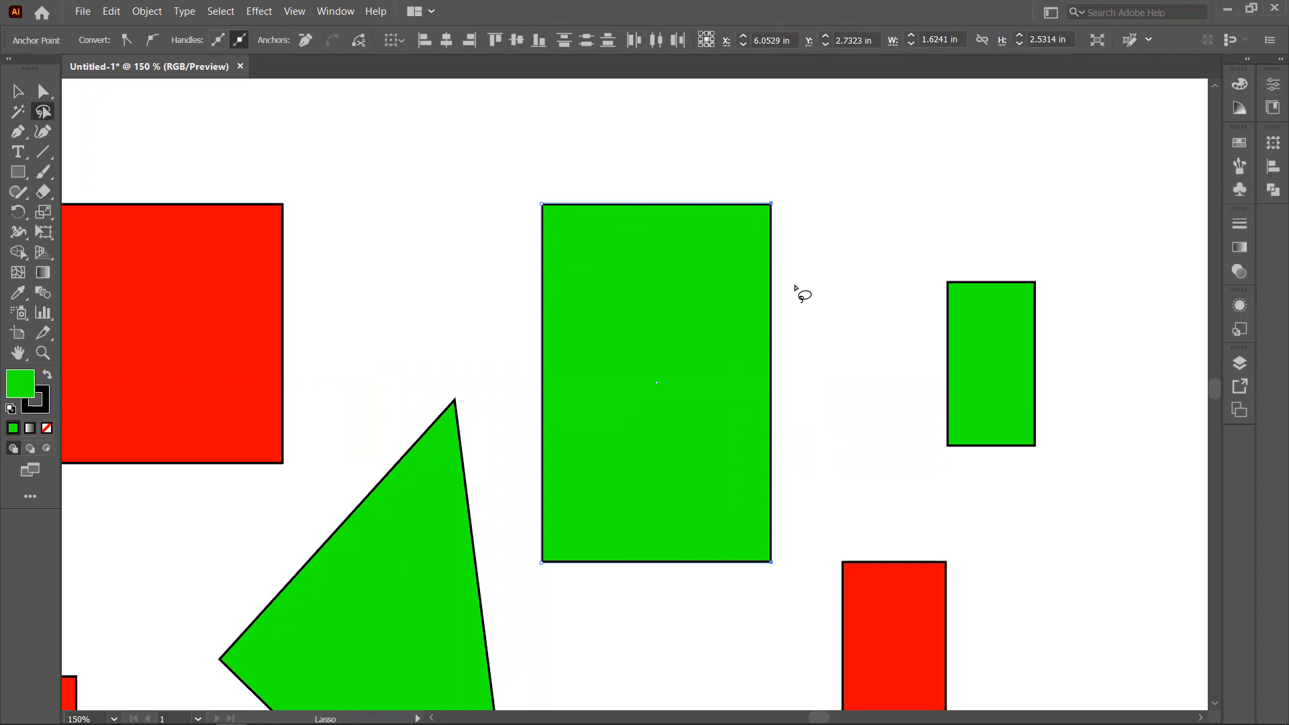
- Lasso the tall green rectangle's corner anchors in turn, finishing with only the upper-left anchor selected
mouse_move(533, 173)
left_mouse_down()
mouse_move(537, 308)
mouse_move(630, 202)
mouse_move(511, 176)
left_mouse_up()
mouse_move(812, 173)
left_mouse_down()
mouse_move(817, 276)
mouse_move(799, 176)
left_mouse_up()
mouse_move(545, 482)
left_mouse_down()
mouse_move(541, 595)
mouse_move(474, 544)
left_mouse_up()
mouse_move(542, 181)
left_mouse_down()
mouse_move(555, 252)
mouse_move(587, 213)
mouse_move(517, 186)
left_mouse_up()
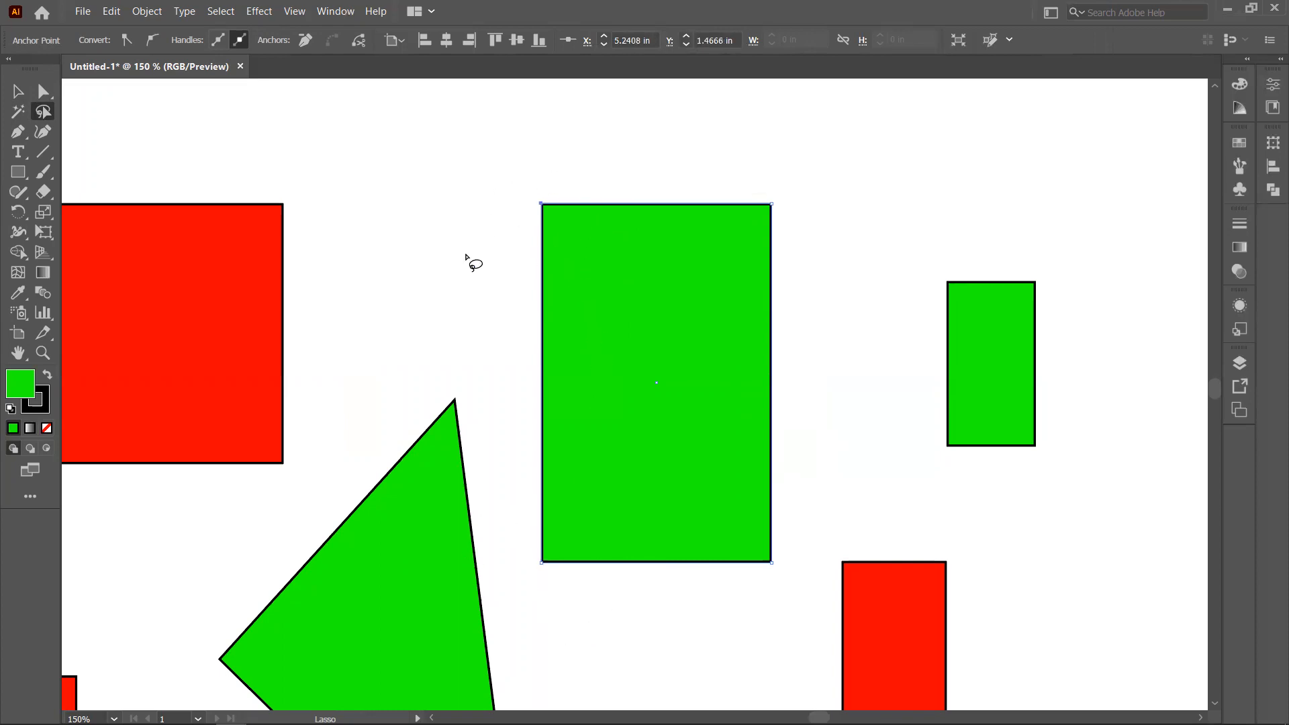
- Nudge the tall rectangle's upper-left anchor up, left, down, right and back up, ending at about X 5.42 in, Y 1.48 in
key("Up")
key("Up")
key("Up")
key("Up")
key("Up")
key("Up")
key("Up")
key("Up")
key("Up")
key("Up")
key("Up")
key("Up")
key("Up")
key("Up")
key("Up")
key("Left")
key("Left")
key("Left")
key("Left")
key("Left")
key("Left")
key("Left")
key("Left")
key("Left")
key("Left")
key("Left")
key("Left")
key("Left")
key("Left")
key("Left")
key("Left")
key("Left")
key("Left")
key("Left")
key("Left")
key("Left")
key("Left")
key("Left")
key("Left")
key("Down")
key("Down")
key("Down")
key("Down")
key("Down")
key("Down")
key("Down")
key("Down")
key("Down")
key("Down")
key("Down")
key("Down")
key("Down")
key("Down")
key("Down")
key("Down")
key("Down")
key("Down")
key("Down")
key("Down")
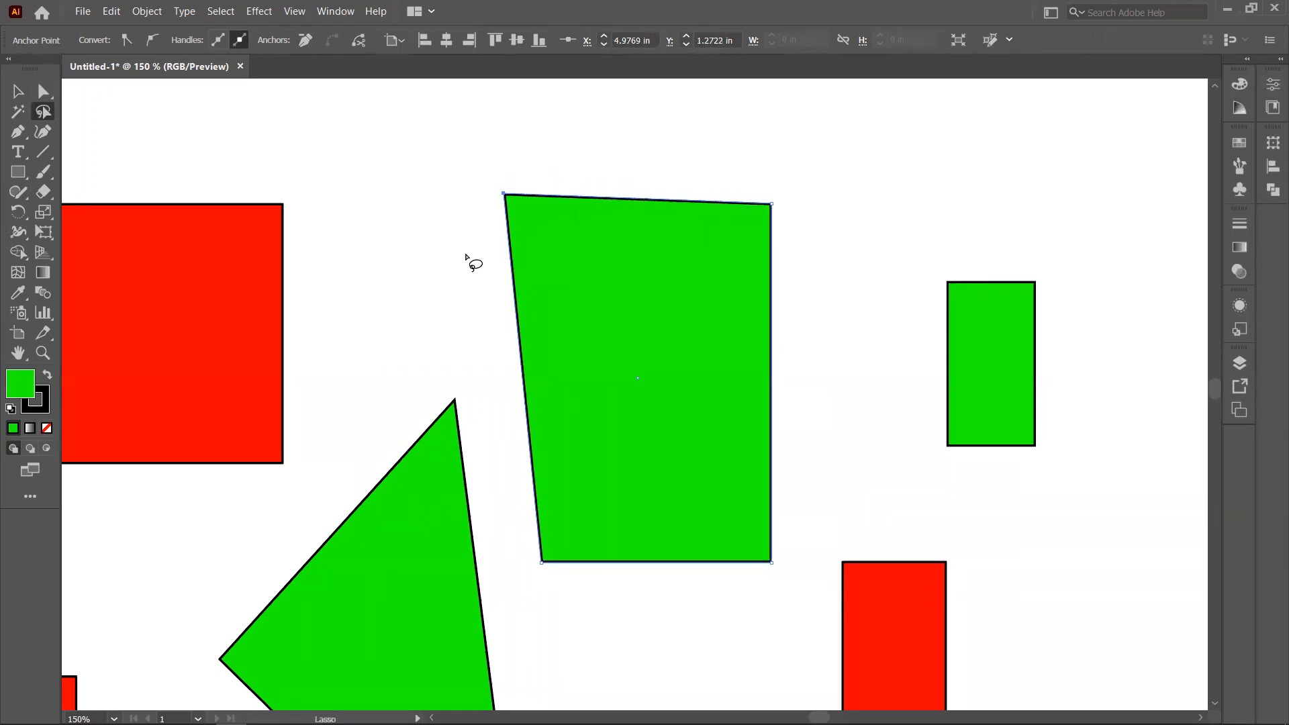
key("Down")
key("Down")
key("Down")
key("Down")
key("Down")
key("Down")
key("Right")
key("Right")
key("Right")
key("Right")
key("Right")
key("Right")
key("Right")
key("Right")
key("Right")
key("Right")
key("Right")
key("Right")
key("Right")
key("Right")
key("Right")
key("Right")
key("Right")
key("Right")
key("Right")
key("Right")
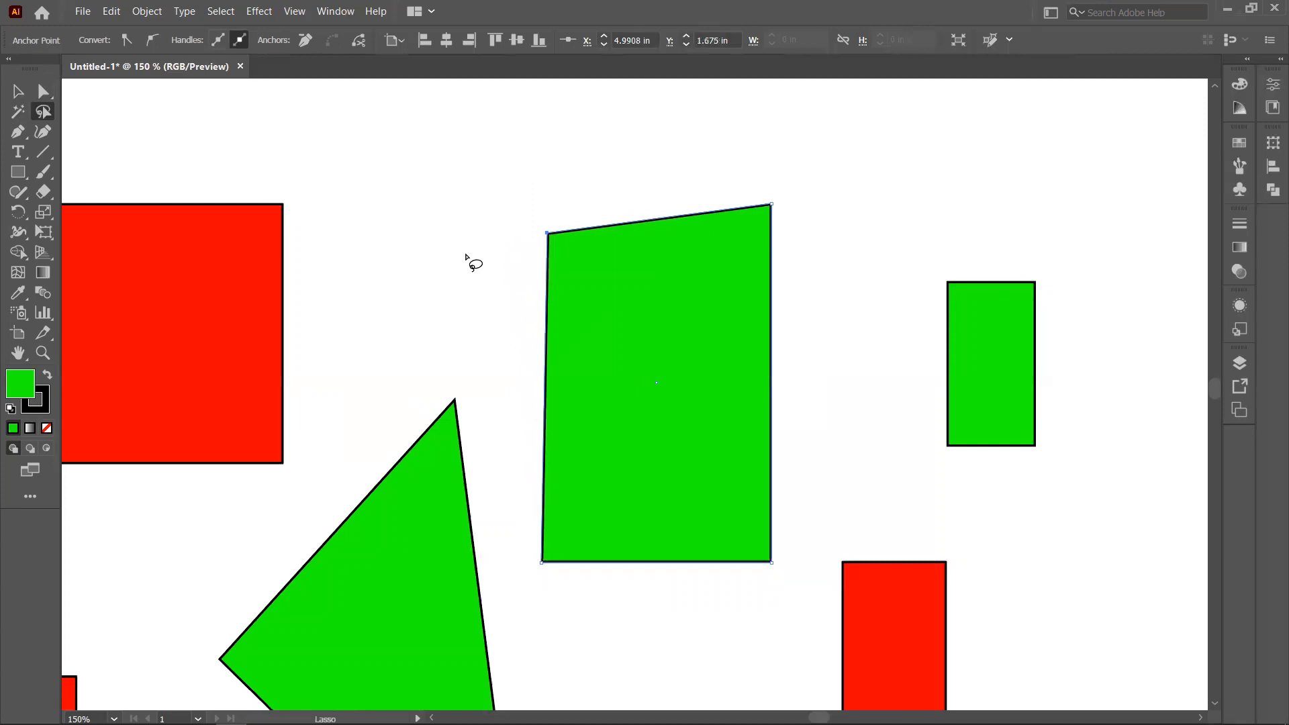
key("Up")
key("Up")
key("Up")
key("Up")
key("Up")
key("Up")
key("Up")
key("Up")
key("Up")
key("Up")
key("Up")
key("Up")
key("Up")
key("Up")
key("Up")
key("Up")
key("Up")
key("Up")
key("Up")
key("Up")
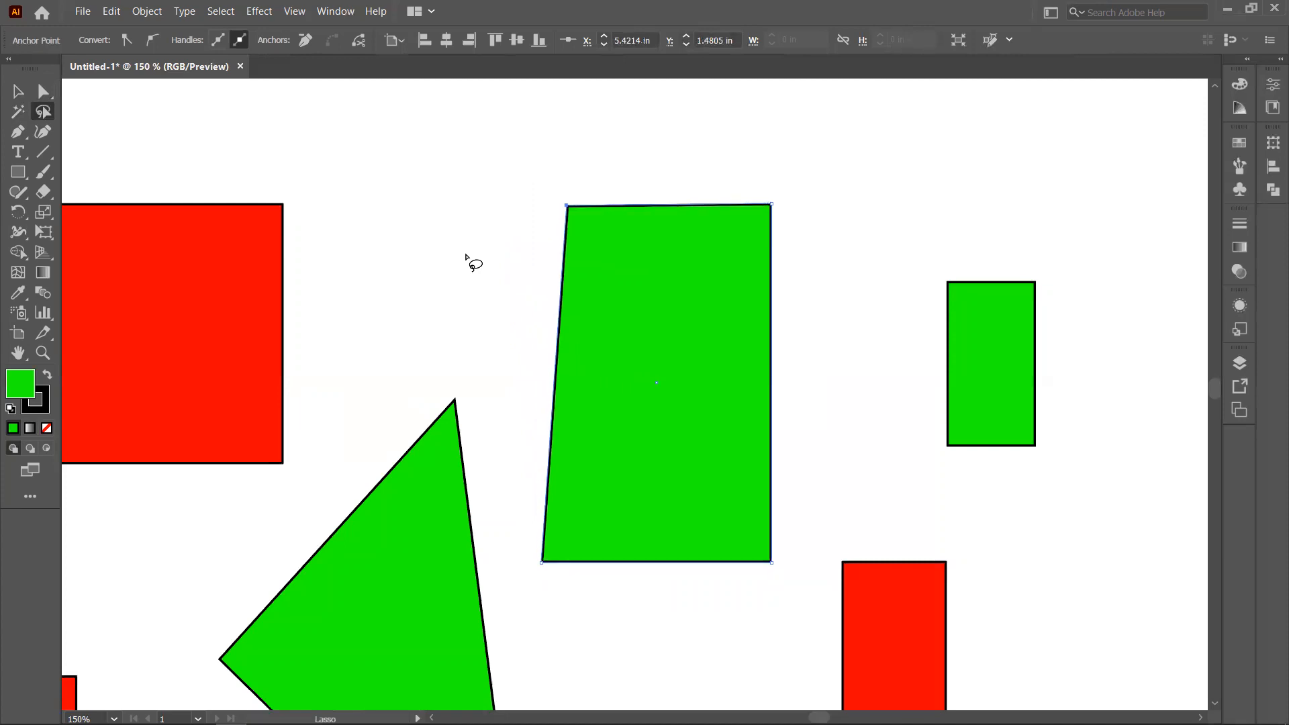
- Select all the red and green shapes on the artboard with the Selection tool and delete them
scroll(473, 264, "down", 1)
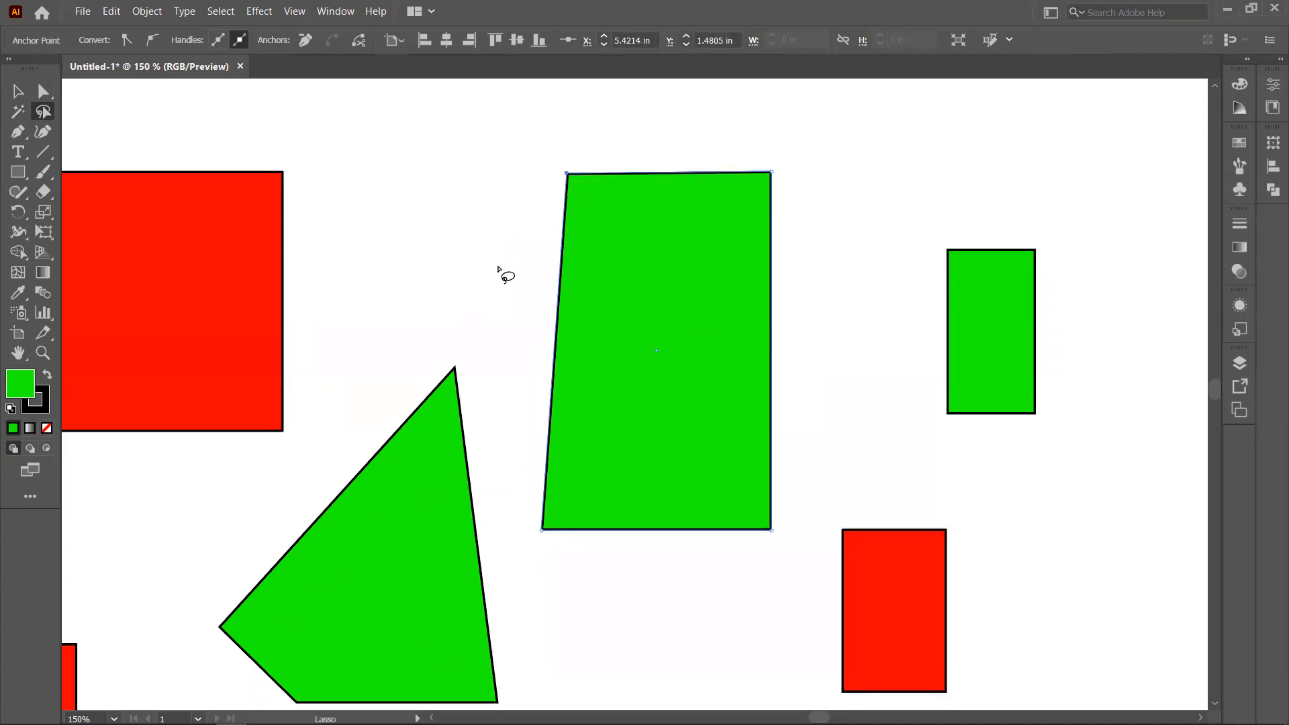
scroll(528, 370, "down", 2)
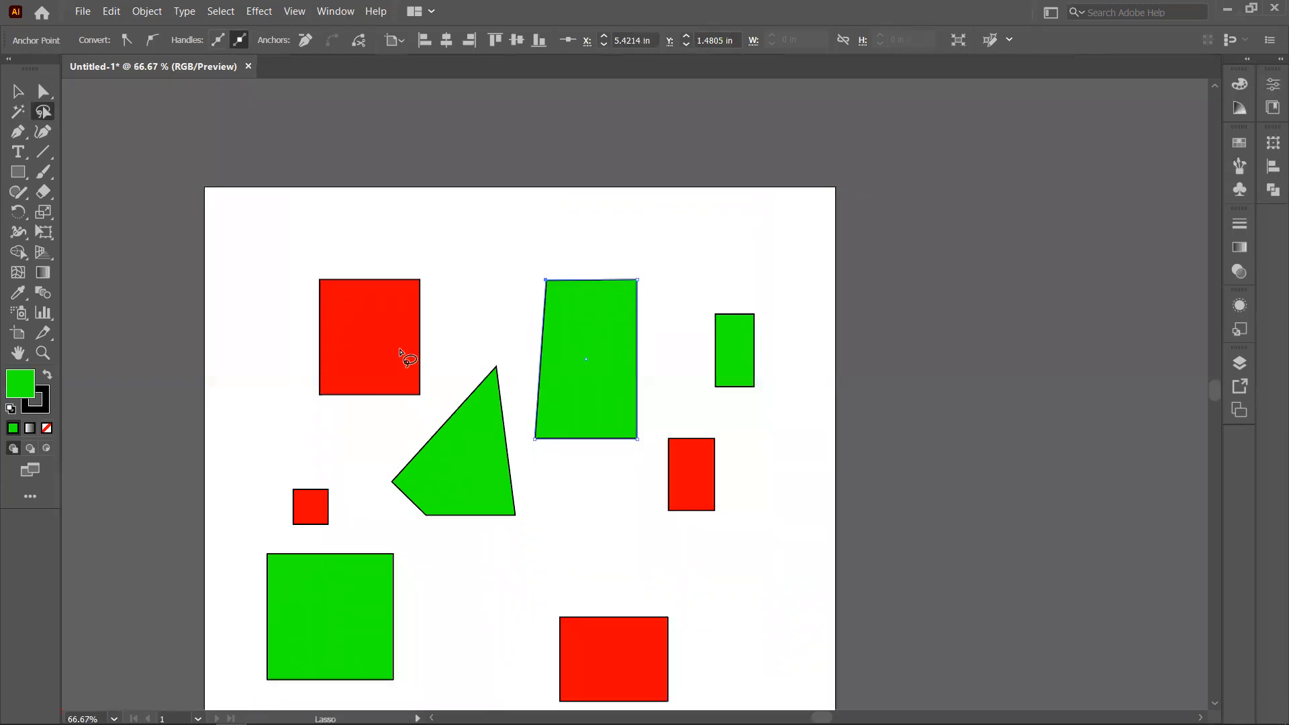
scroll(383, 322, "down", 1)
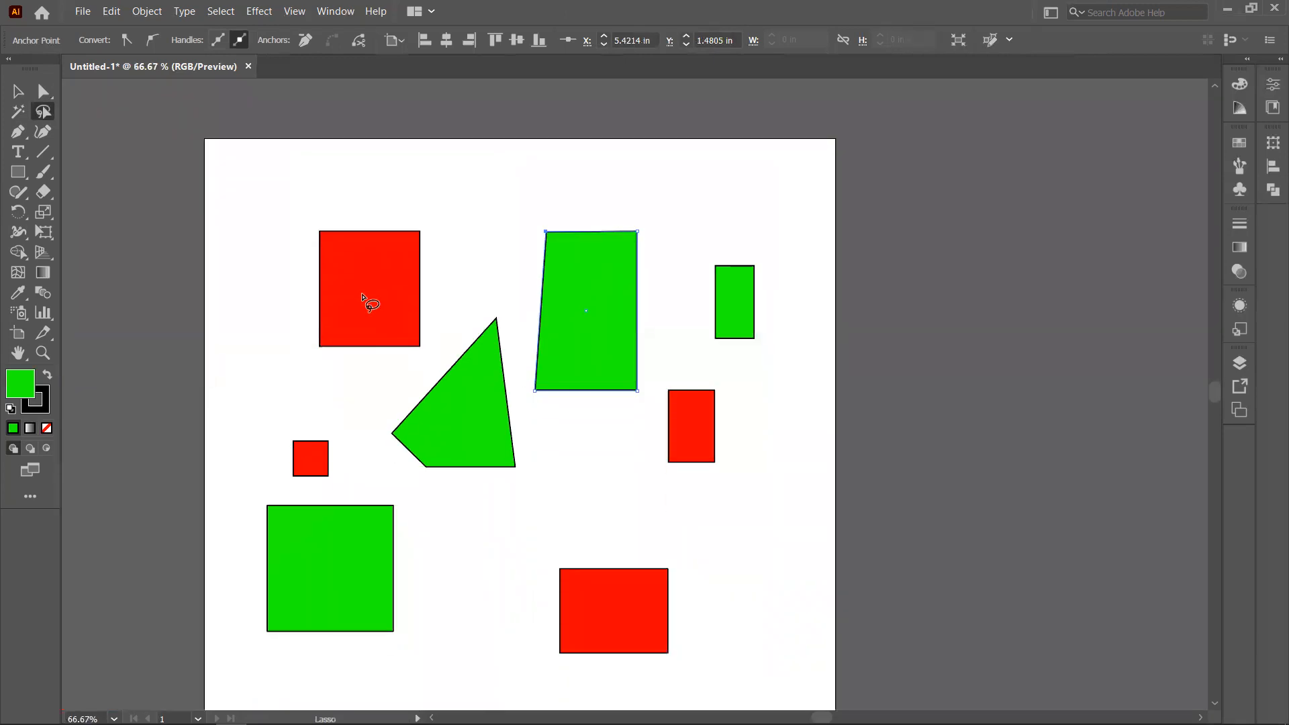
left_click(17, 134)
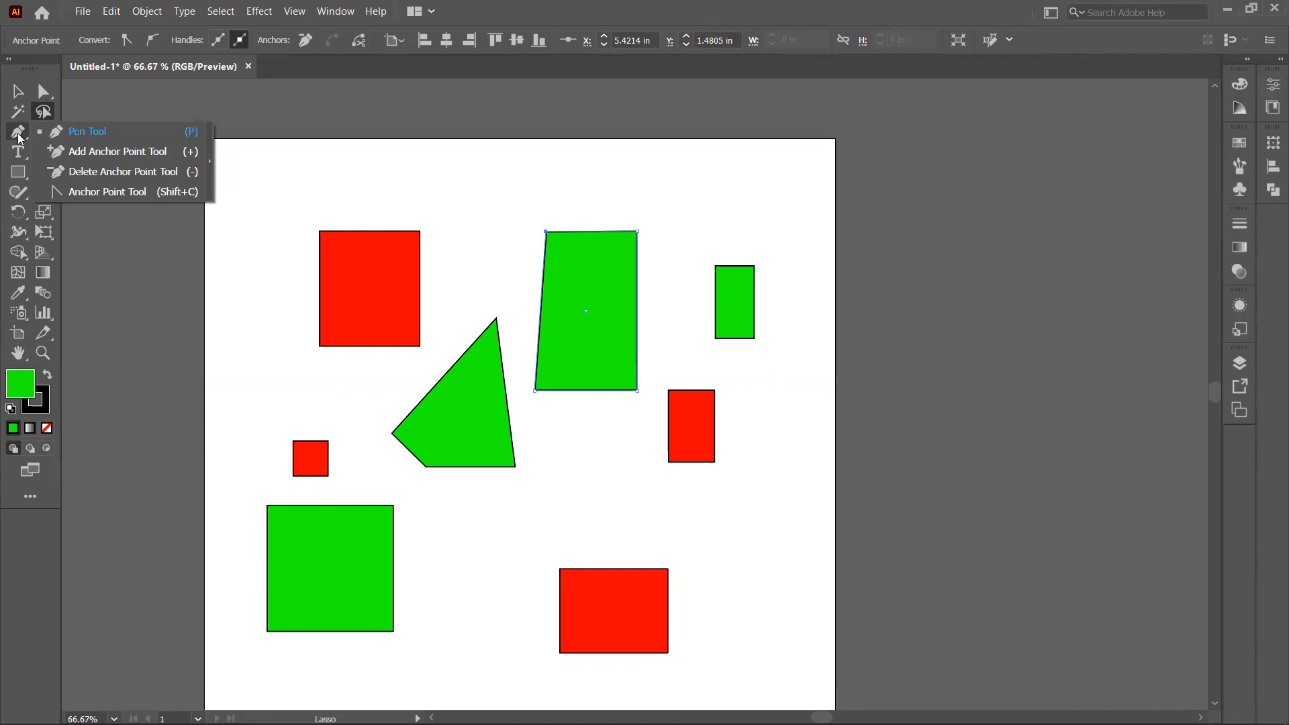
left_click(18, 91)
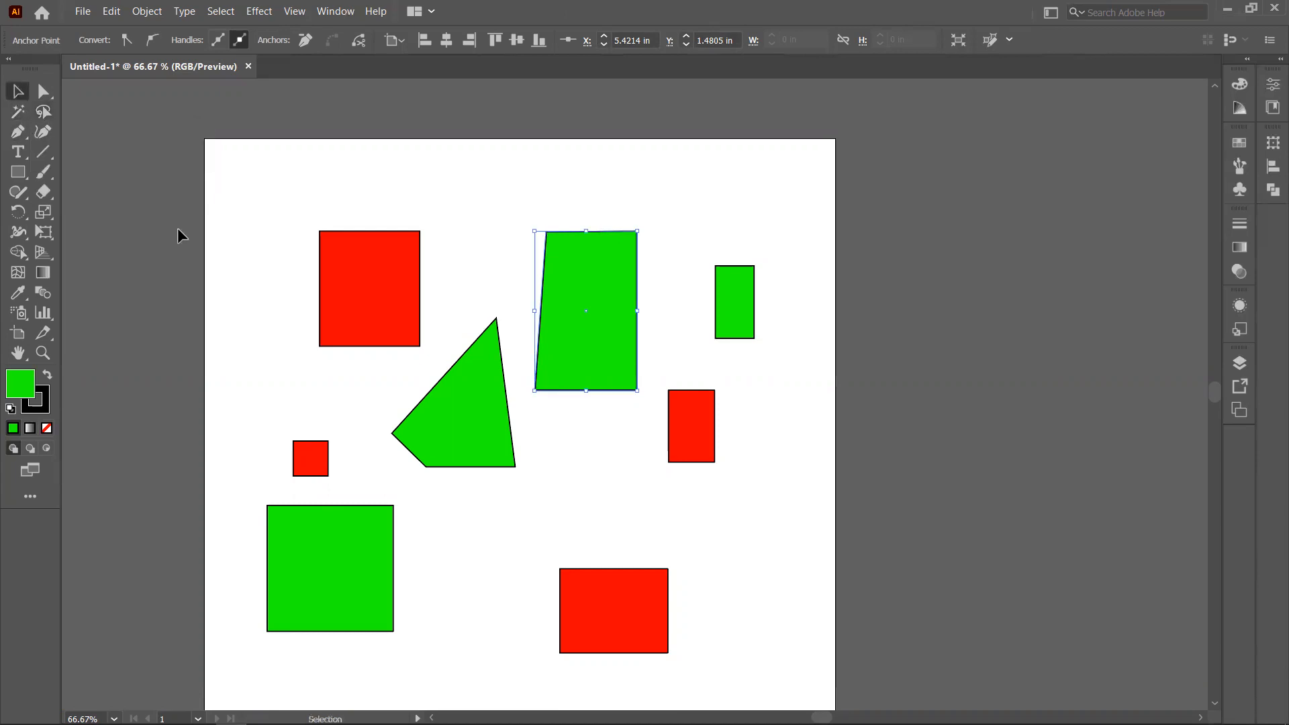
scroll(274, 243, "down", 2)
left_click_drag(244, 156, 702, 679)
scroll(722, 611, "up", 2)
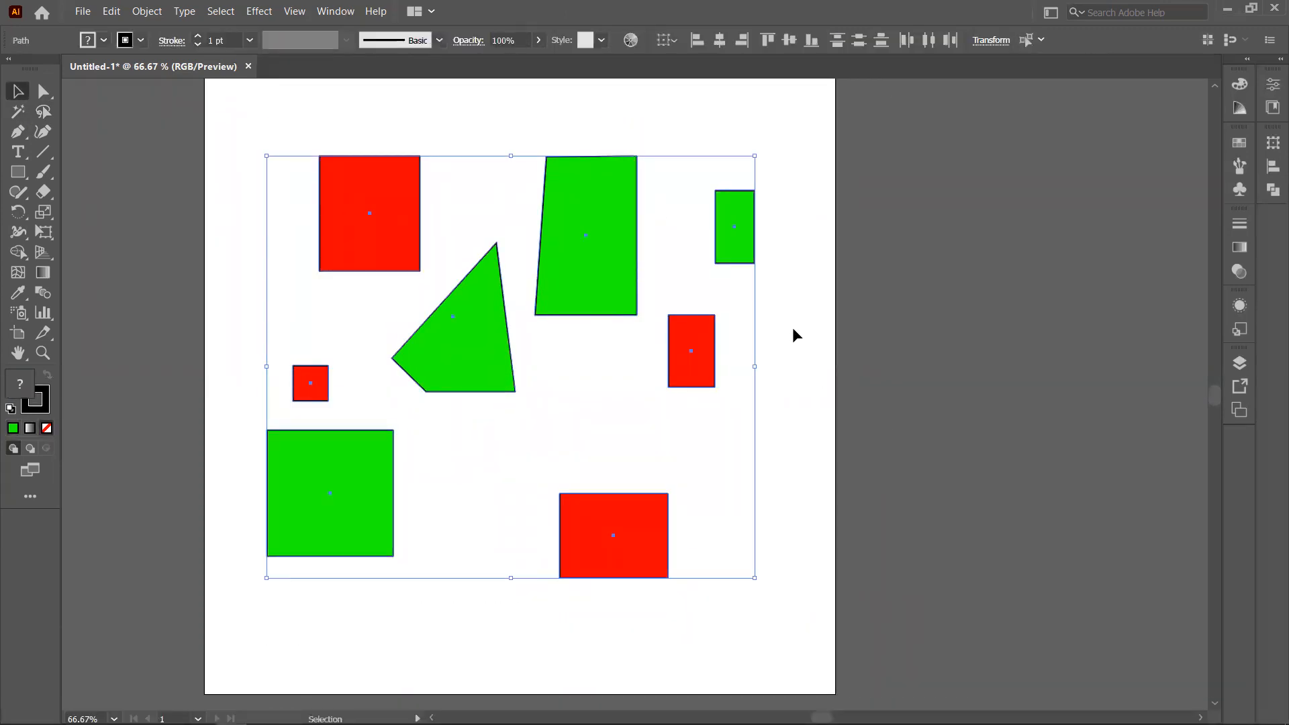
key("Delete")
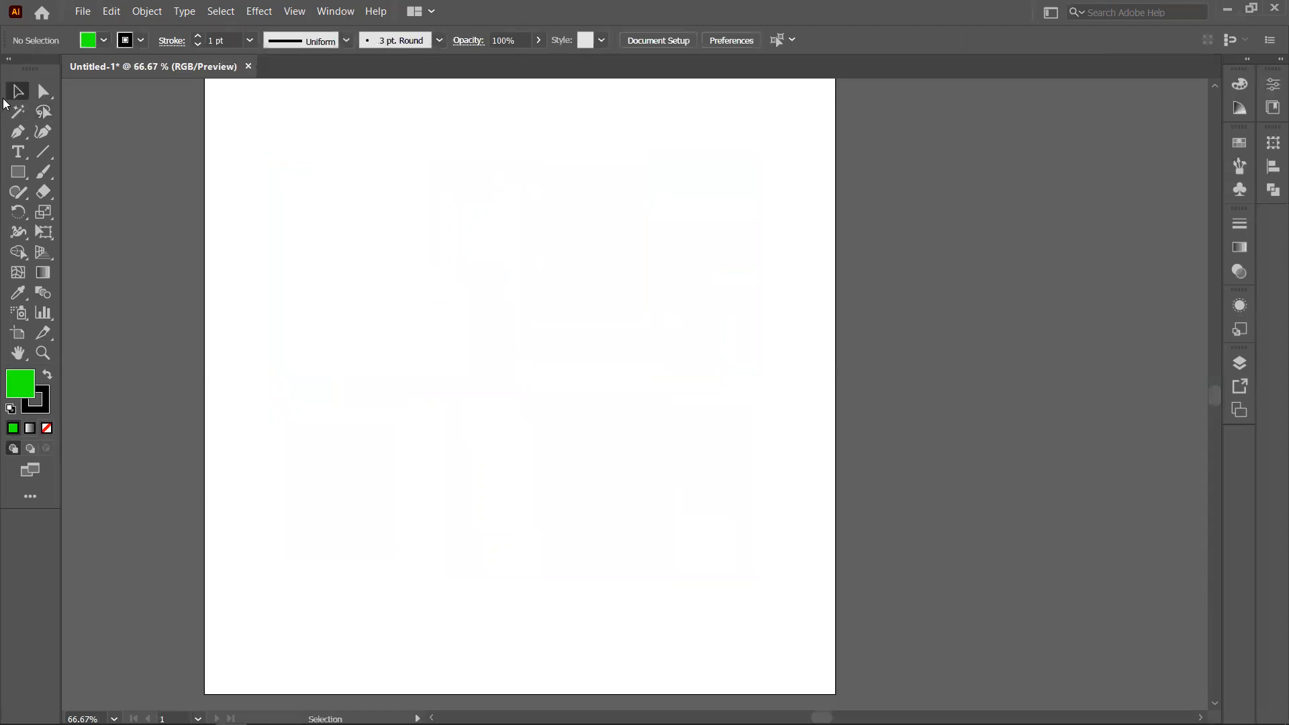
- Use the Pen tool to draw a large closed green polygon in the upper-left part of the artboard, ending at its starting anchor
left_click(18, 133)
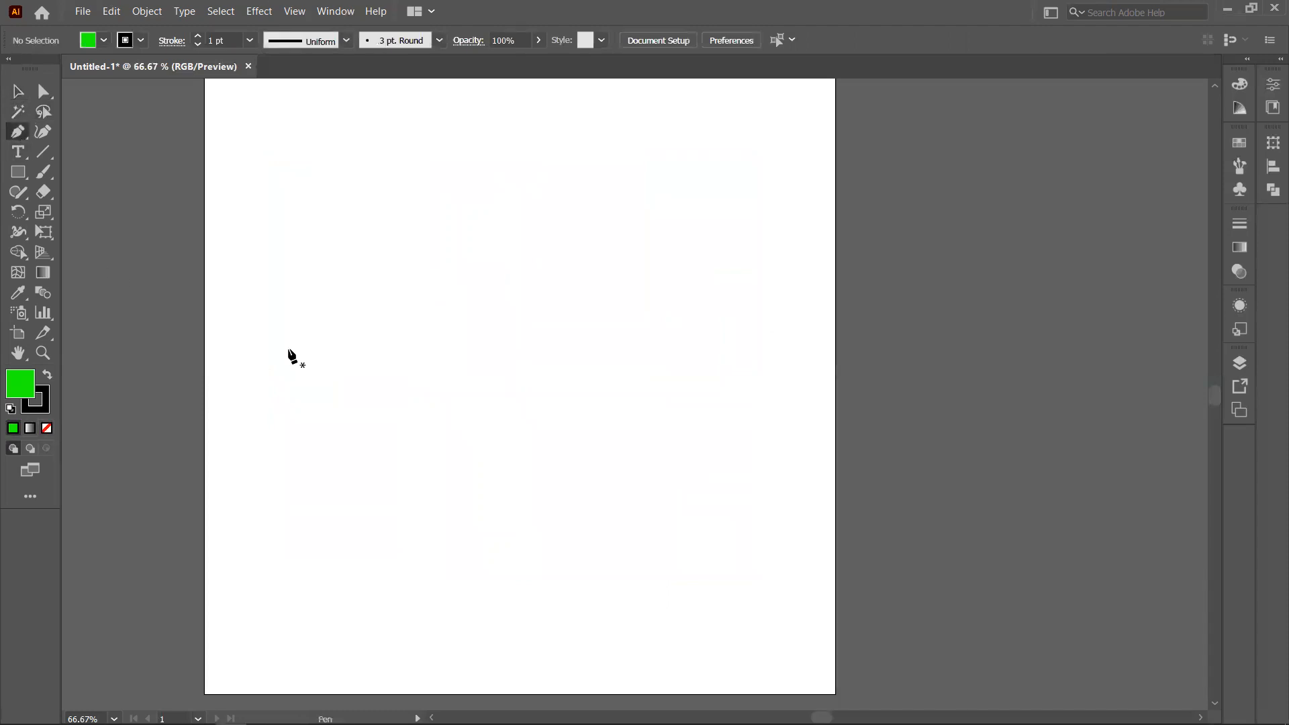
scroll(342, 189, "up", 2)
scroll(342, 215, "down", 1)
left_click(329, 149)
left_click(562, 188)
left_click(632, 390)
left_click(510, 495)
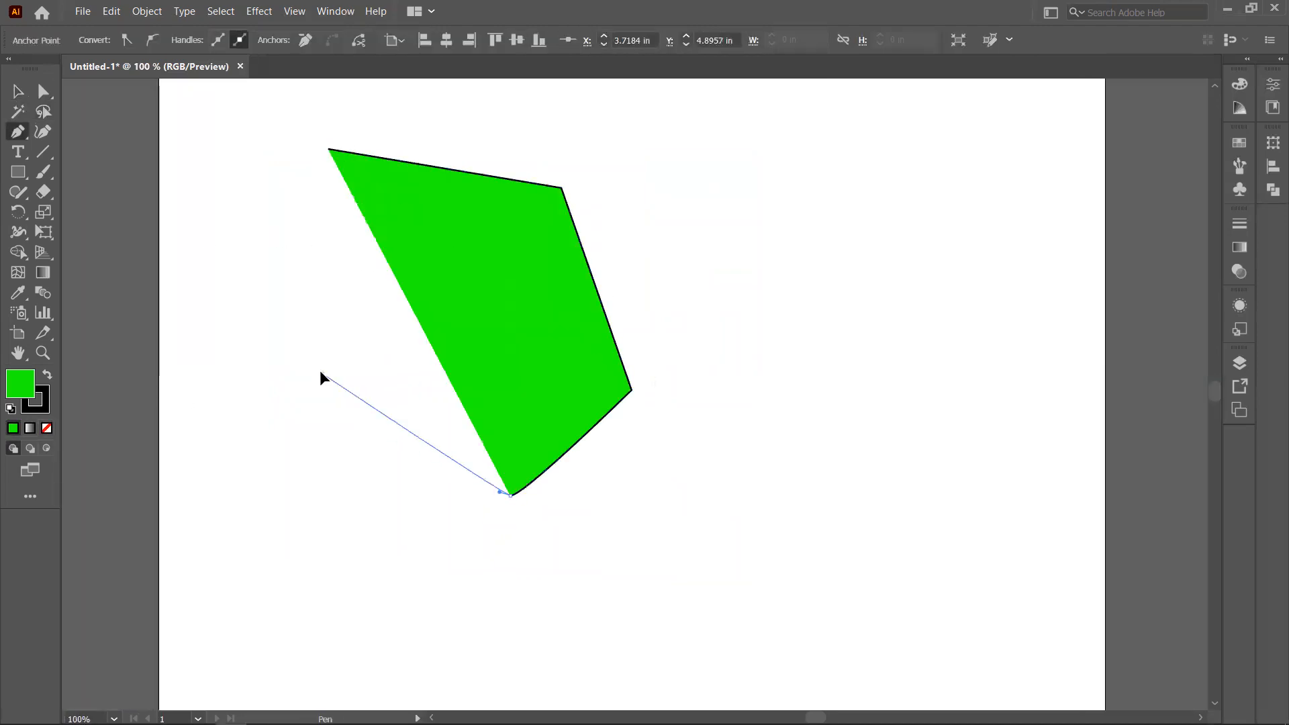
left_click(322, 374)
left_click(262, 263)
left_click_drag(328, 149, 353, 168)
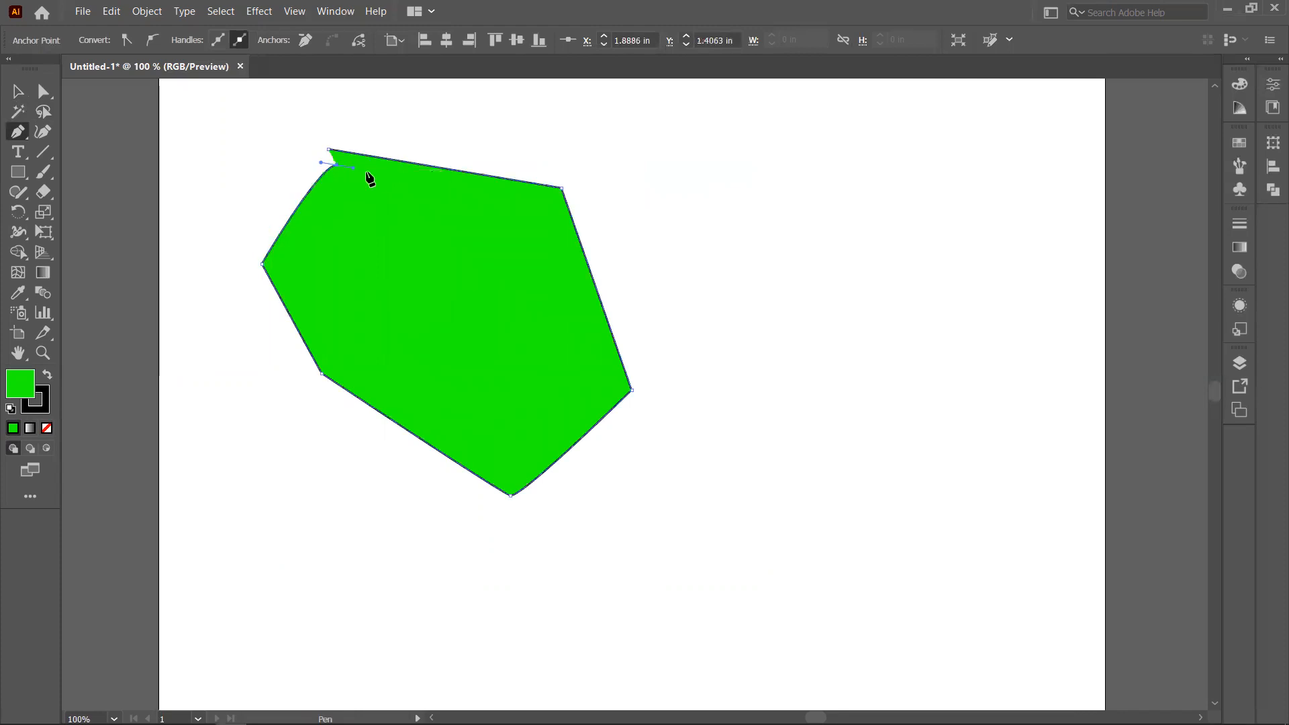
left_click(328, 150)
- Draw a second closed Pen path with nine anchors beside the first polygon, leaving a notch along its upper edge
left_click(692, 186)
left_click(897, 195)
left_click(924, 317)
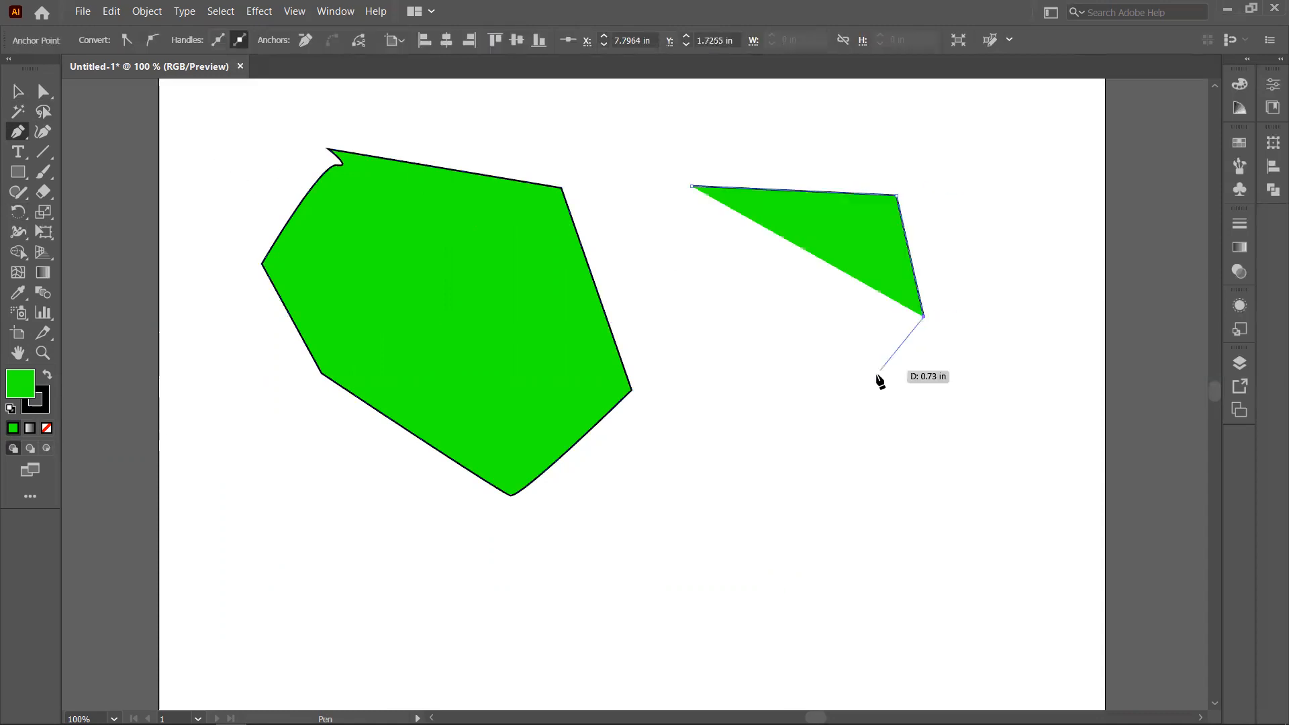
left_click(876, 376)
left_click(745, 437)
left_click(681, 308)
left_click(647, 185)
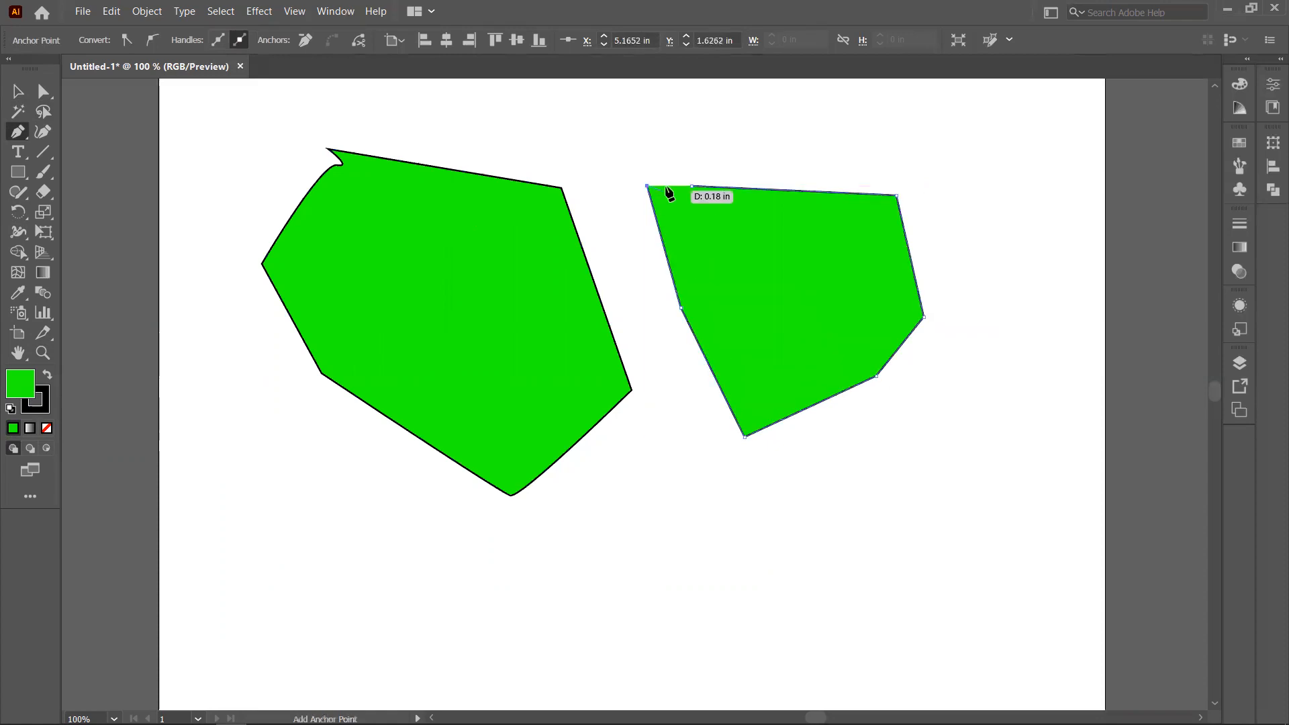
left_click(679, 155)
left_click(819, 128)
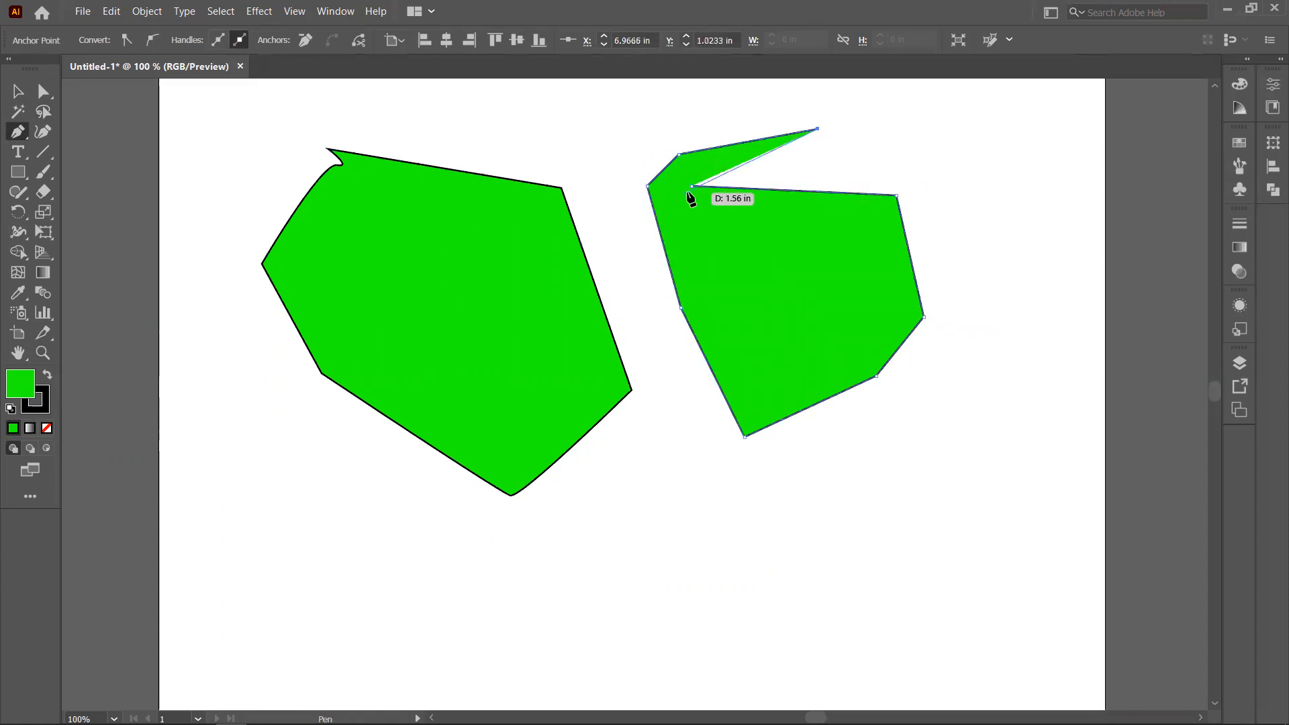
left_click(693, 188)
- Draw a closed four-sided shape with the Pen tool below the two polygons
scroll(537, 437, "down", 3)
scroll(591, 423, "up", 3)
scroll(614, 423, "down", 3)
left_click(641, 363)
left_click(962, 444)
left_click(745, 649)
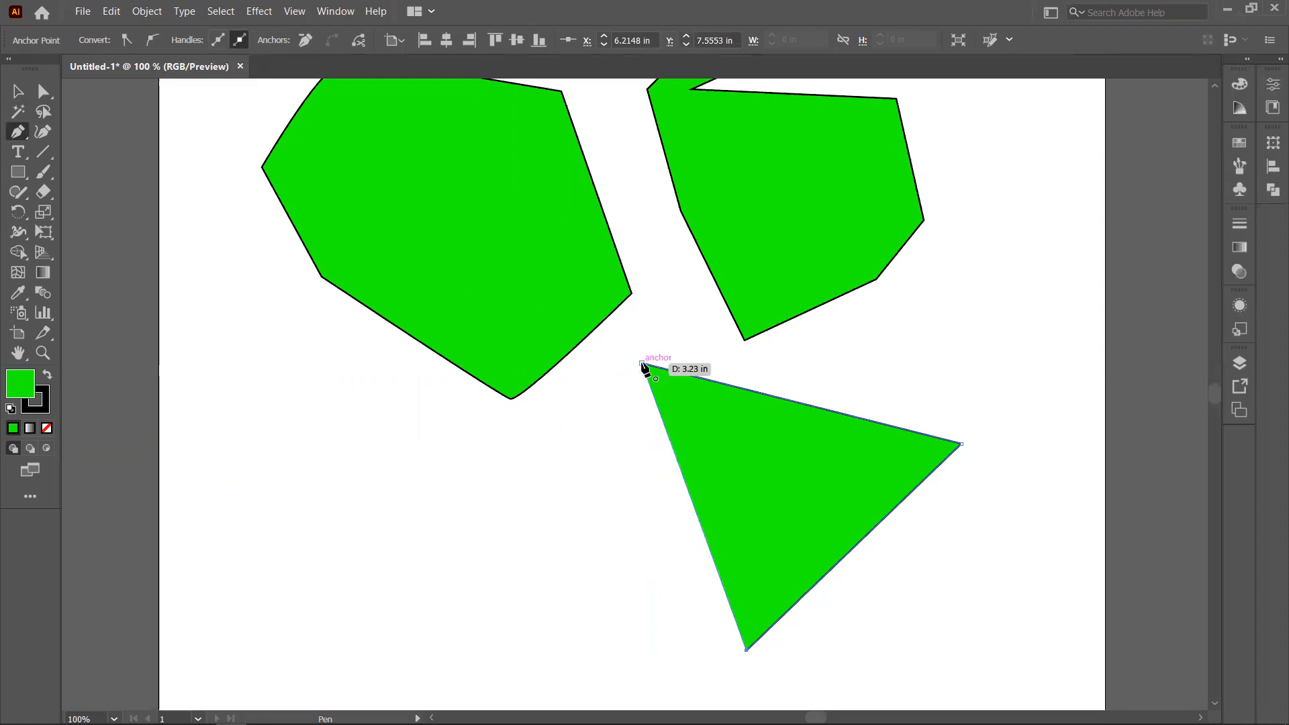
left_click(510, 515)
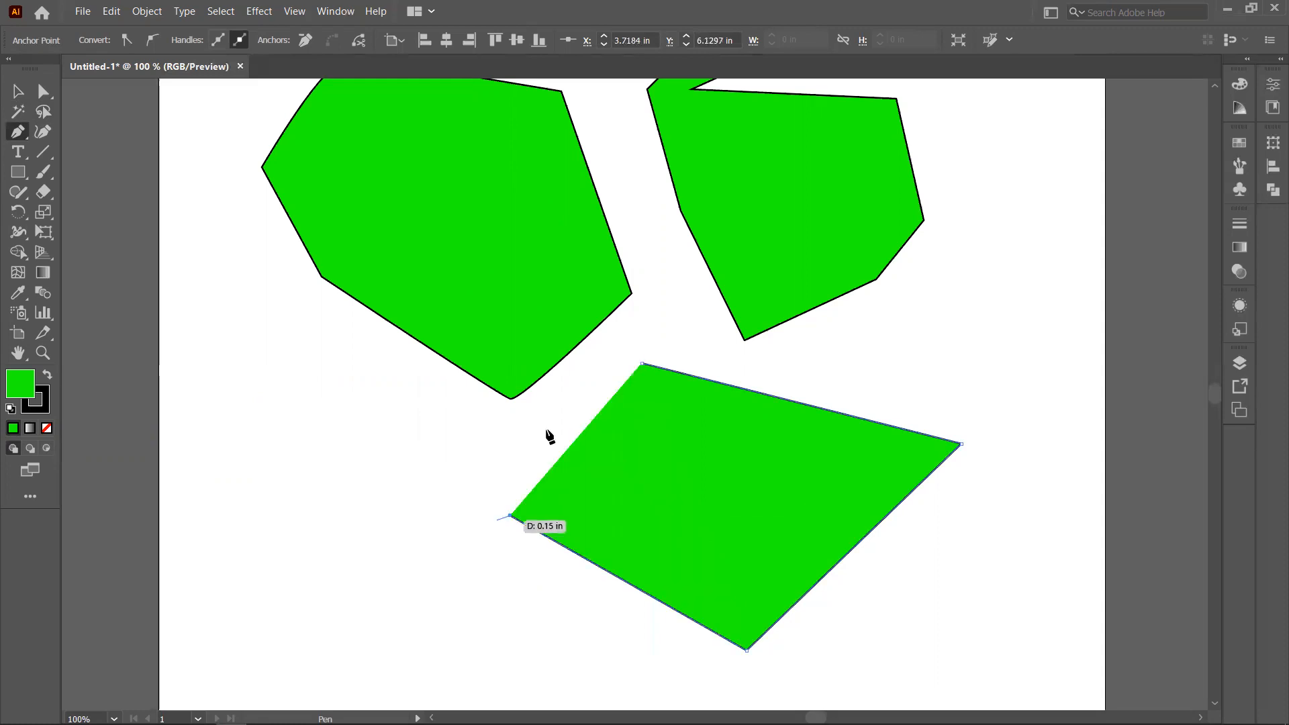
left_click(642, 363)
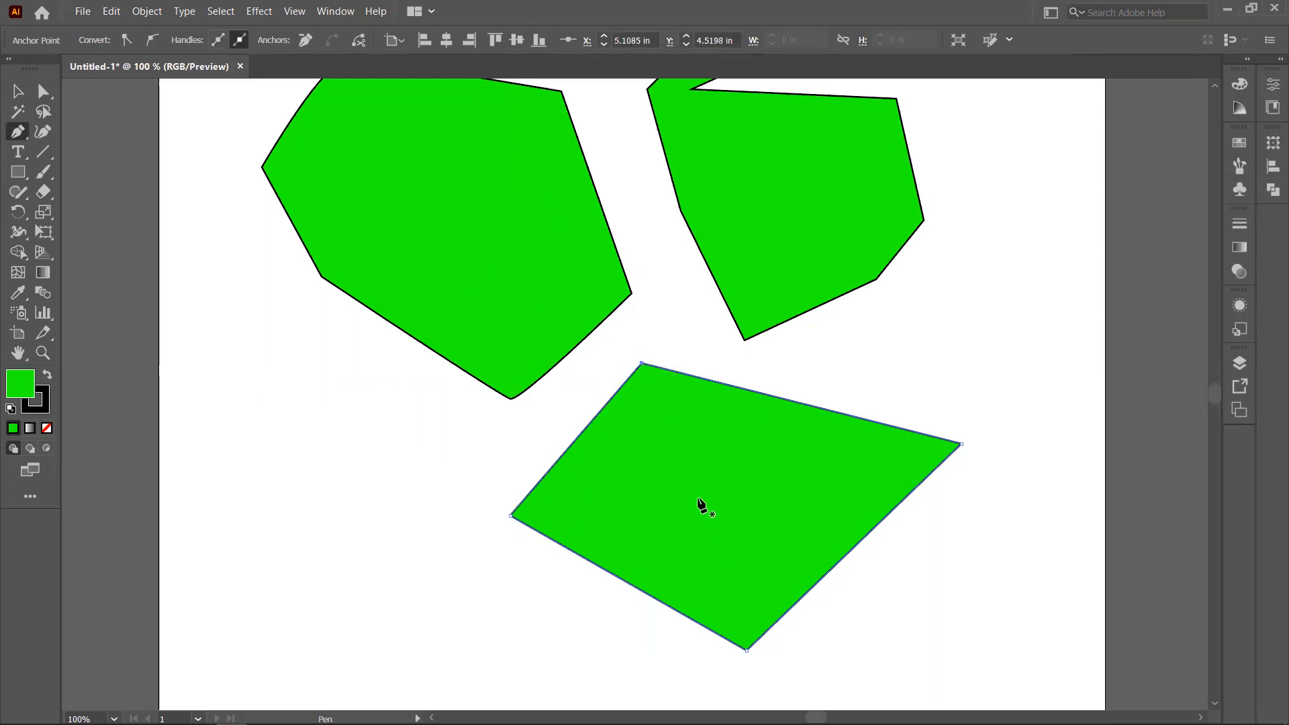
- Select all three Pen-drawn polygons with the Selection tool and delete them
left_click(18, 91)
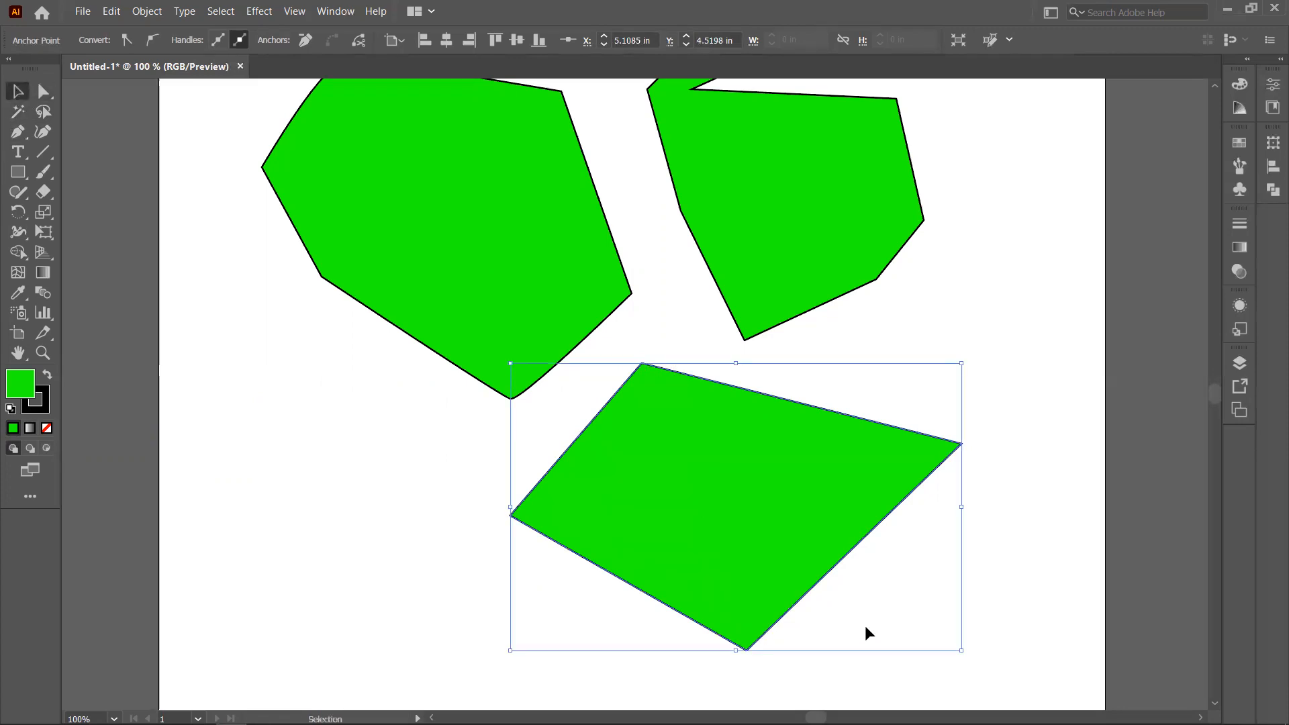
left_click_drag(1038, 630, 375, 155)
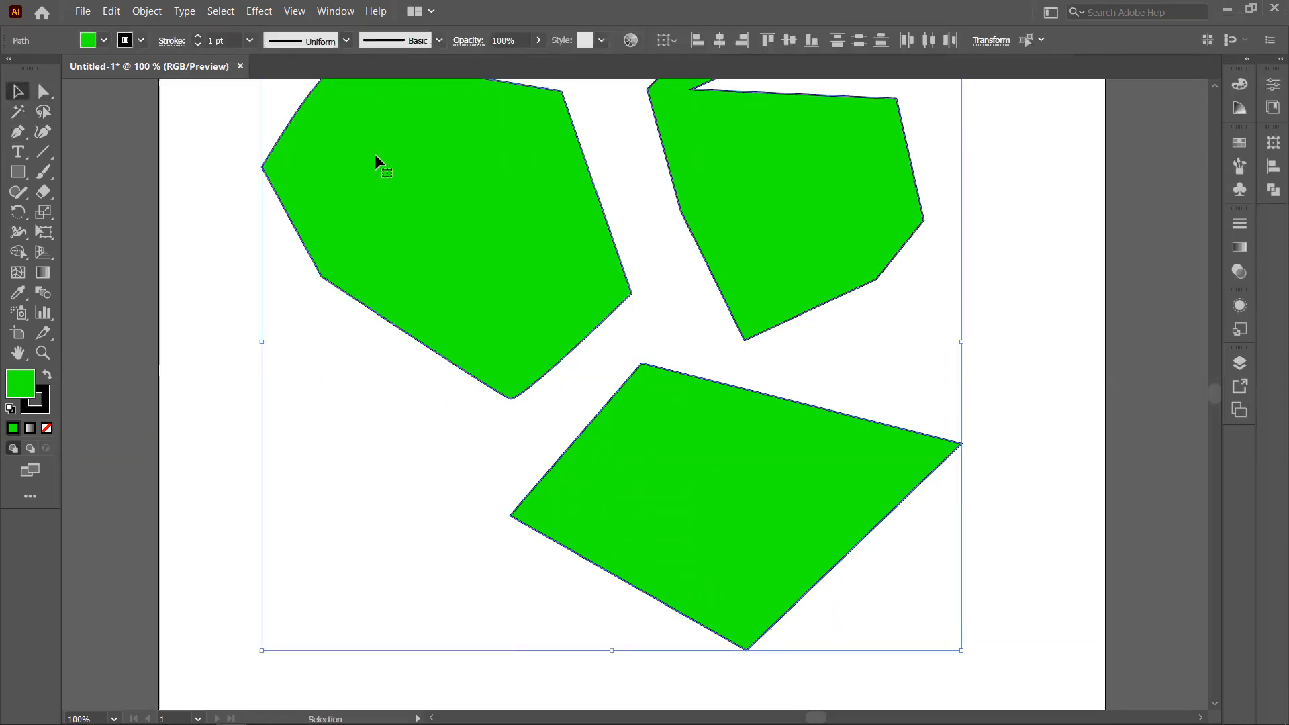
key("Delete")
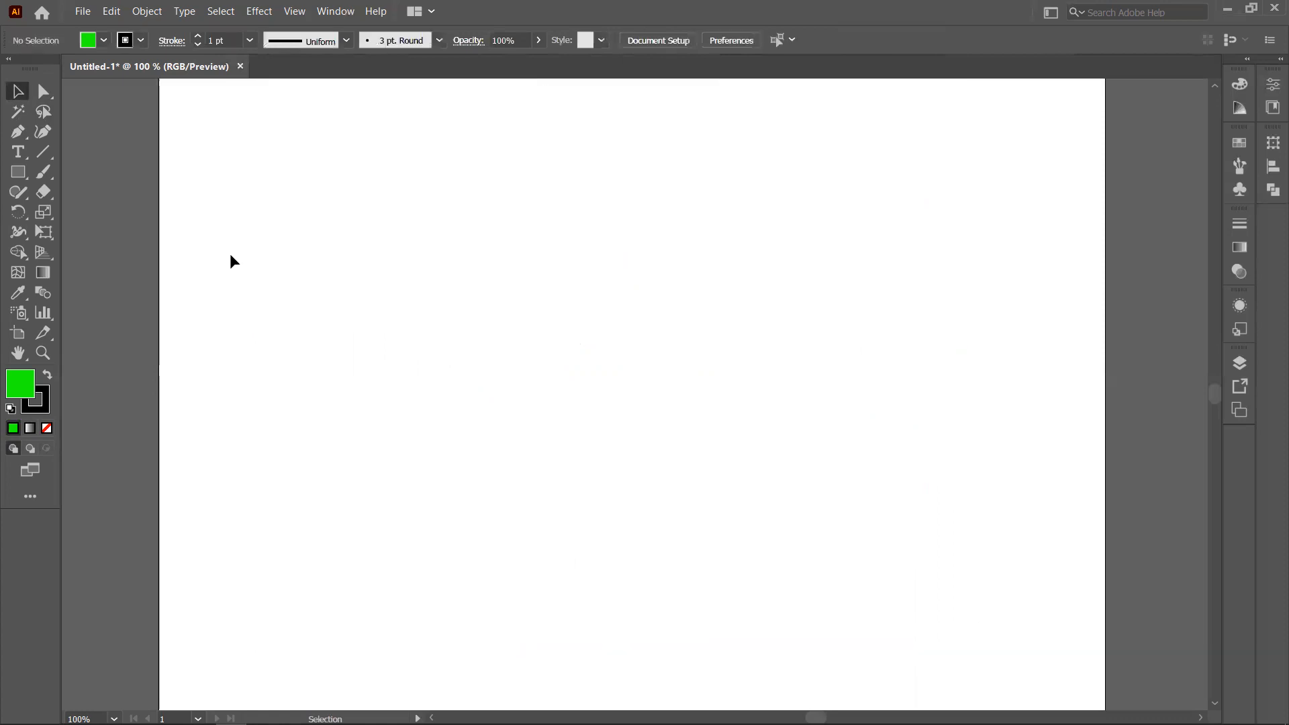
- Draw a closed rounded shape from three anchors with the Pen tool, pulling out direction handles on the second and third anchors
left_click(19, 131)
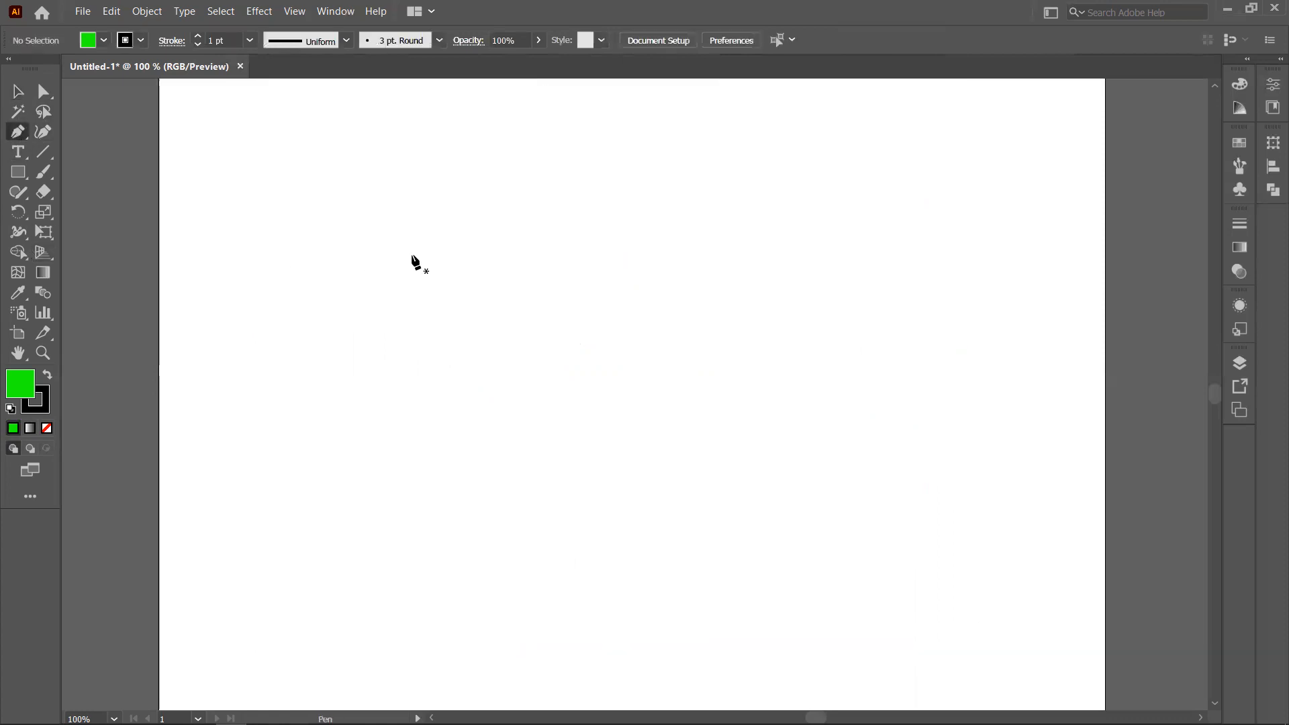
left_click(395, 176)
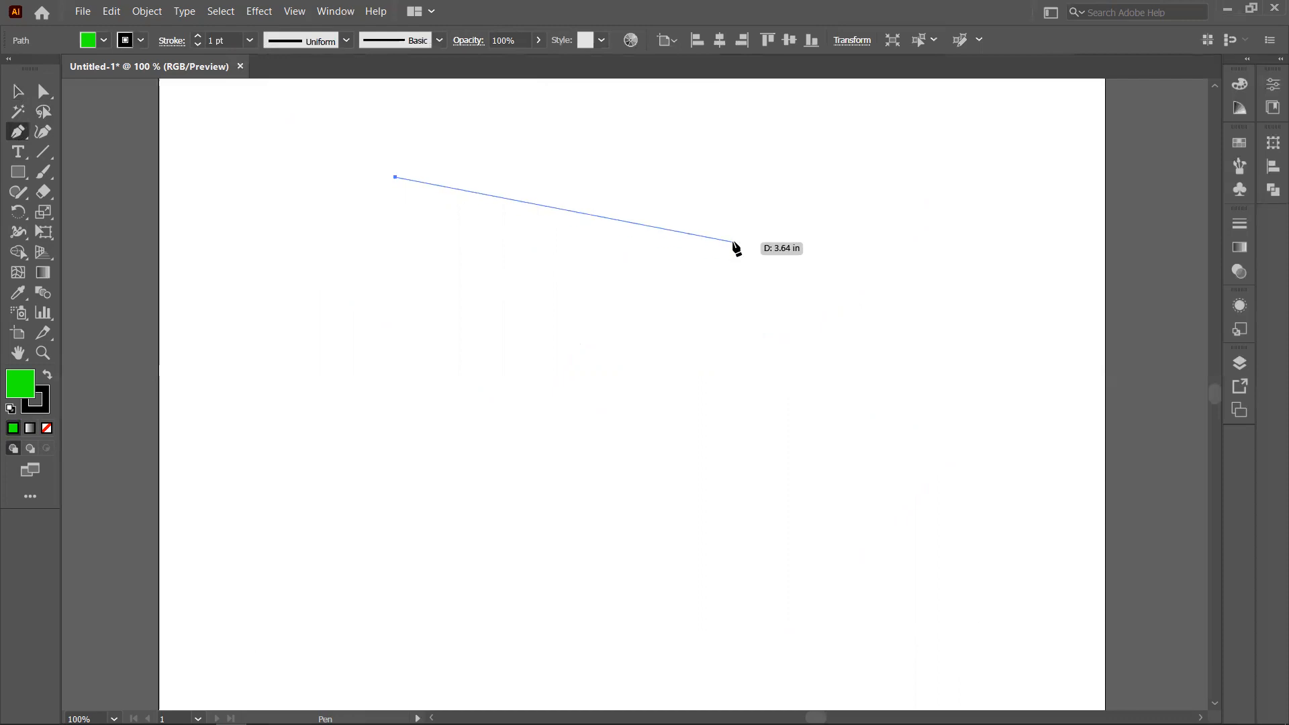
left_click_drag(734, 242, 911, 501)
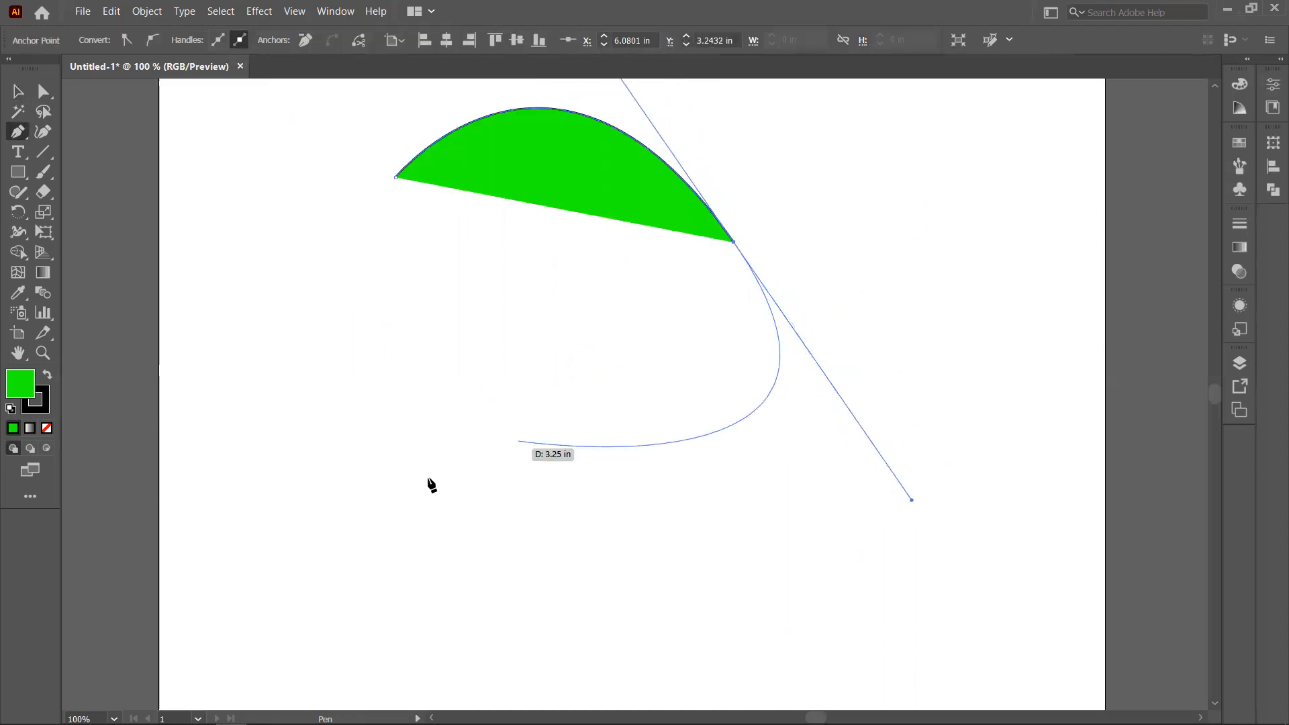
left_click_drag(383, 397, 226, 195)
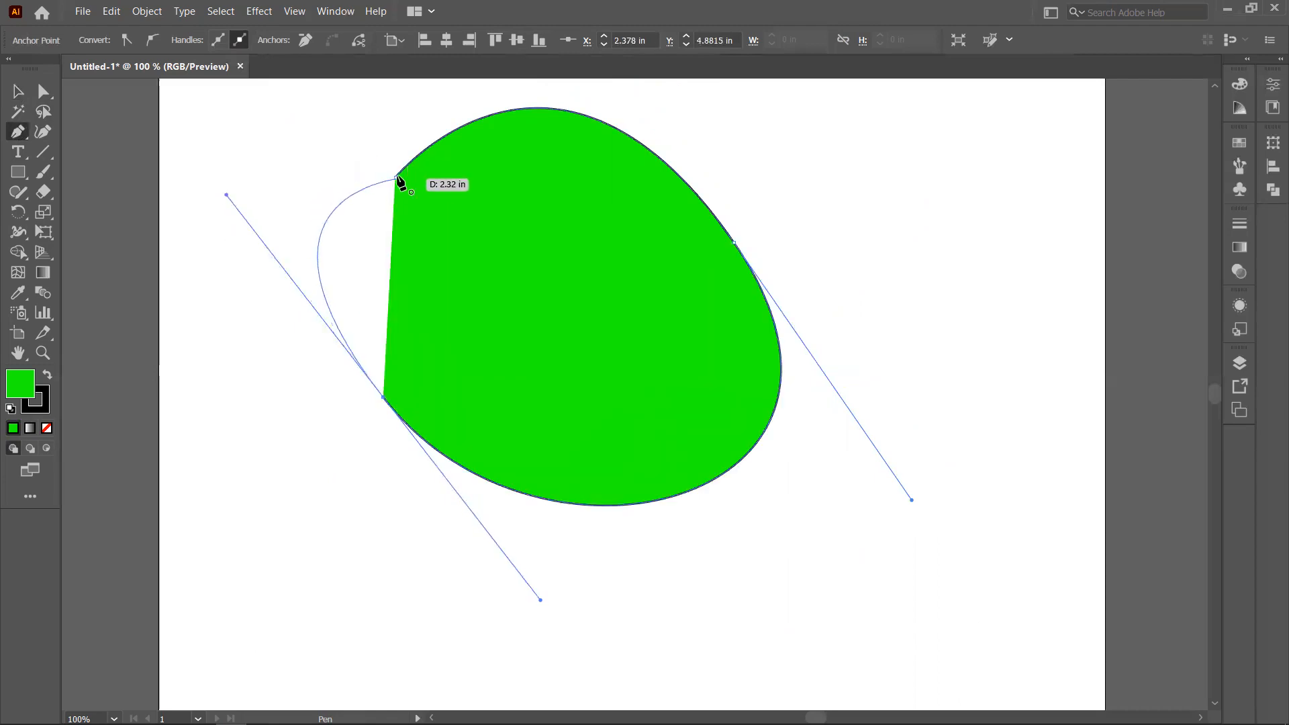
left_click(397, 178)
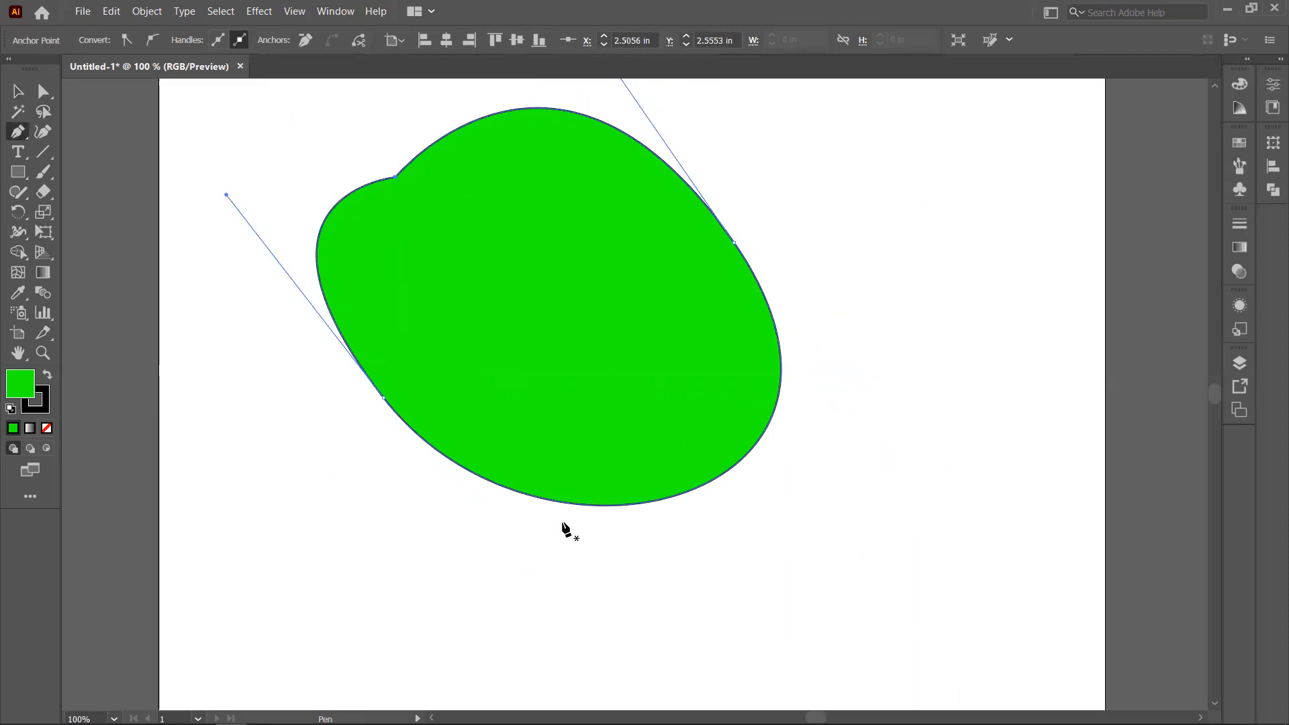
- Select the rounded Pen shape with the Selection tool and delete it
left_click(18, 91)
left_click_drag(266, 160, 761, 524)
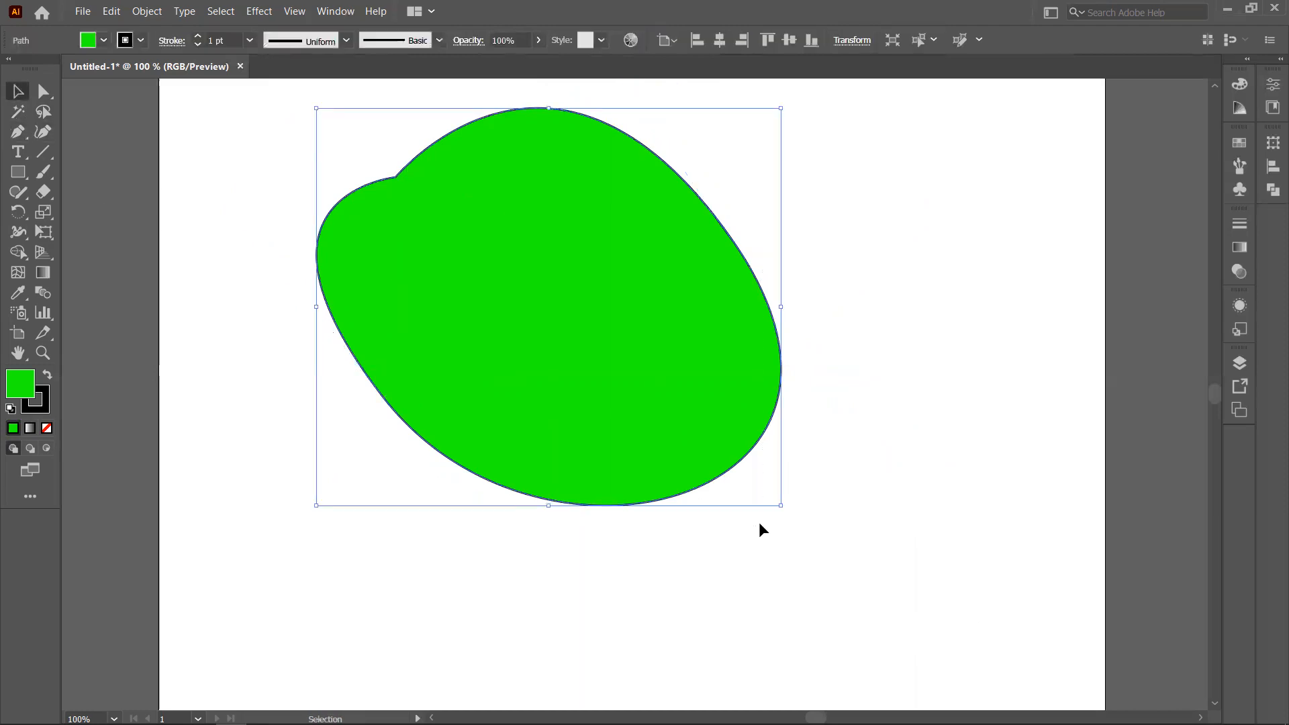
key("Delete")
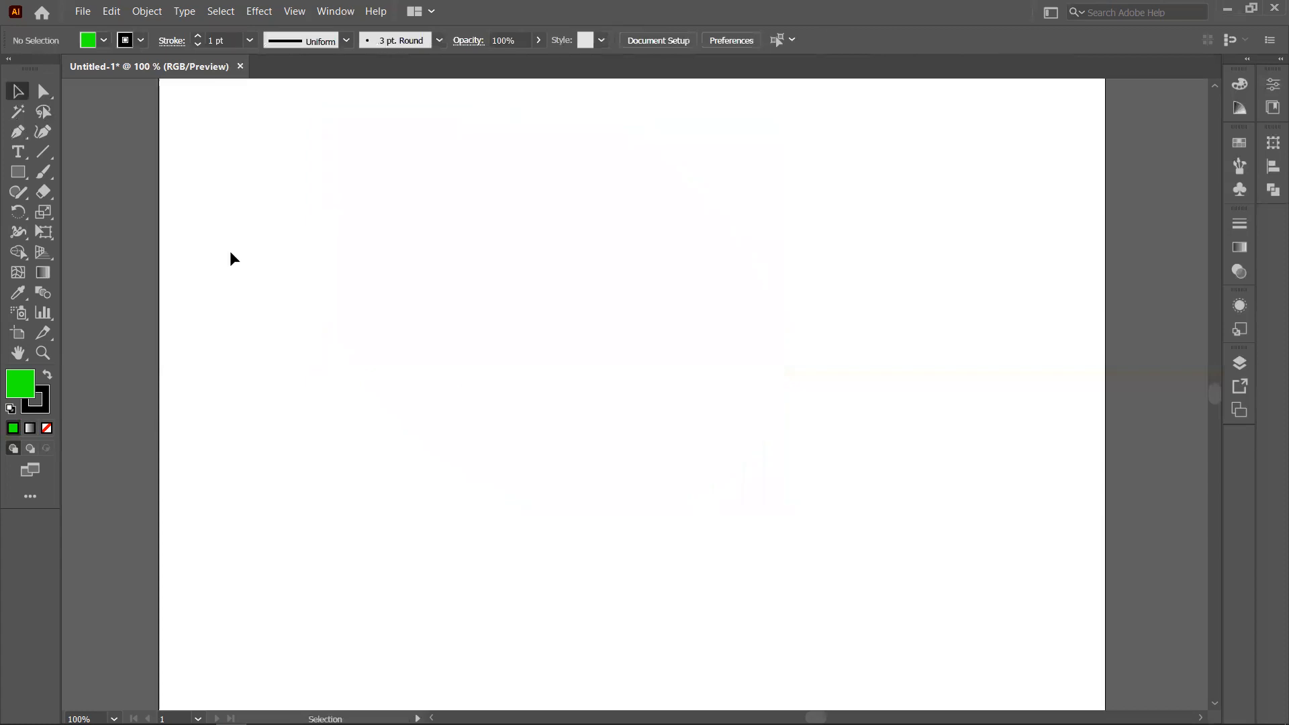
- Start a Pen path with one curved segment between two anchors and remove the second anchor's outgoing direction handle
left_click(19, 133)
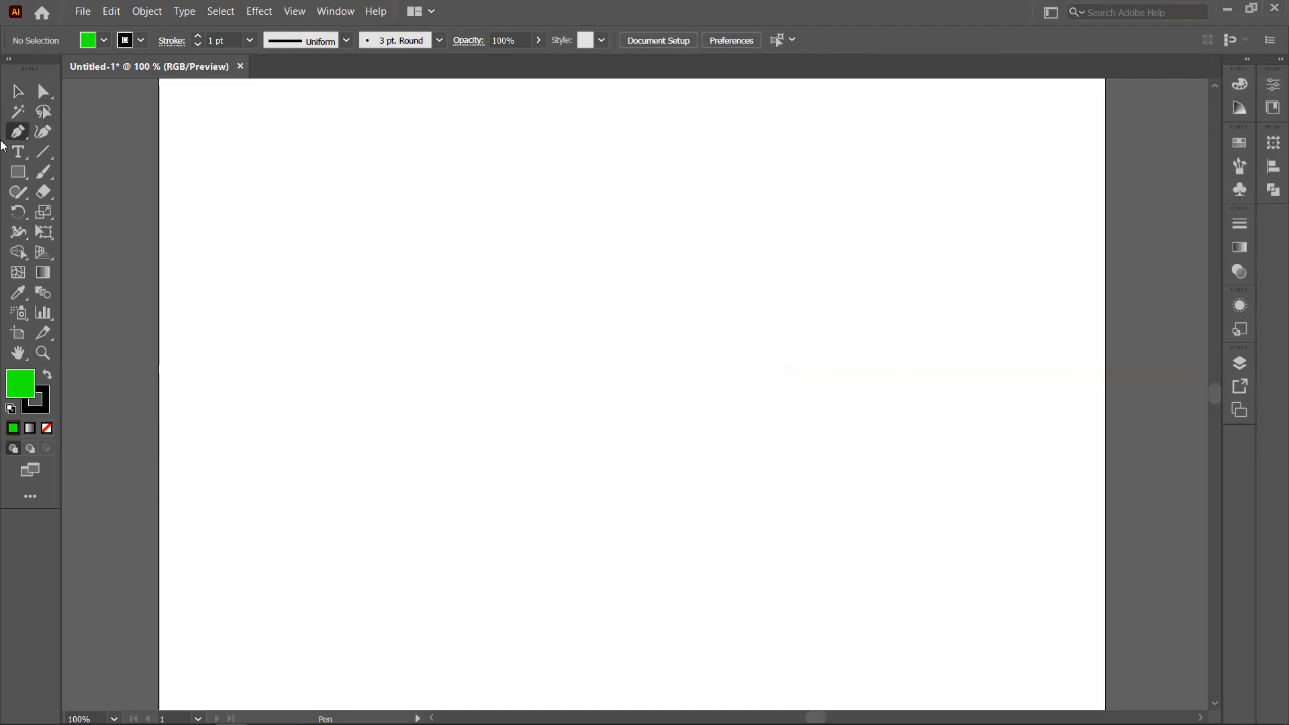
left_click(423, 189)
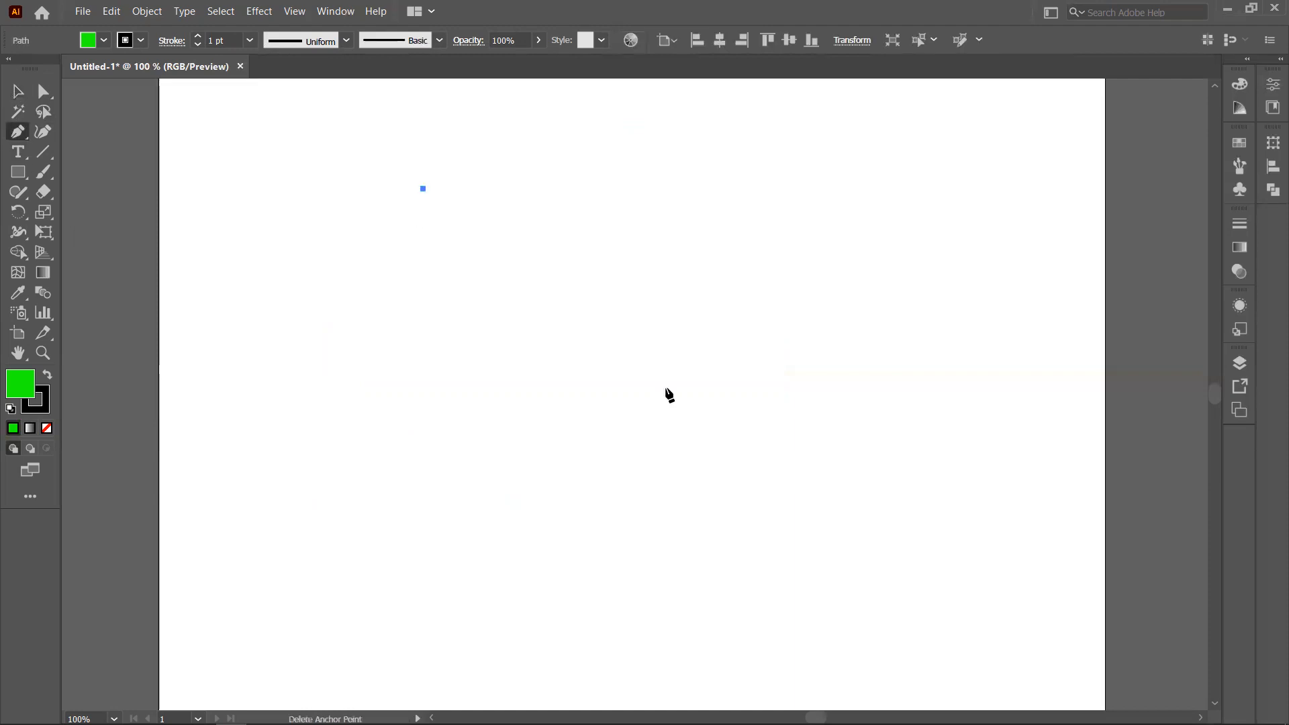
left_click_drag(679, 282, 730, 507)
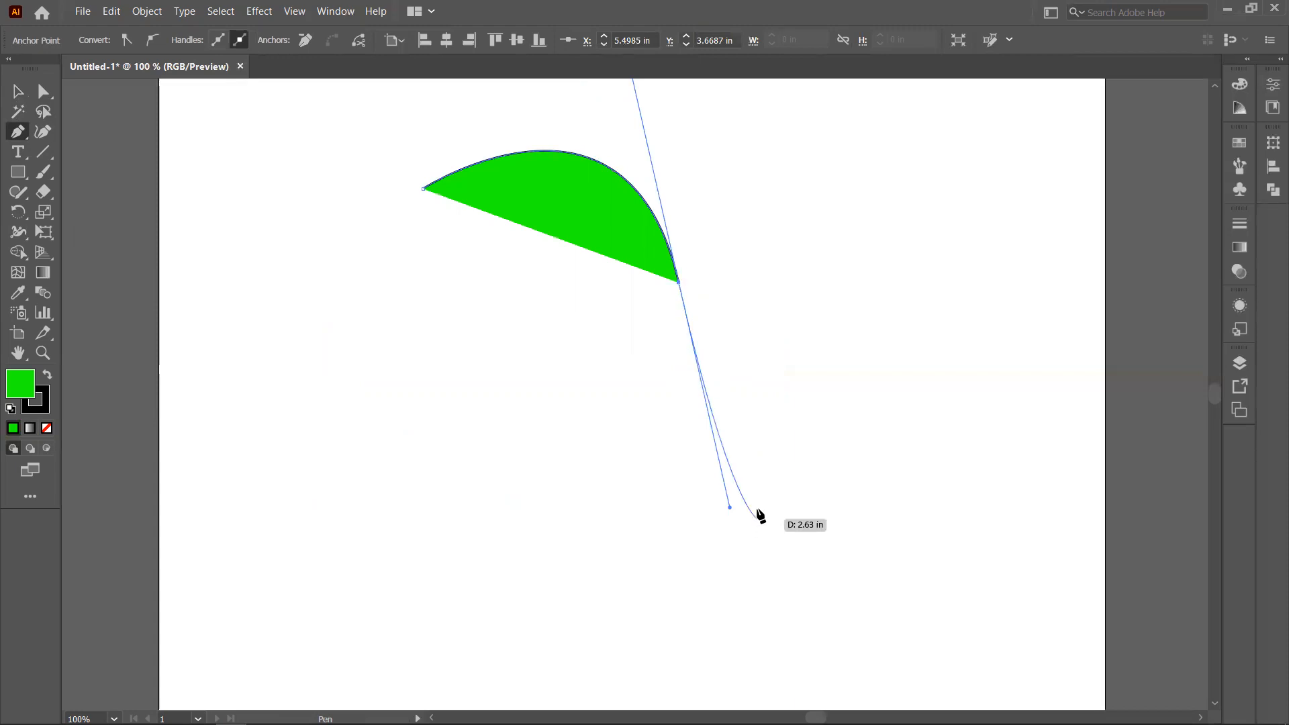
key("alt")
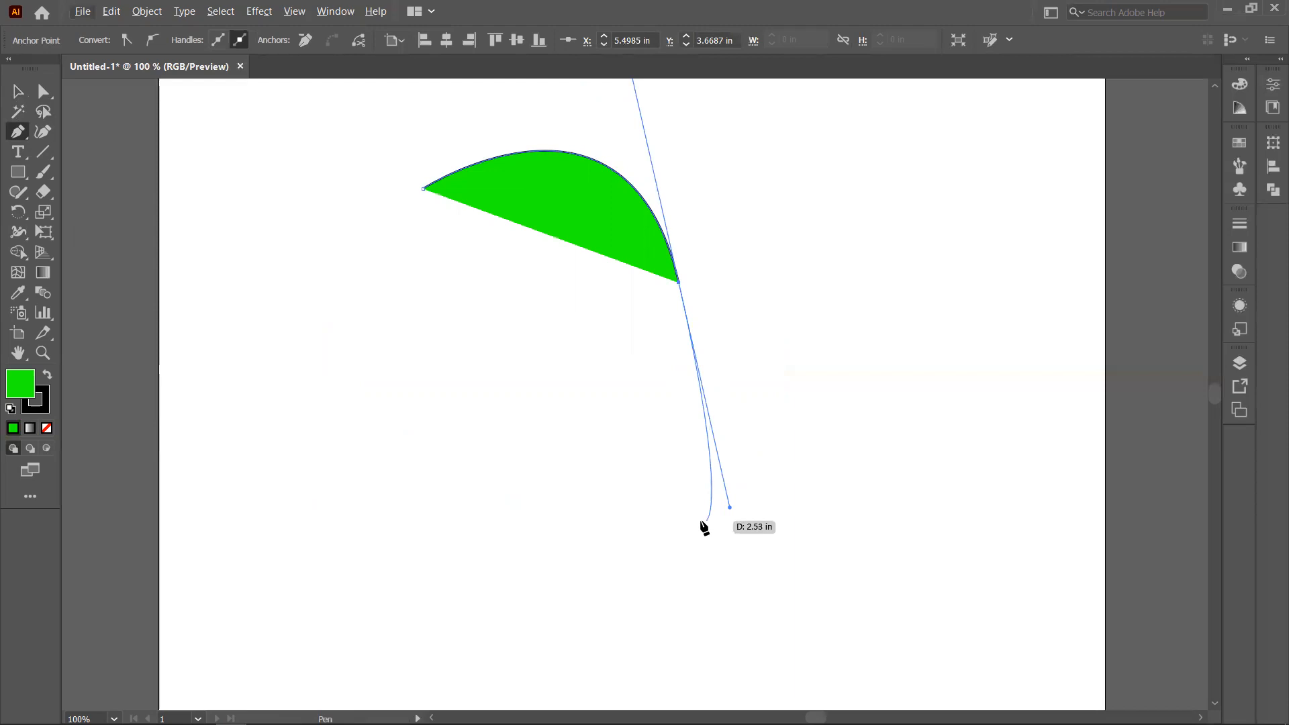
key("alt")
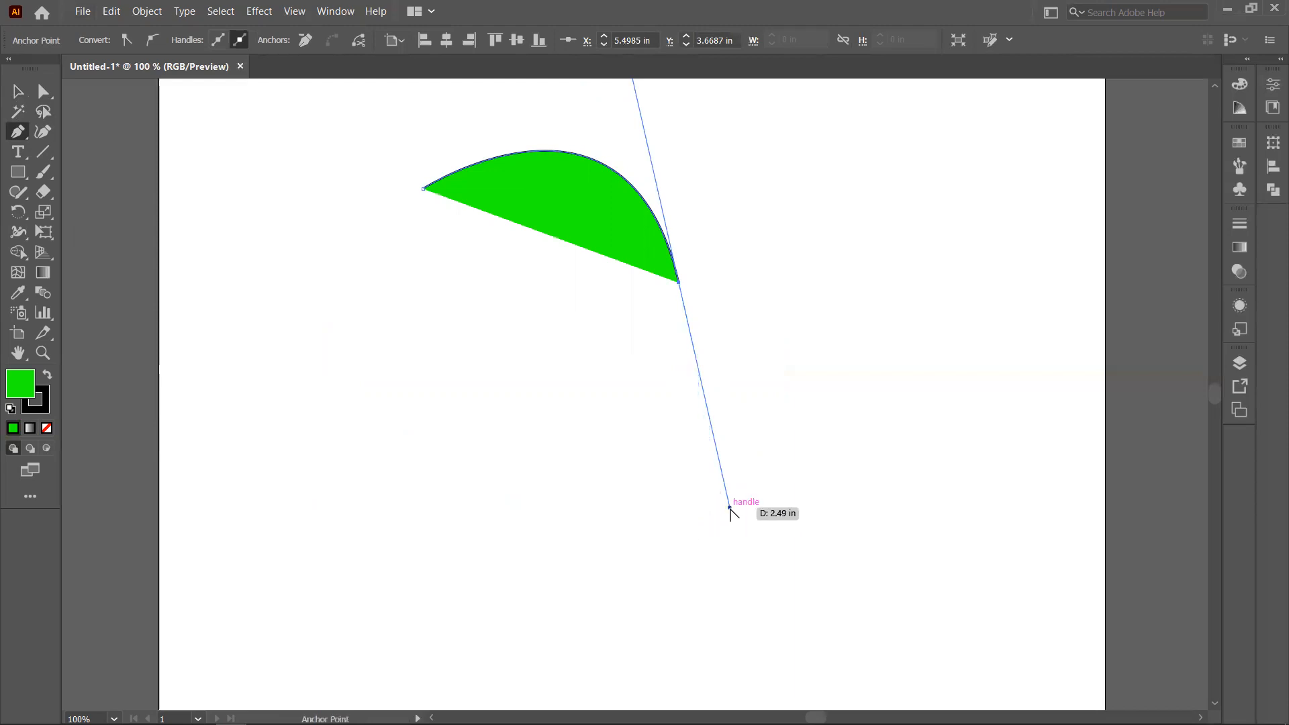
left_click_drag(730, 508, 694, 309)
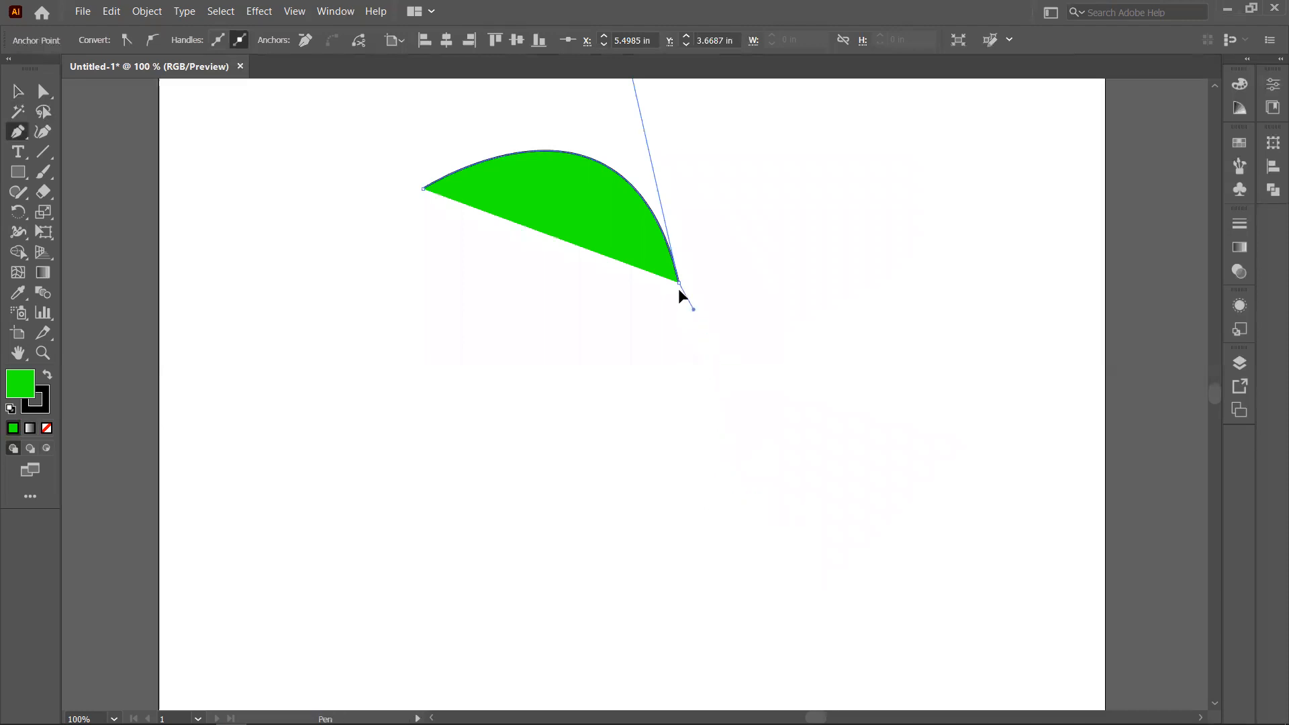
left_click(678, 282)
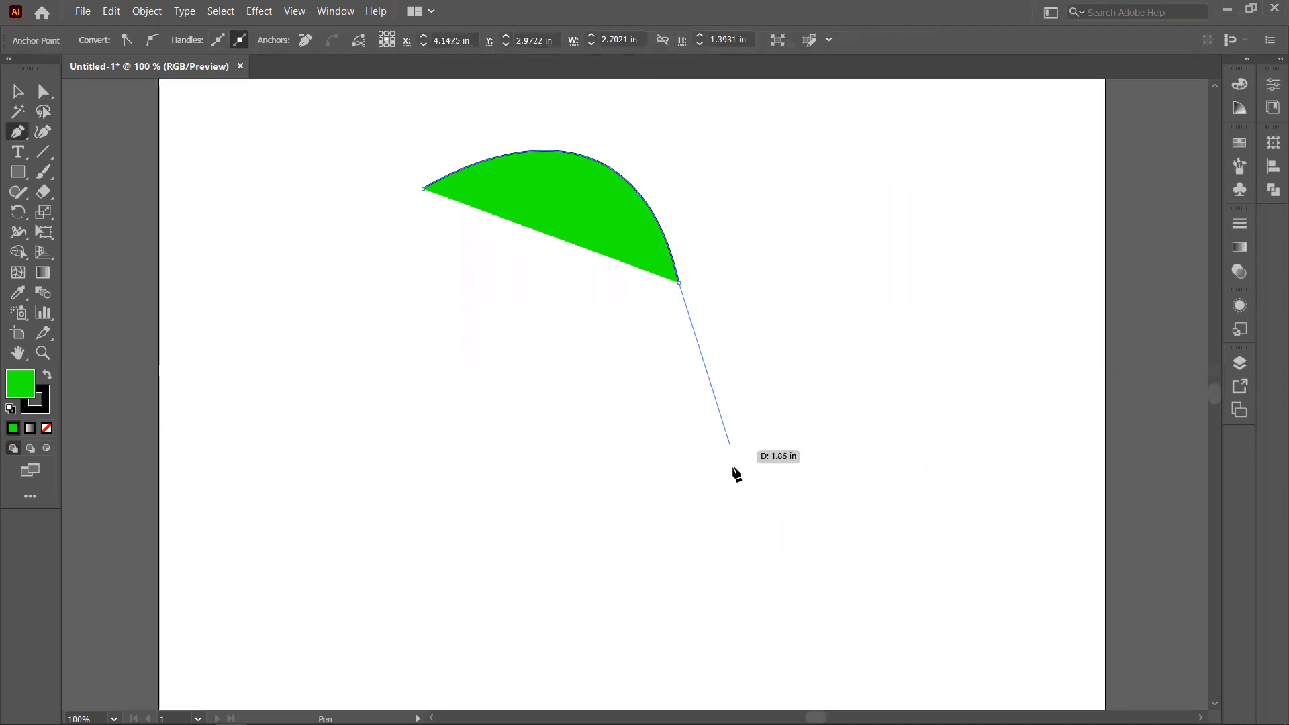
- Continue the path through three more curved anchors, removing each outgoing handle, and close it with a curve at the first anchor
left_click_drag(762, 440, 661, 613)
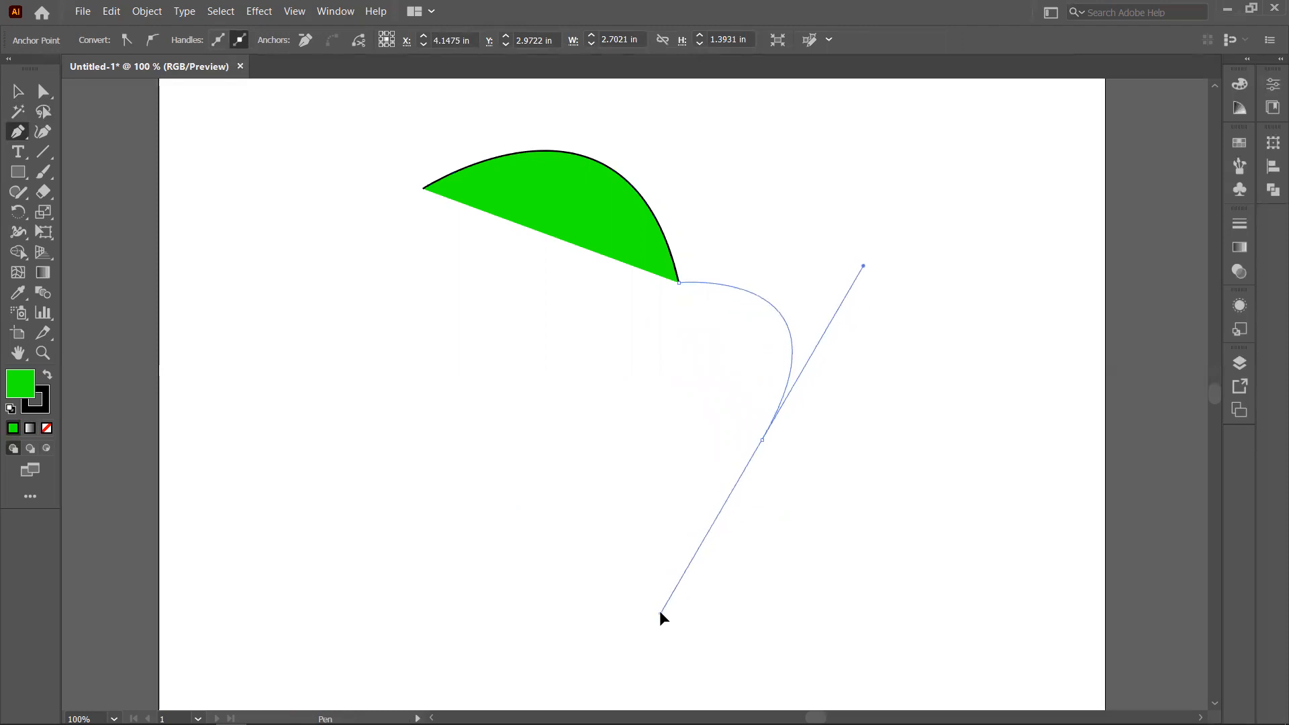
left_click(762, 440)
left_click_drag(476, 487, 224, 228)
left_click(476, 486)
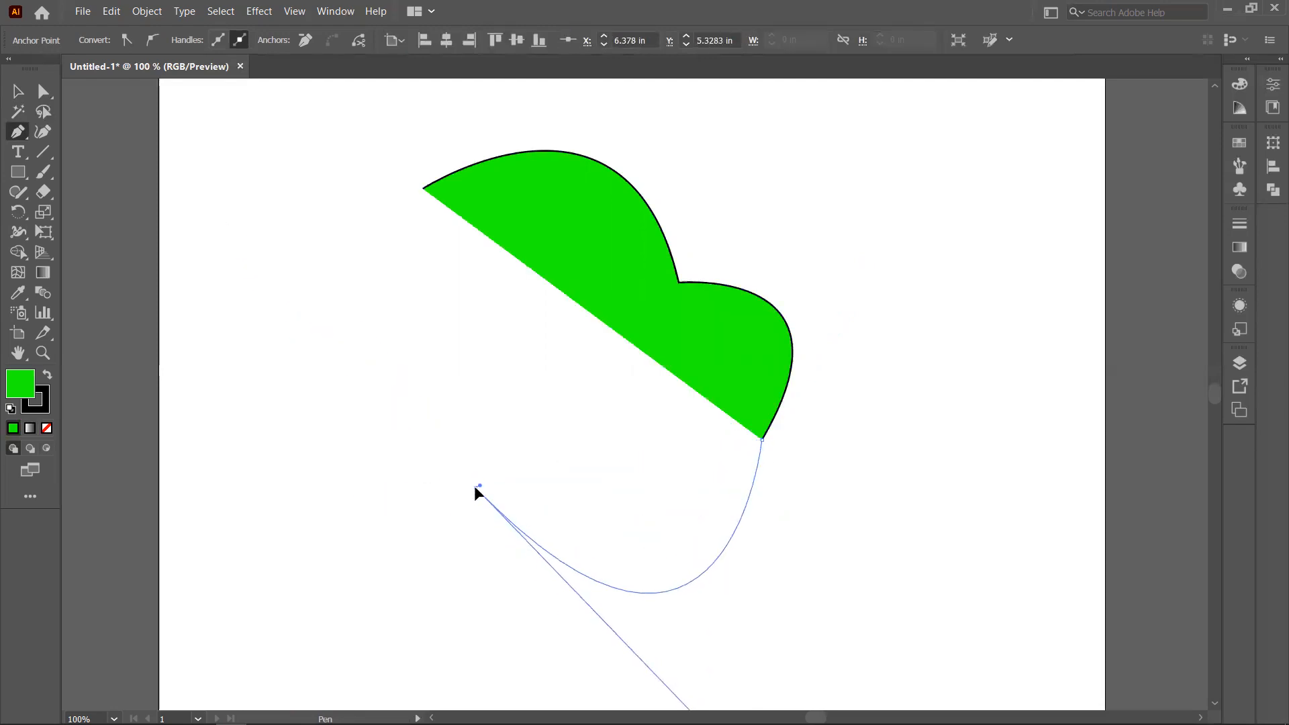
left_click_drag(248, 343, 268, 270)
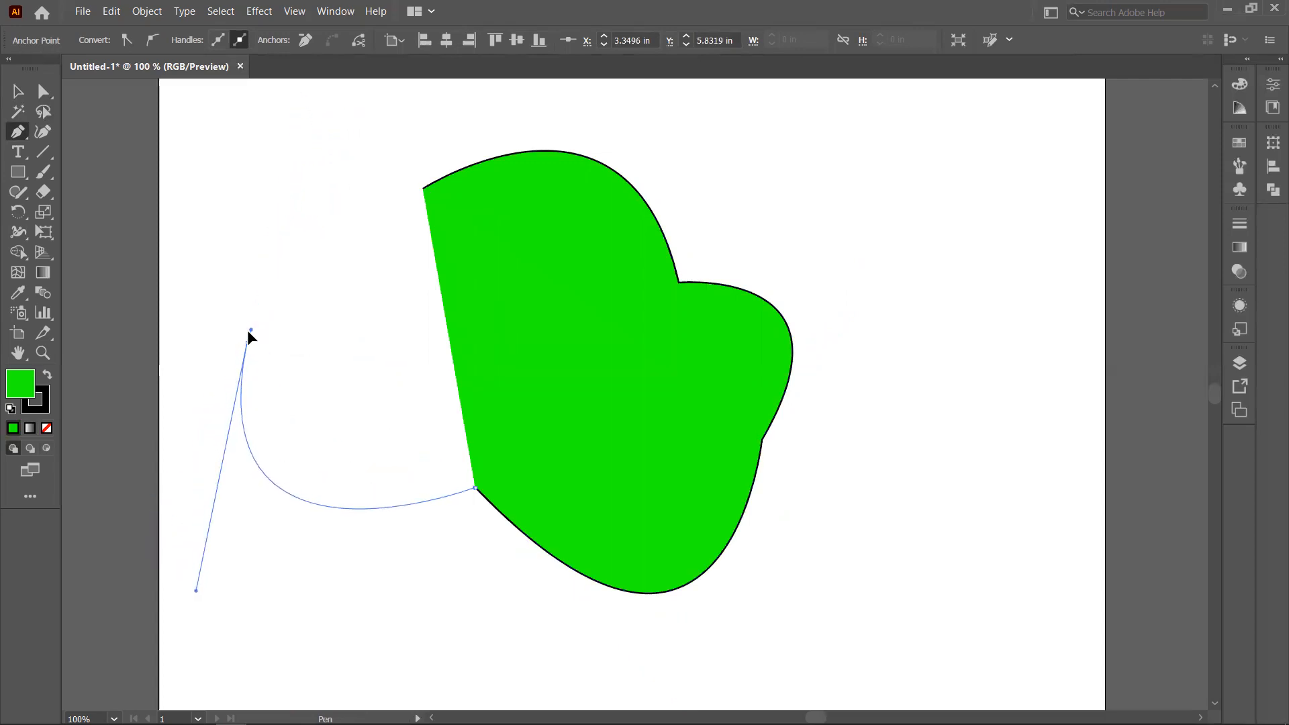
left_click_drag(246, 344, 245, 341)
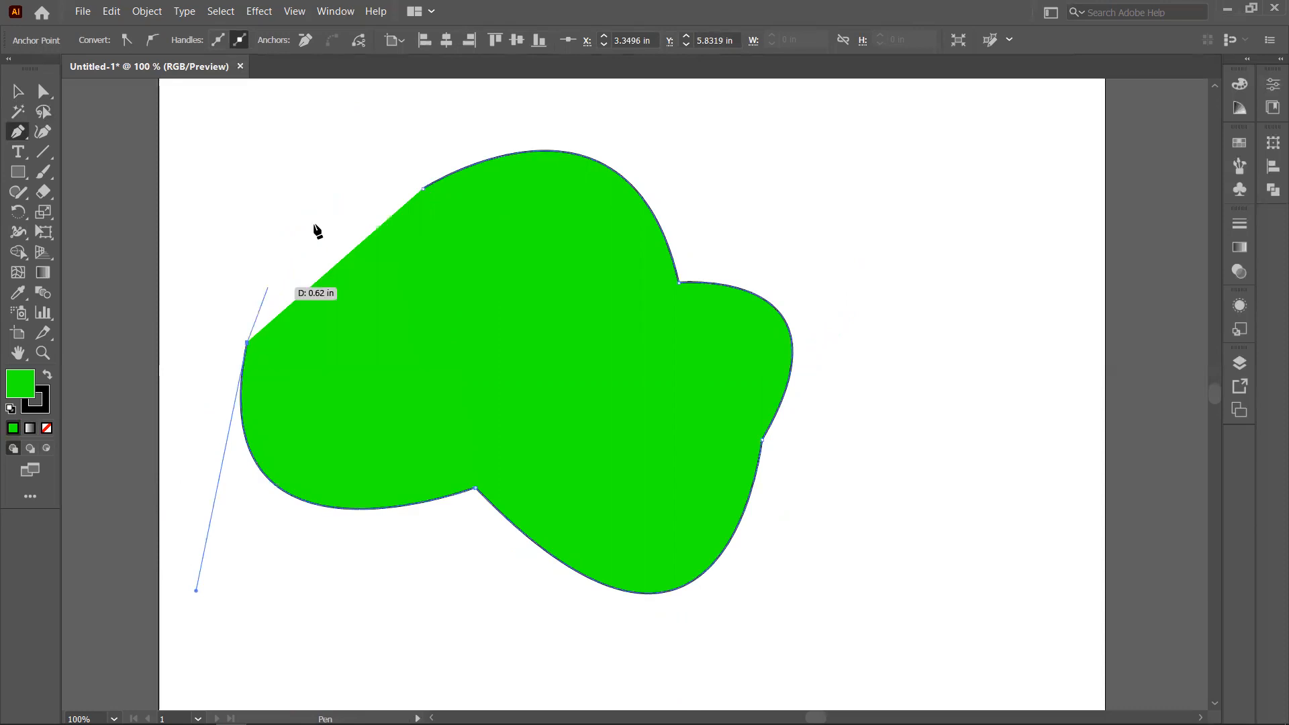
mouse_move(425, 193)
left_mouse_down()
mouse_move(626, 306)
mouse_move(670, 286)
left_mouse_up()
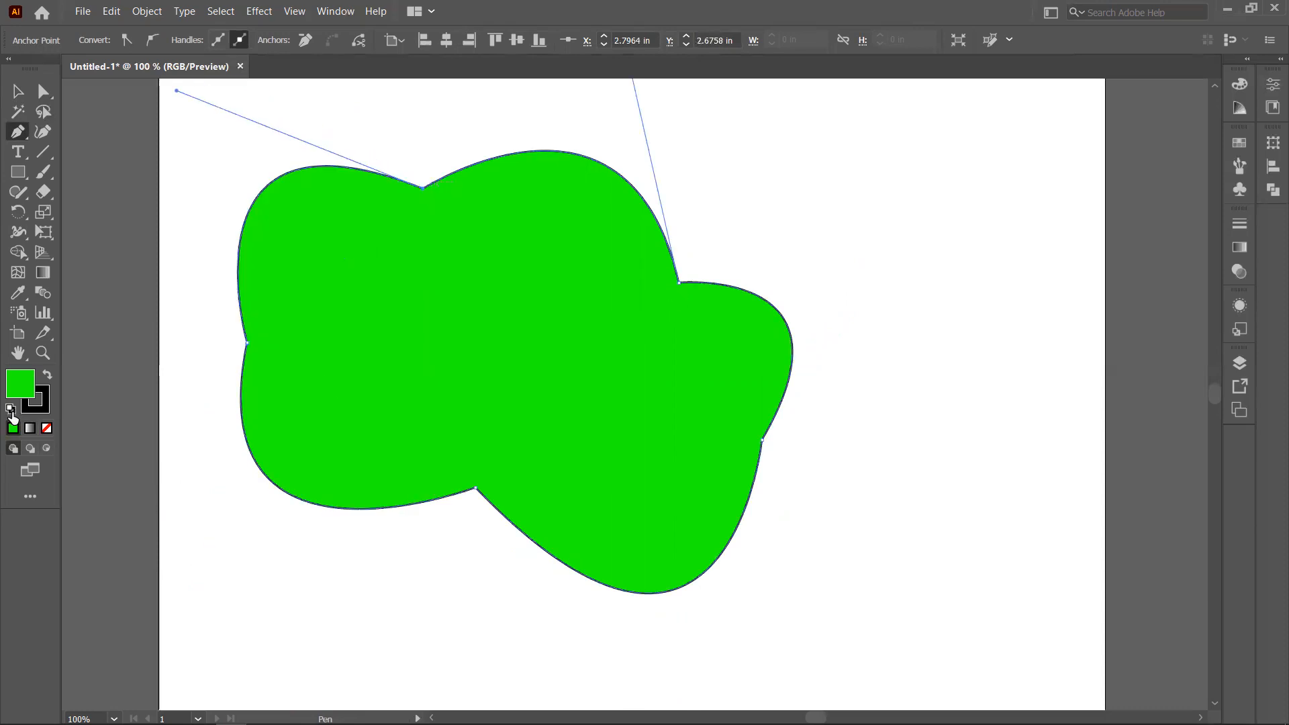
- Add four anchor points to the lobed shape's upper, upper-left, lower-left and bottom curves with the Add Anchor Point tool
left_click(23, 130)
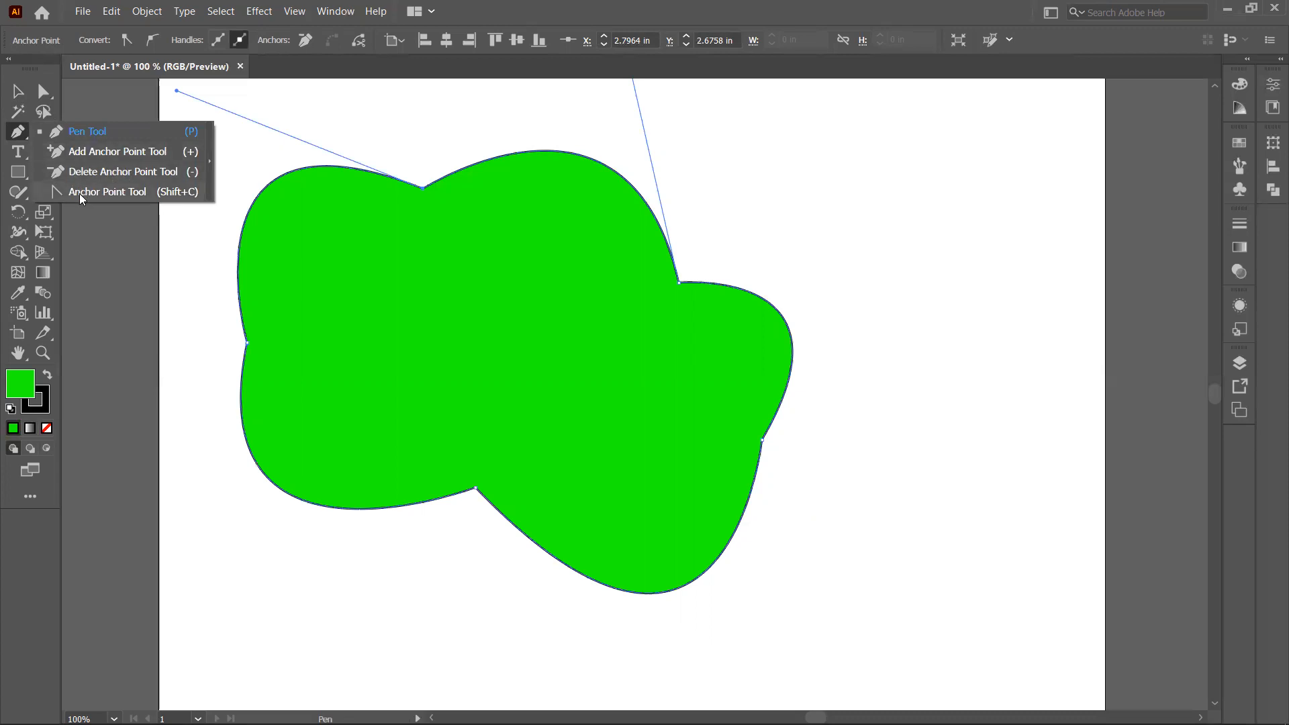
left_click(100, 152)
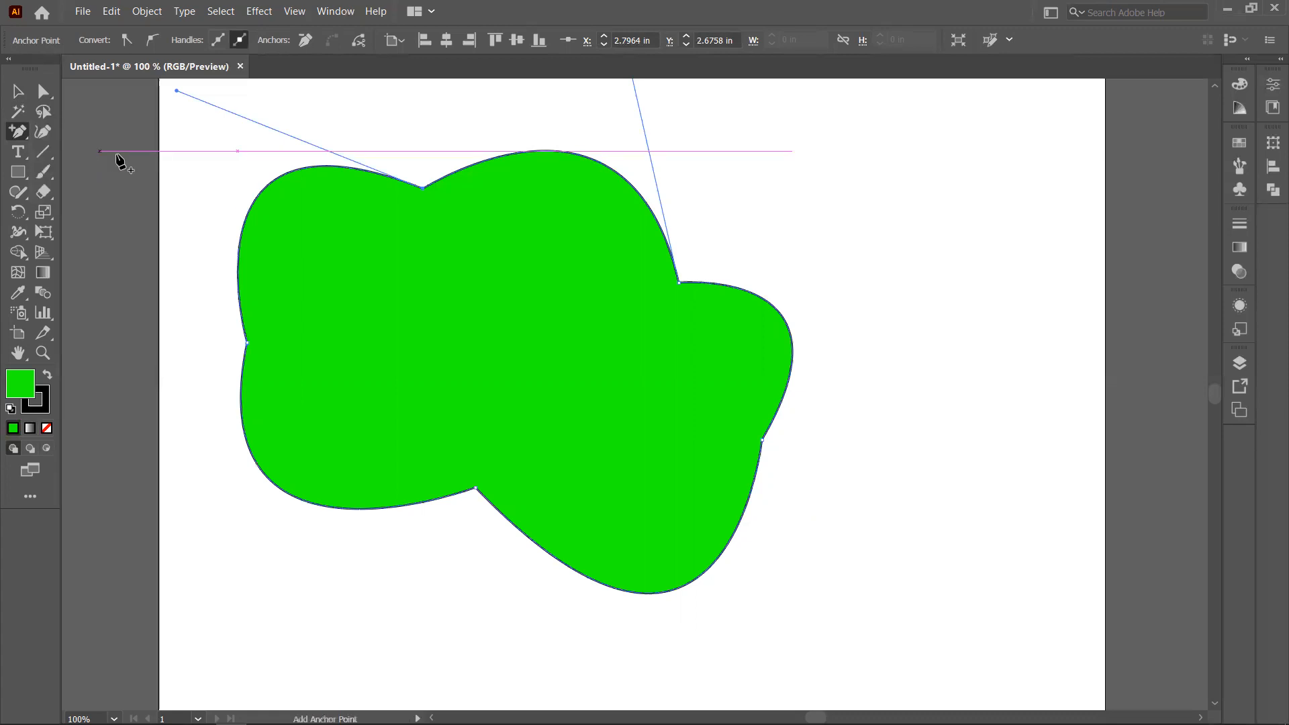
left_click(554, 150)
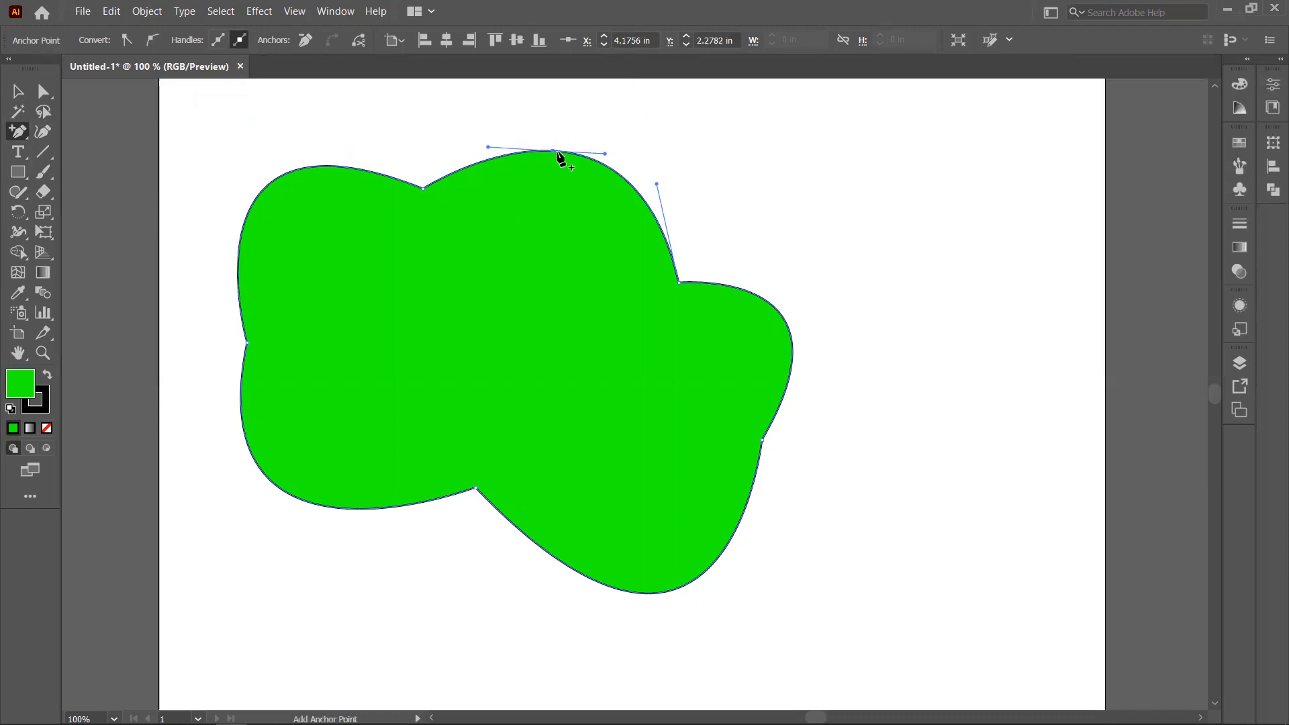
left_click(273, 182)
left_click(279, 487)
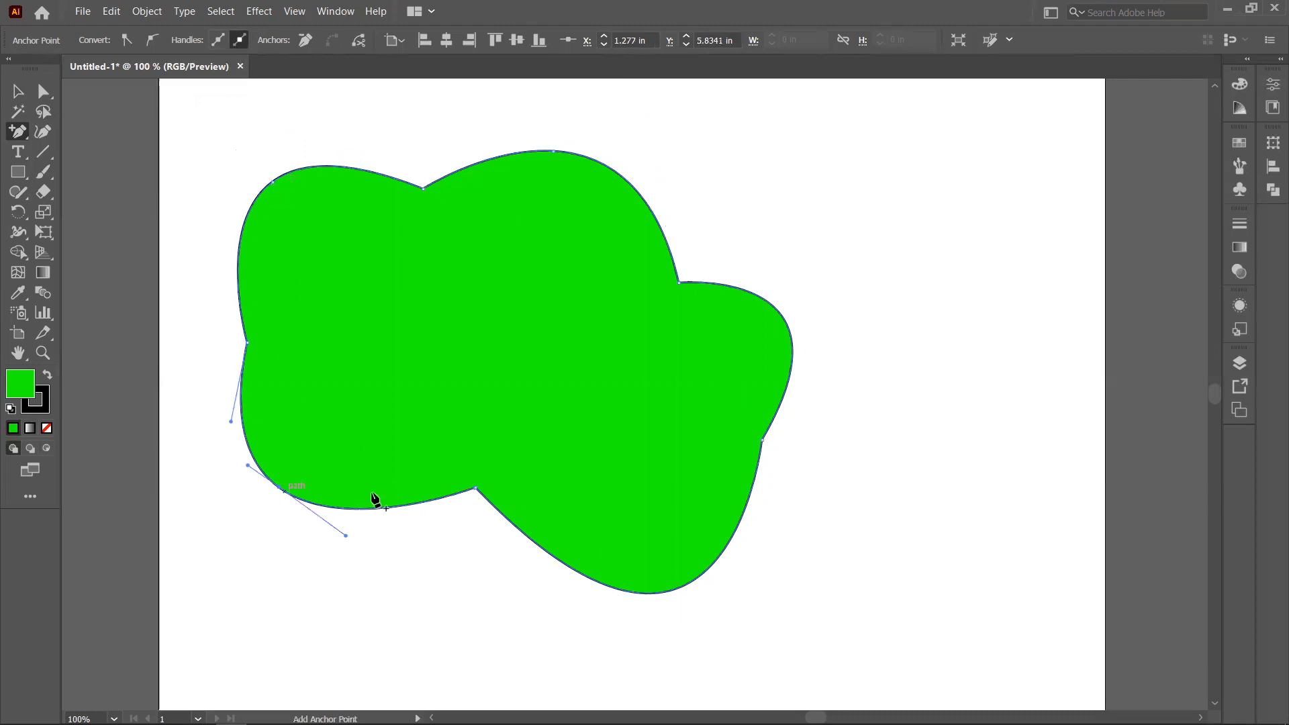
left_click(591, 579)
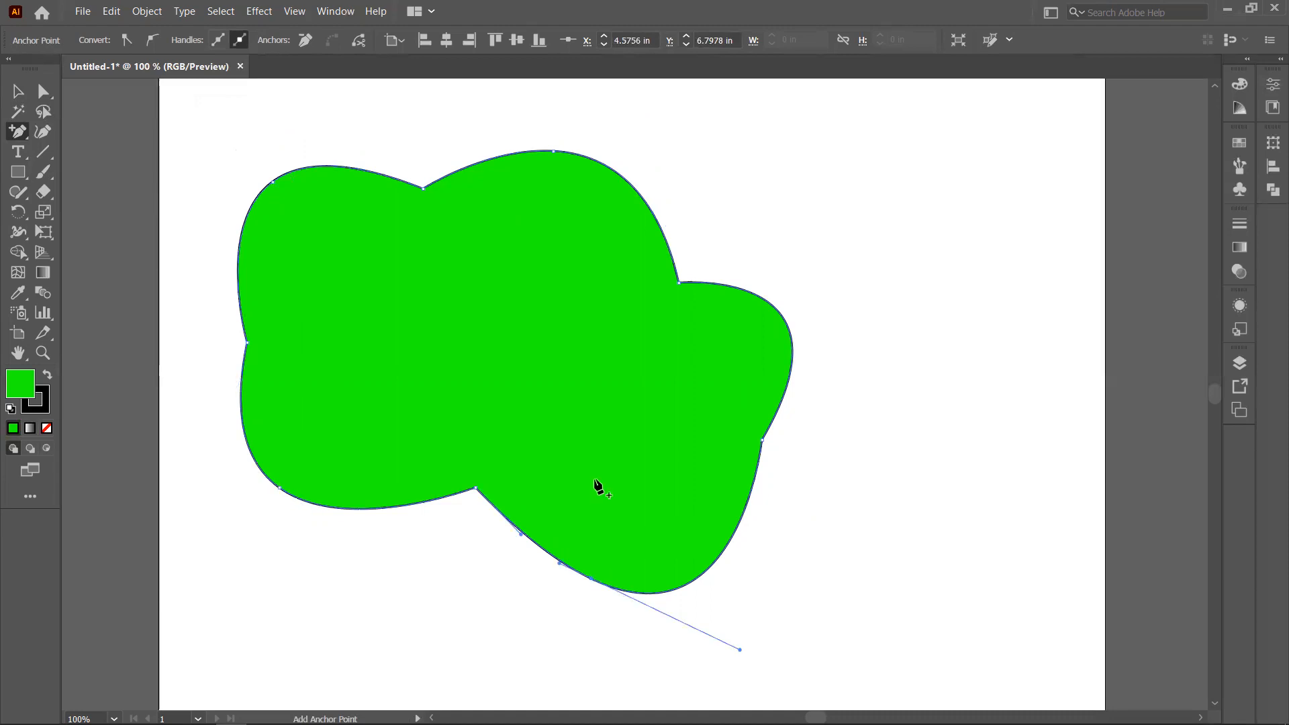
- Remove the added upper-left and upper anchors and the lower-right and left corner anchors with the Delete Anchor Point tool
left_click(18, 131)
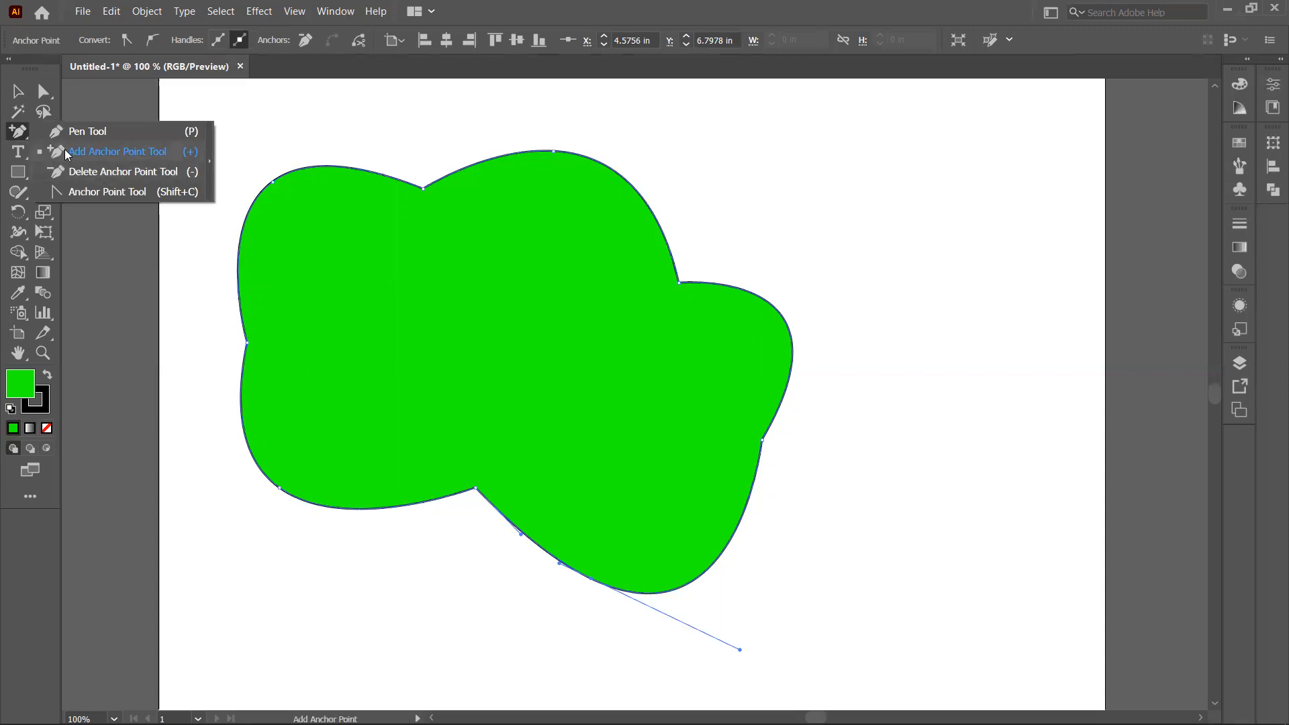
left_click(98, 175)
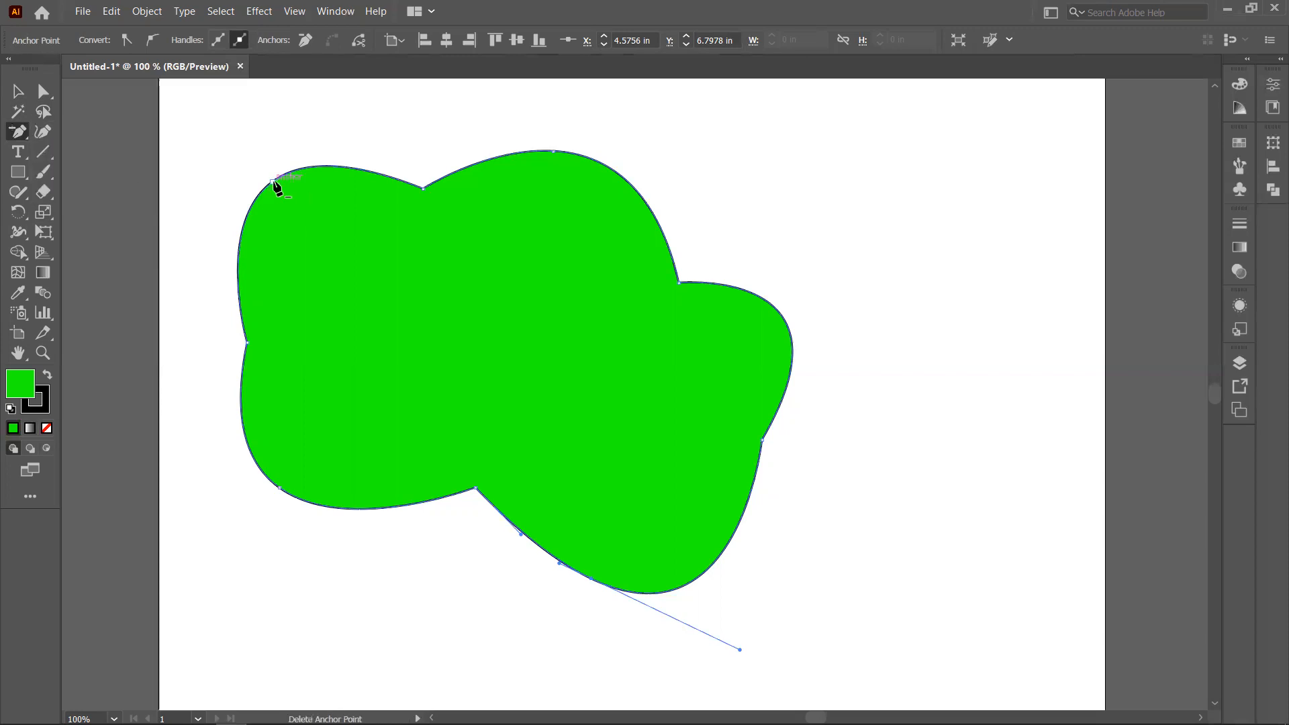
left_click(273, 182)
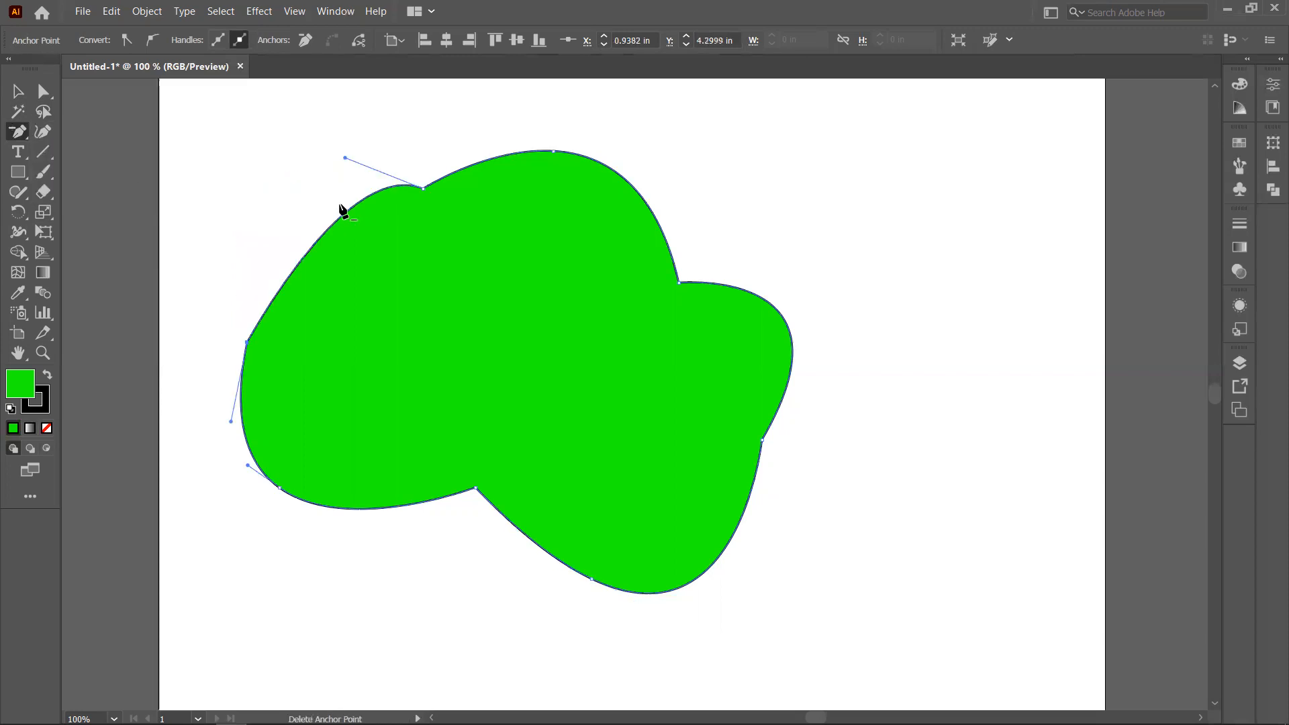
left_click(553, 152)
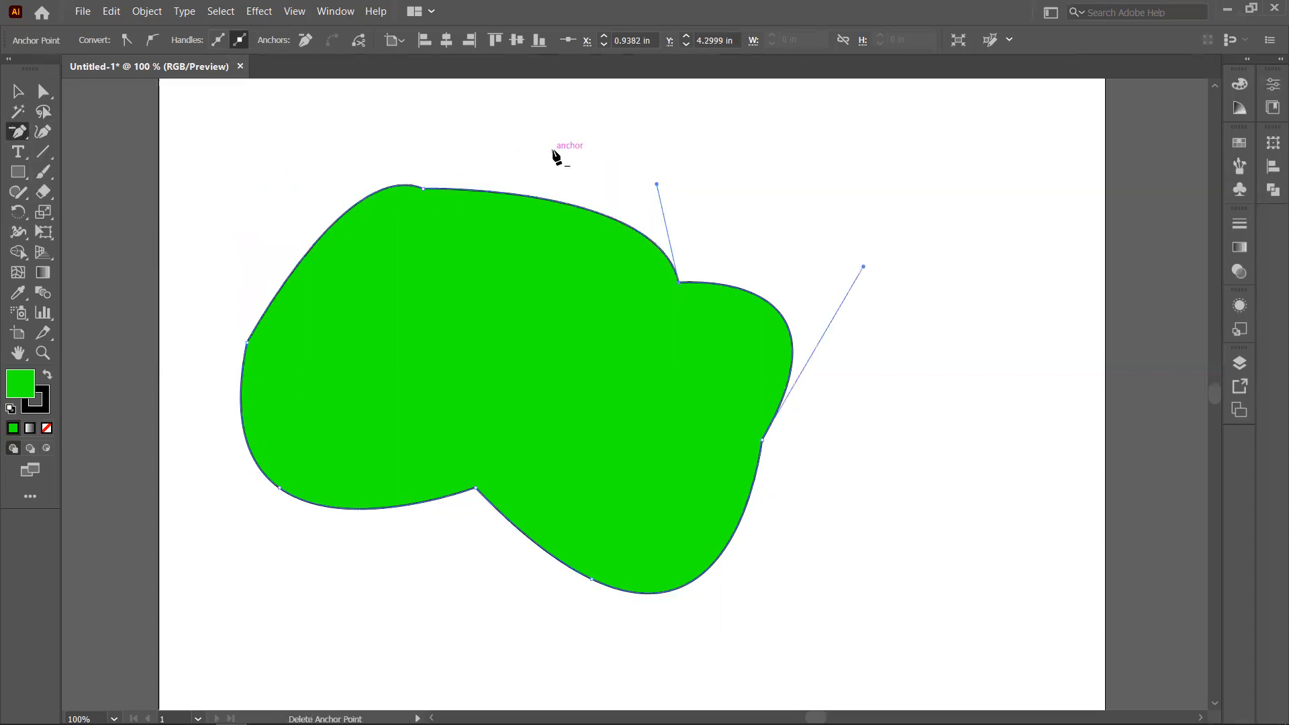
left_click(762, 440)
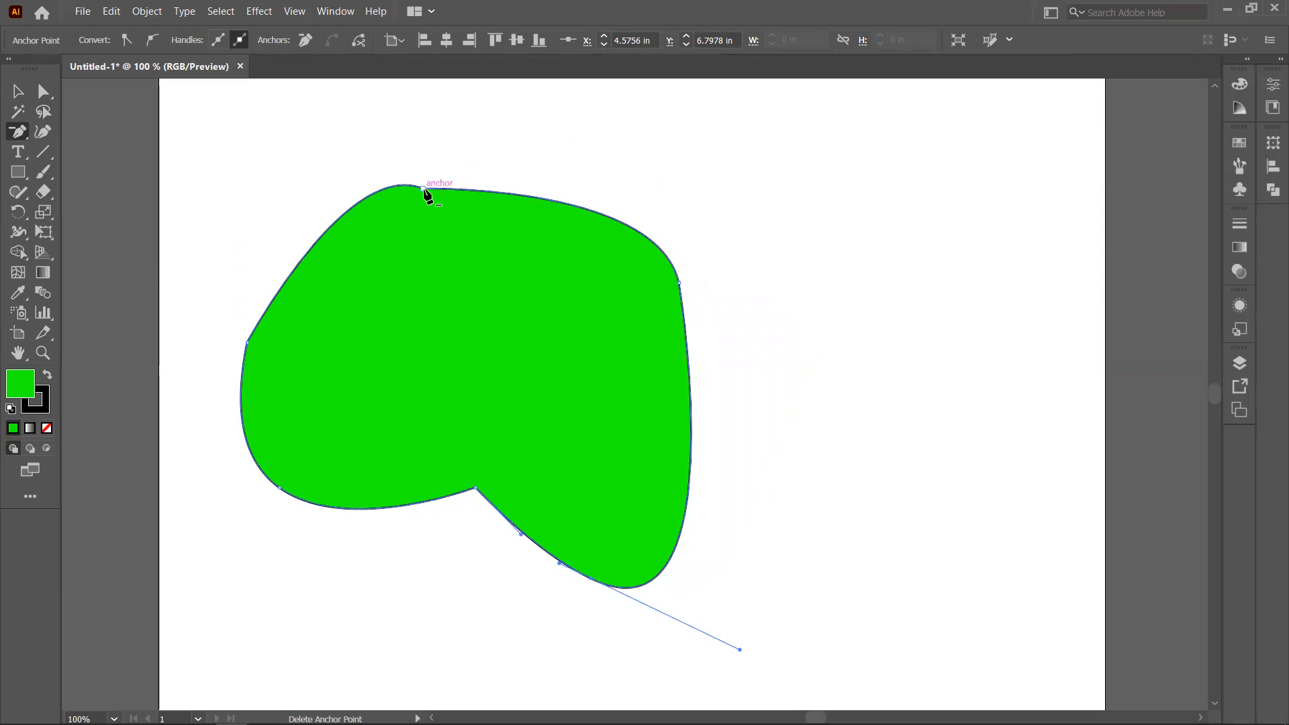
left_click(247, 342)
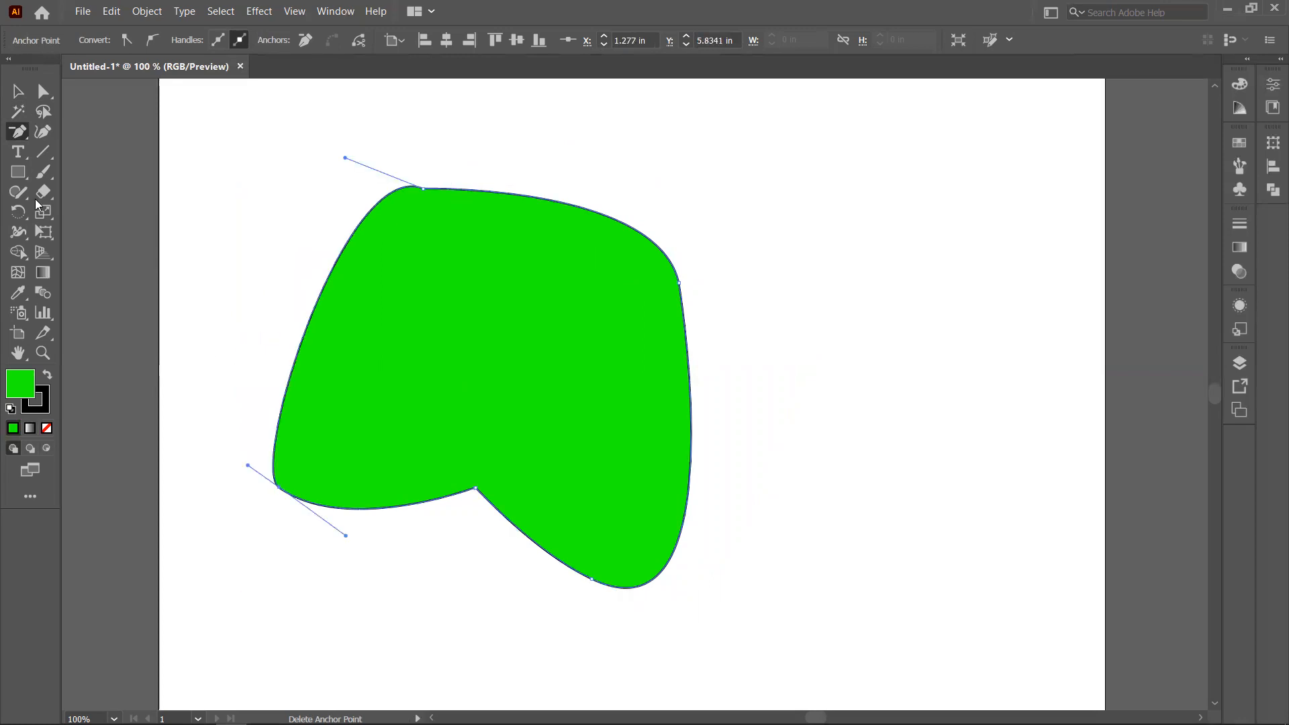
- Bow the shape's top segment outward with the Anchor Point tool, adjusting its handle and pulling smooth handles from the upper-left anchor
left_click(18, 131)
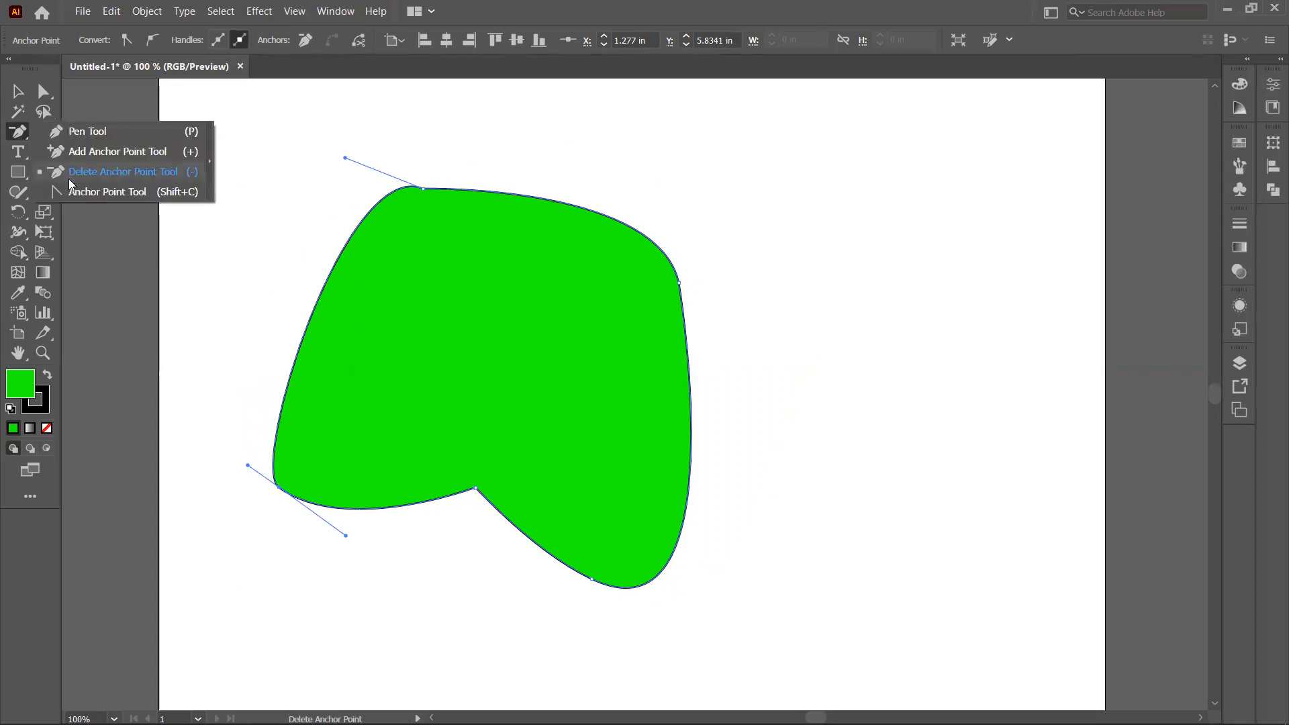
left_click(109, 193)
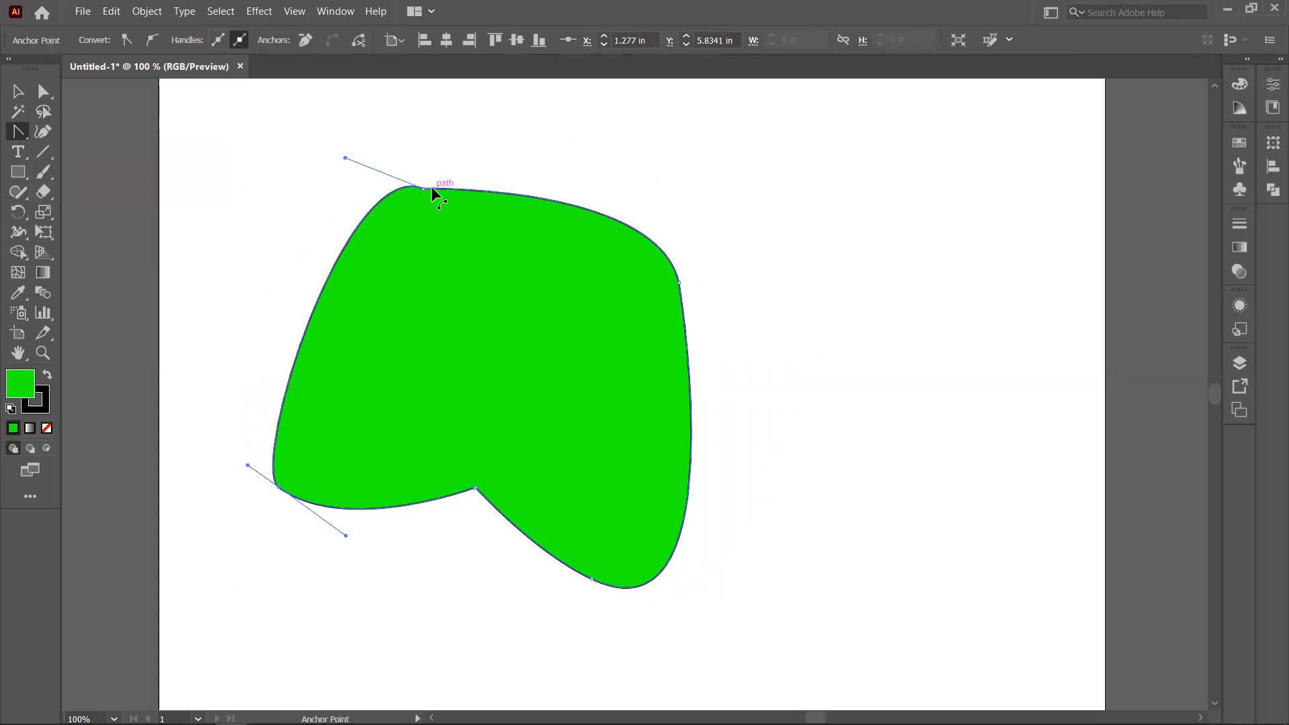
left_click_drag(467, 194, 593, 171)
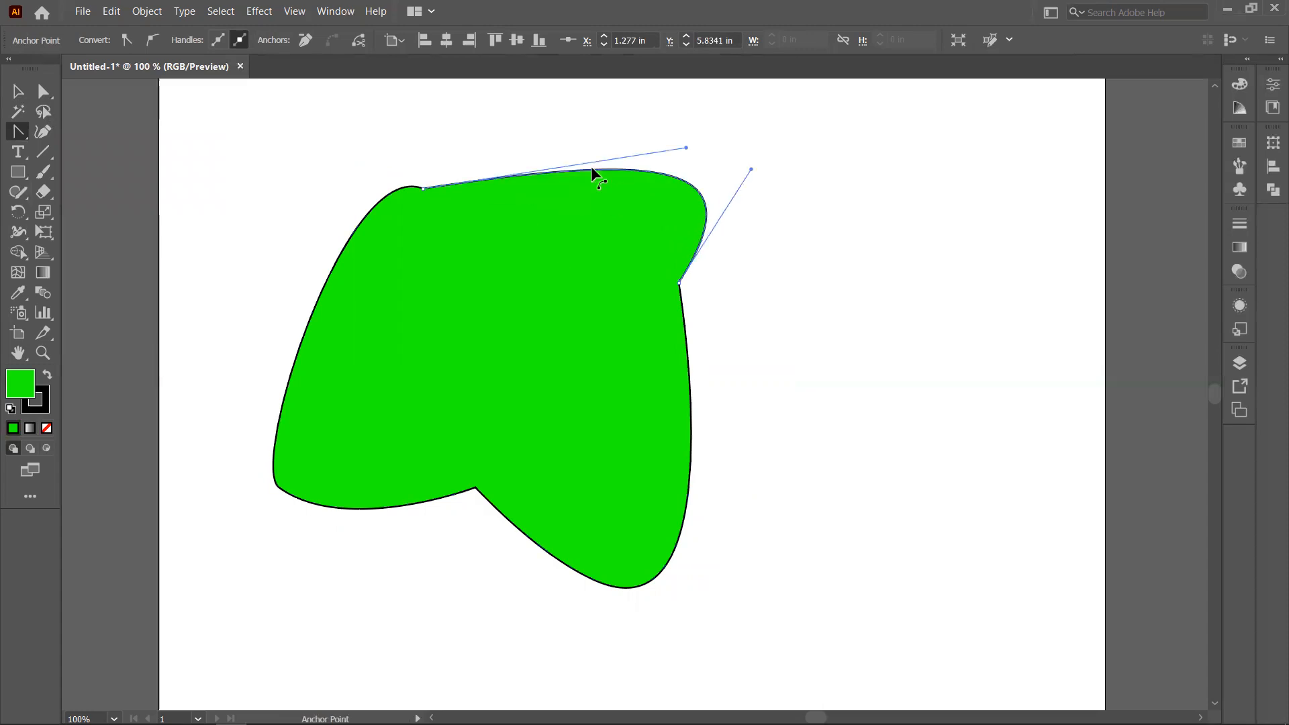
left_click_drag(686, 147, 610, 195)
left_click_drag(591, 295, 555, 378)
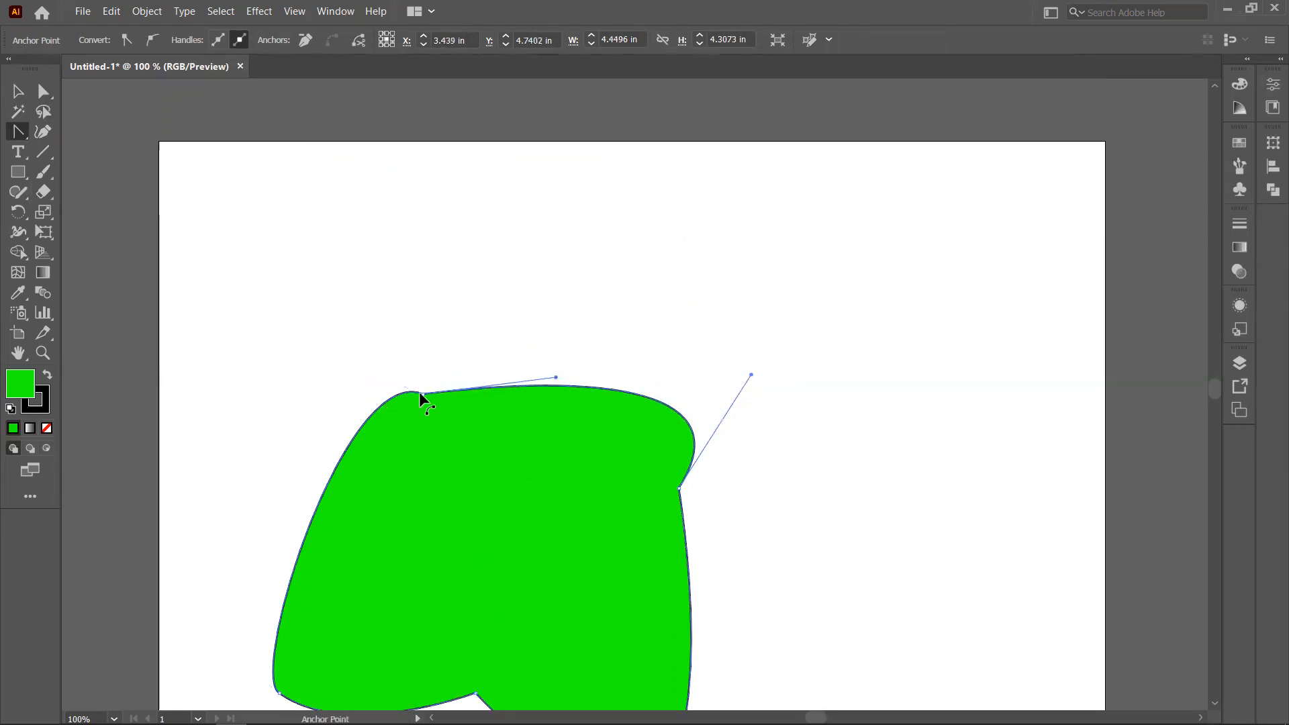
left_click_drag(423, 395, 607, 398)
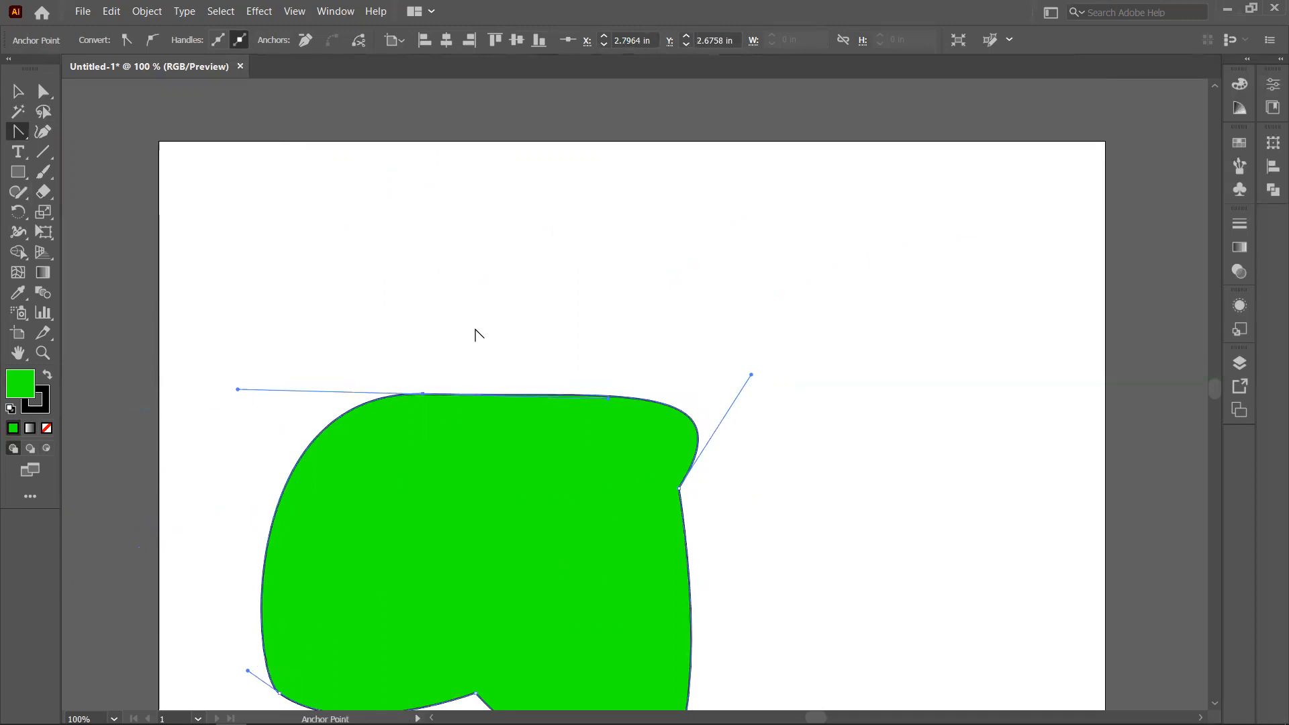
- Select the whole reshaped green path with the Selection tool and delete it
scroll(477, 334, "down", 3)
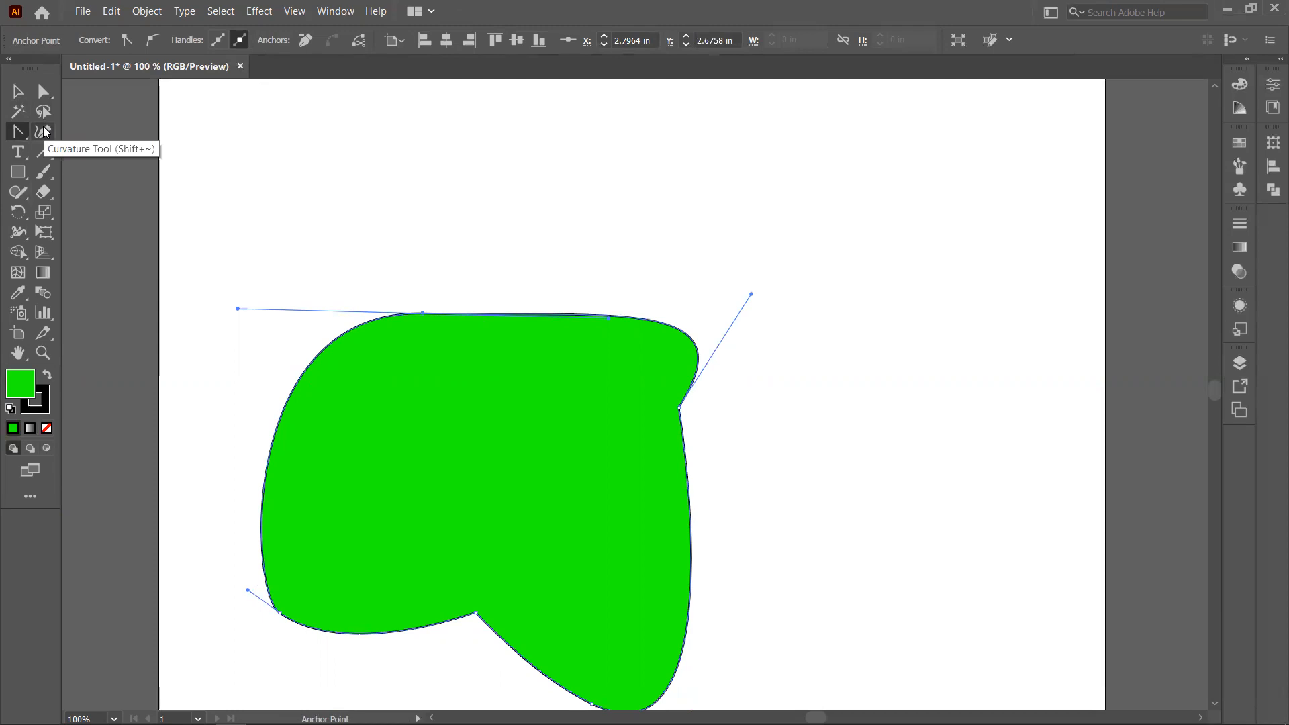
left_click(17, 93)
left_click_drag(196, 231, 873, 651)
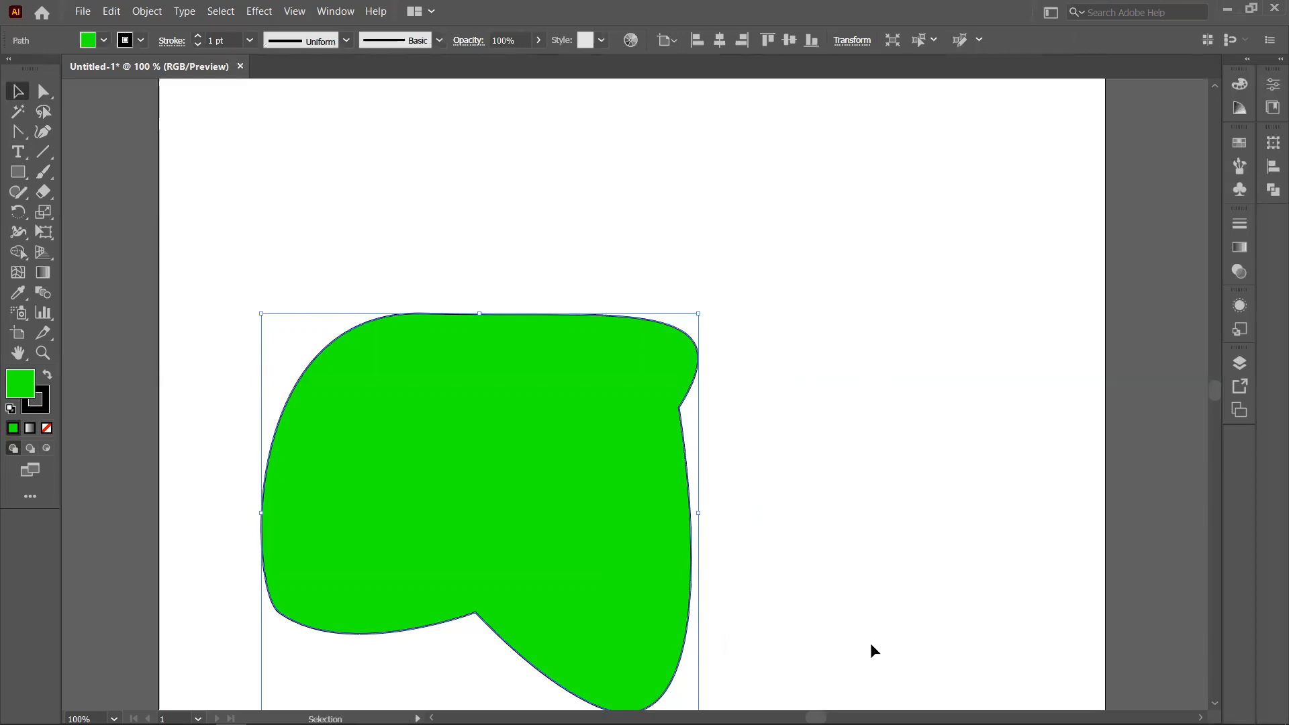
key("Delete")
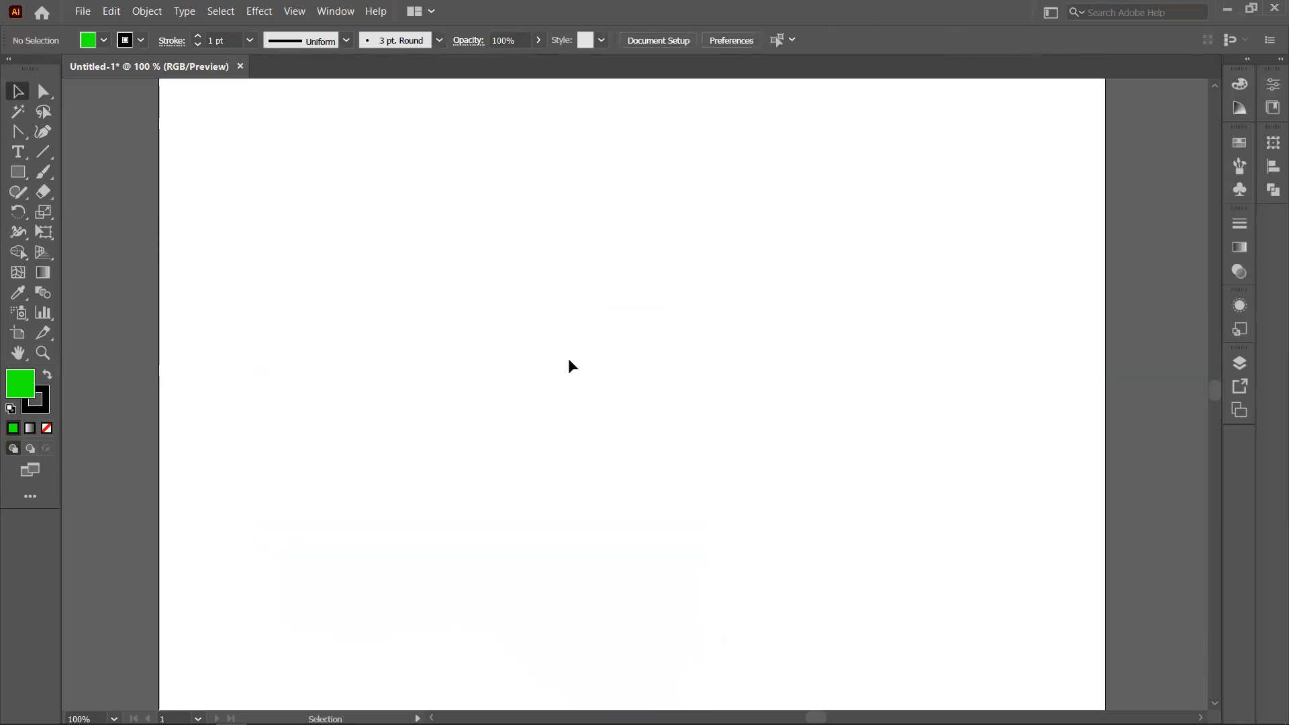
- Draw a closed, nearly circular shape from four points with the Curvature tool
left_click(41, 138)
left_click(423, 170)
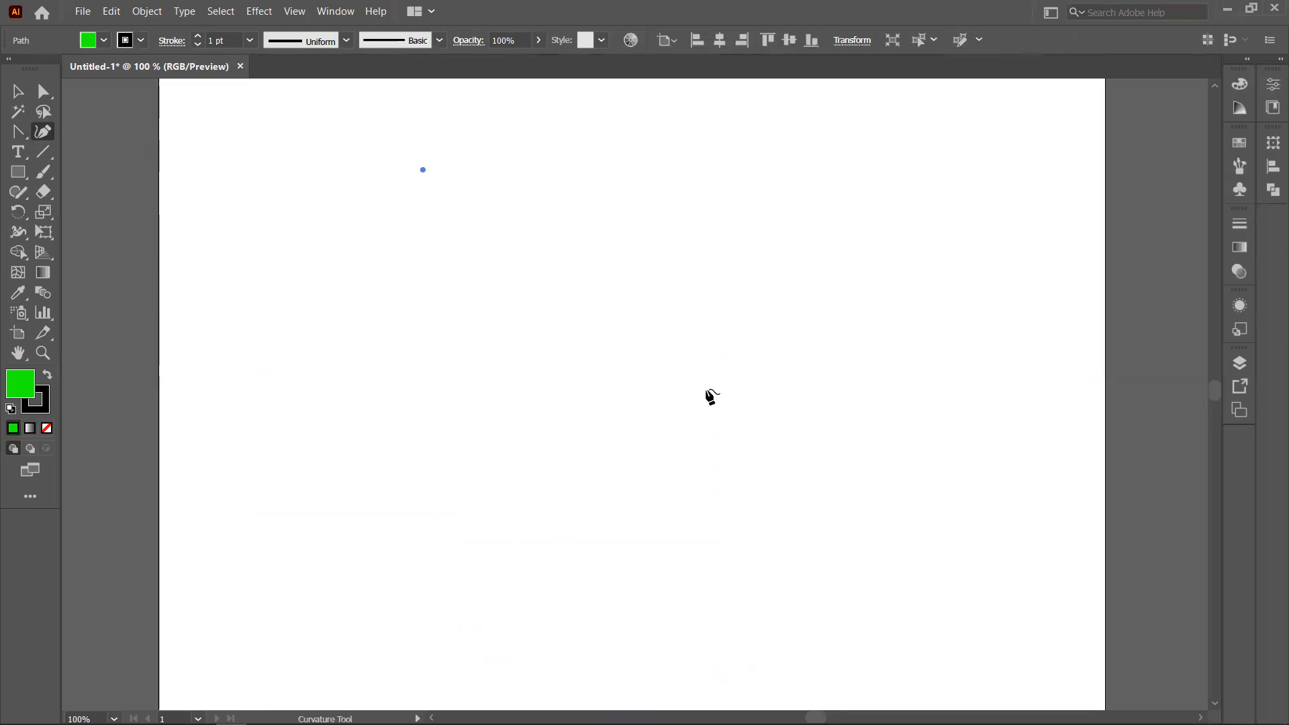
left_click(669, 337)
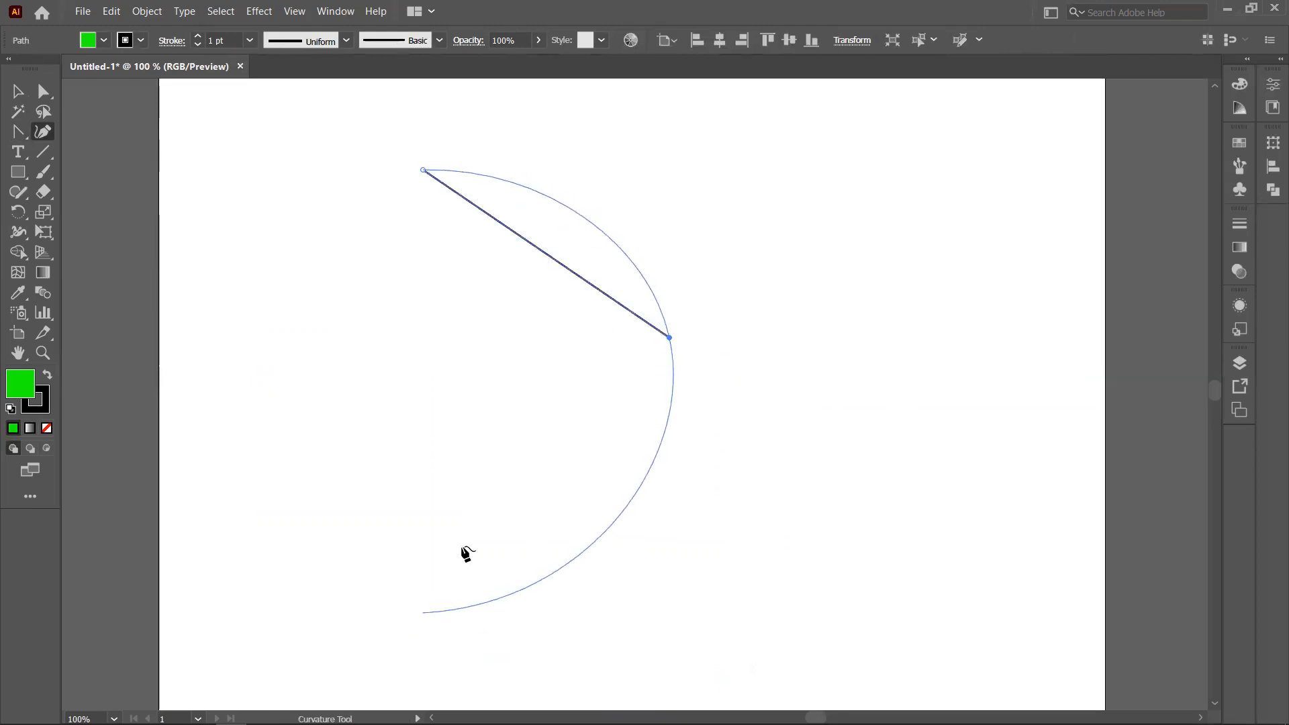
left_click(516, 561)
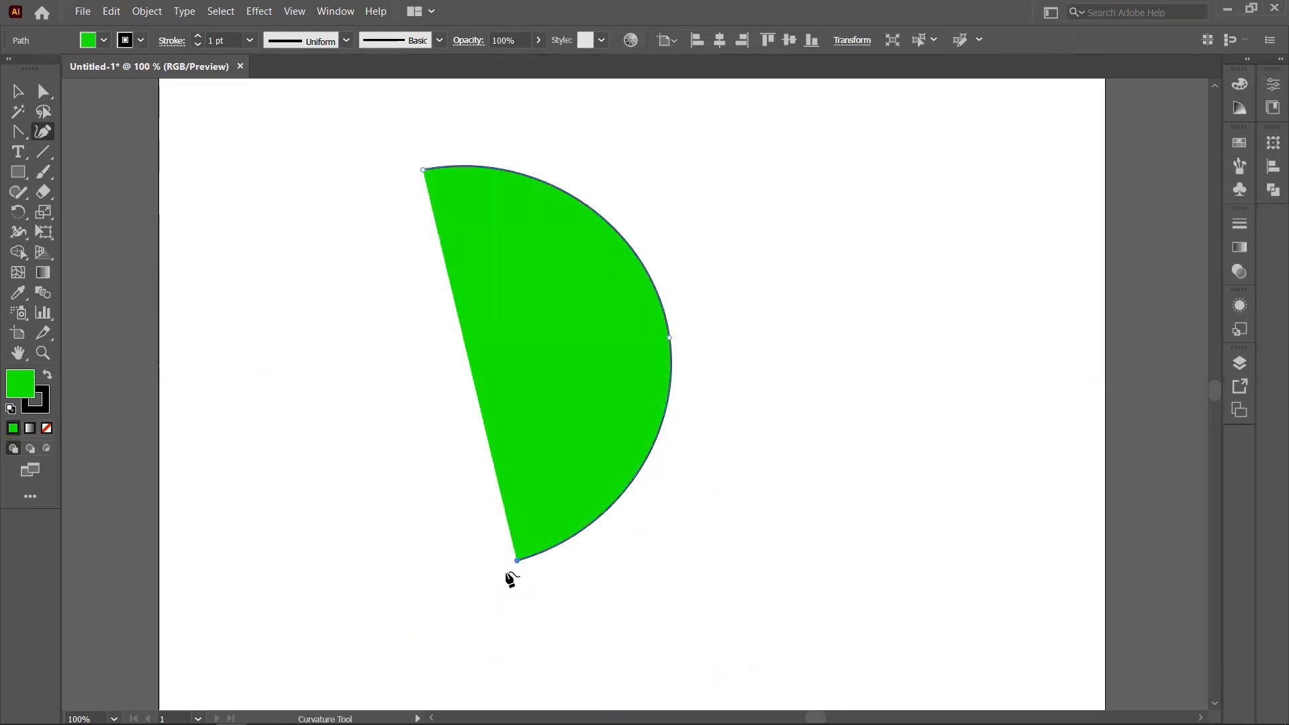
left_click(269, 419)
left_click(422, 171)
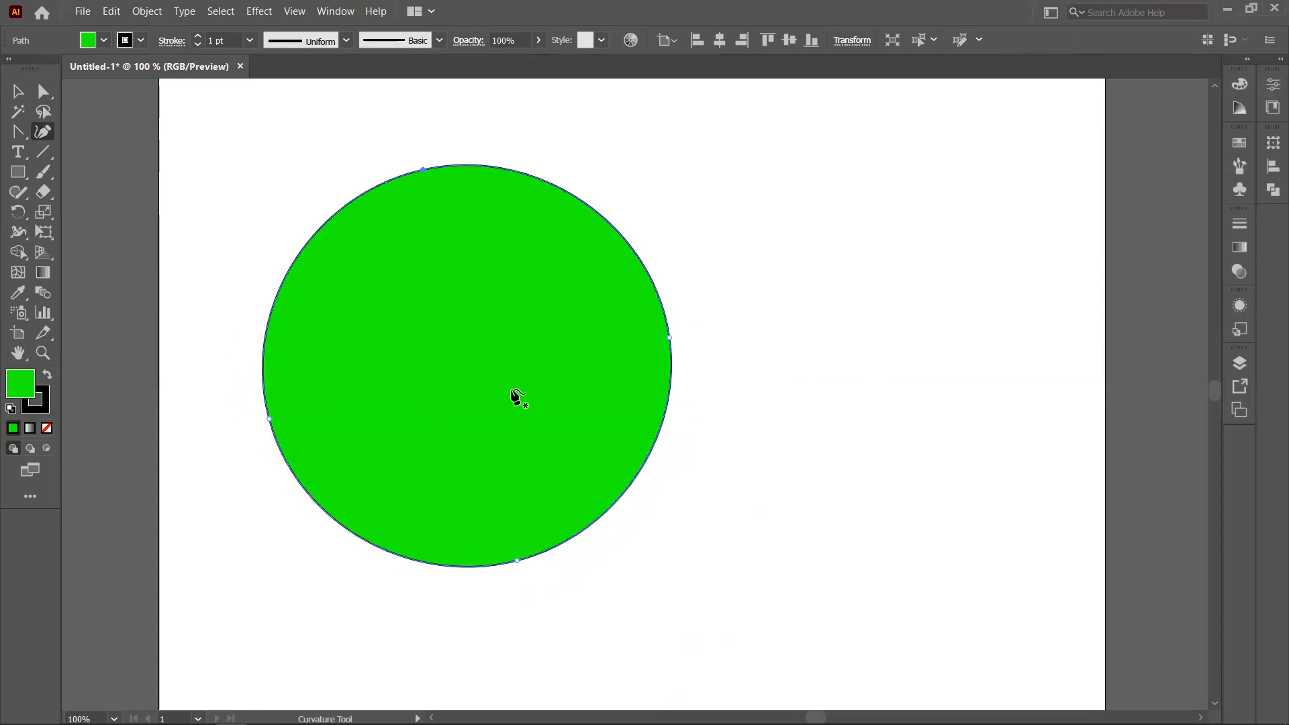
- Draw a second closed, rounded shape from four points with the Curvature tool, overlapping the right side of the first circle
scroll(512, 405, "down", 1)
scroll(356, 366, "down", 2)
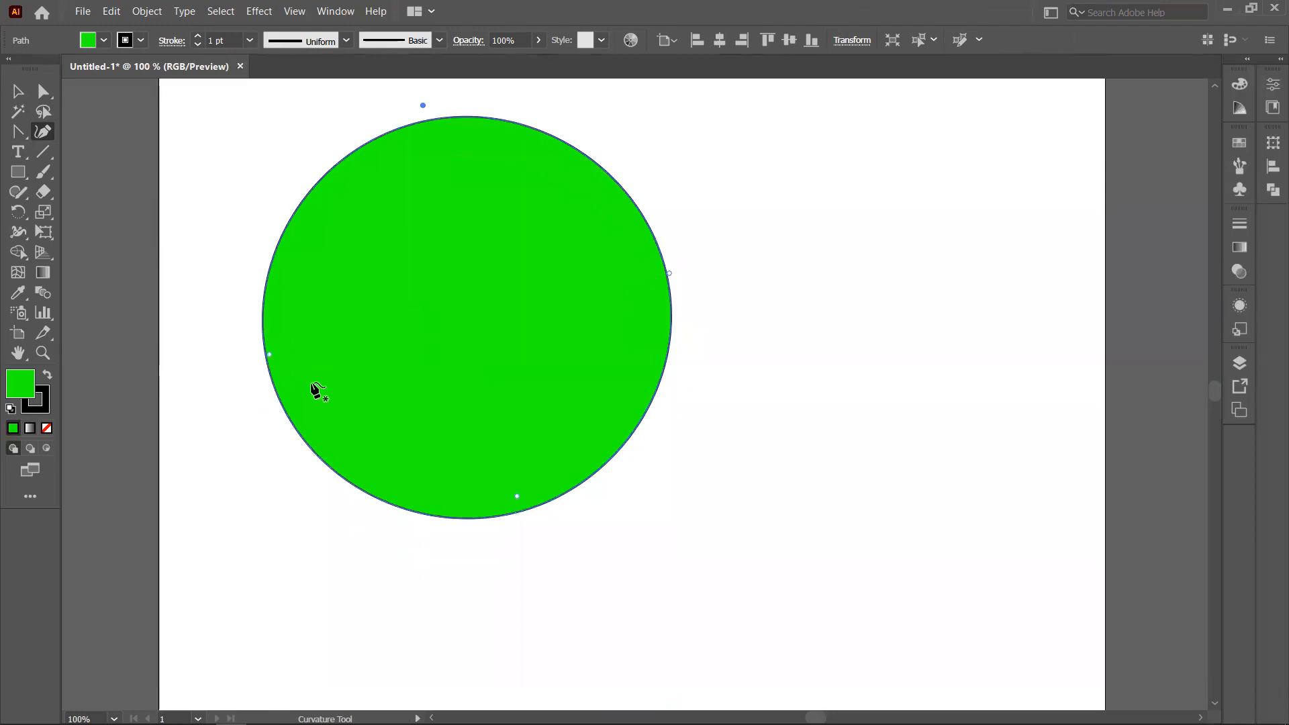
left_click(854, 148)
left_click(986, 307)
left_click(804, 482)
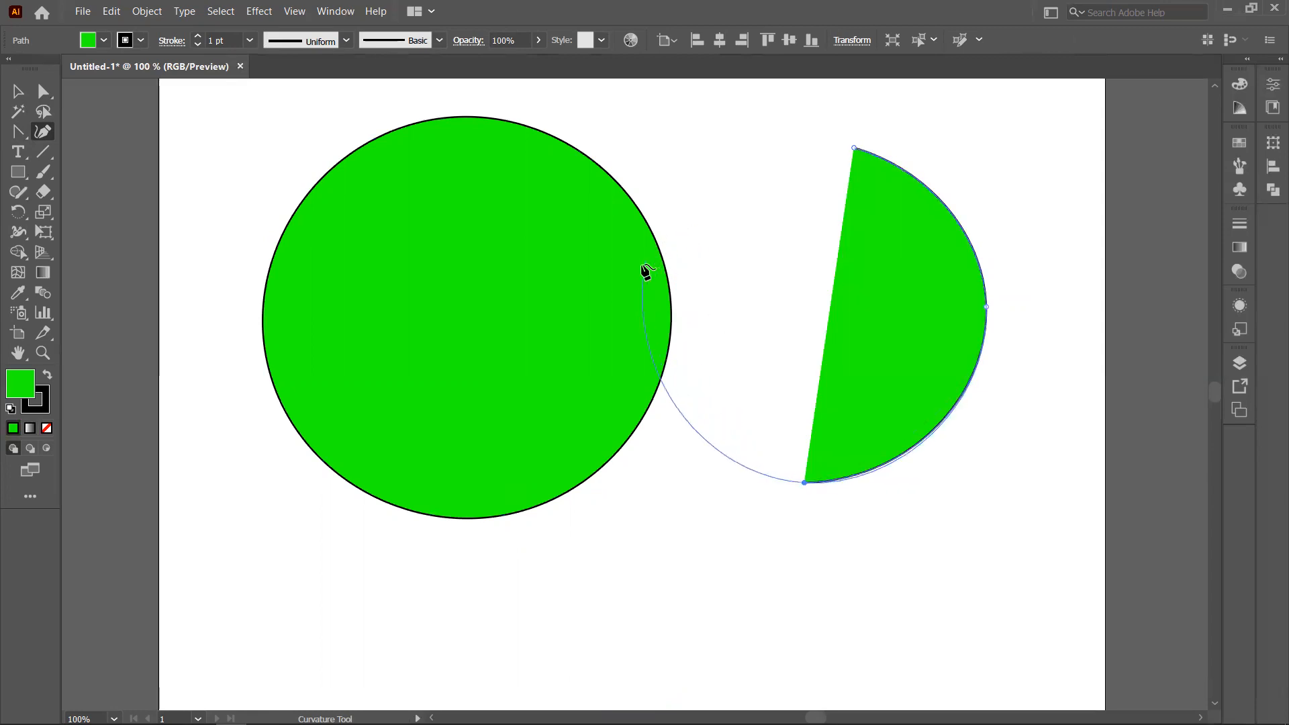
left_click(621, 255)
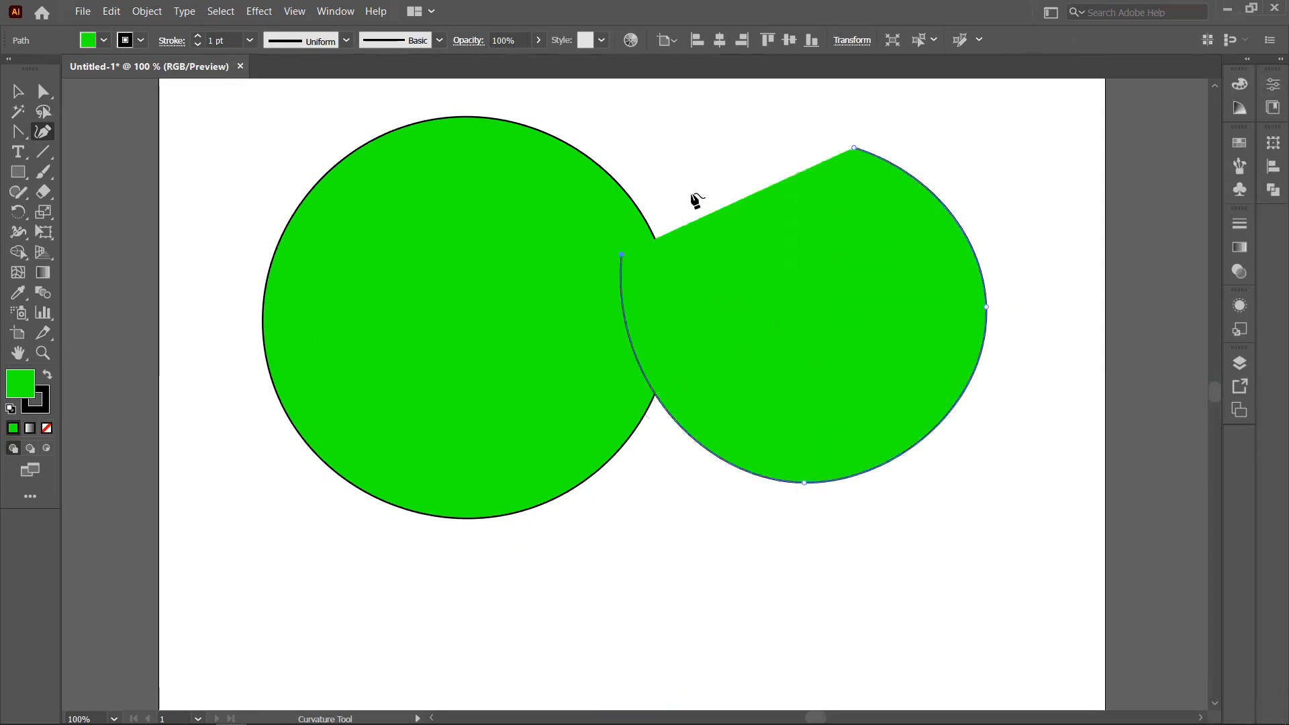
left_click(855, 148)
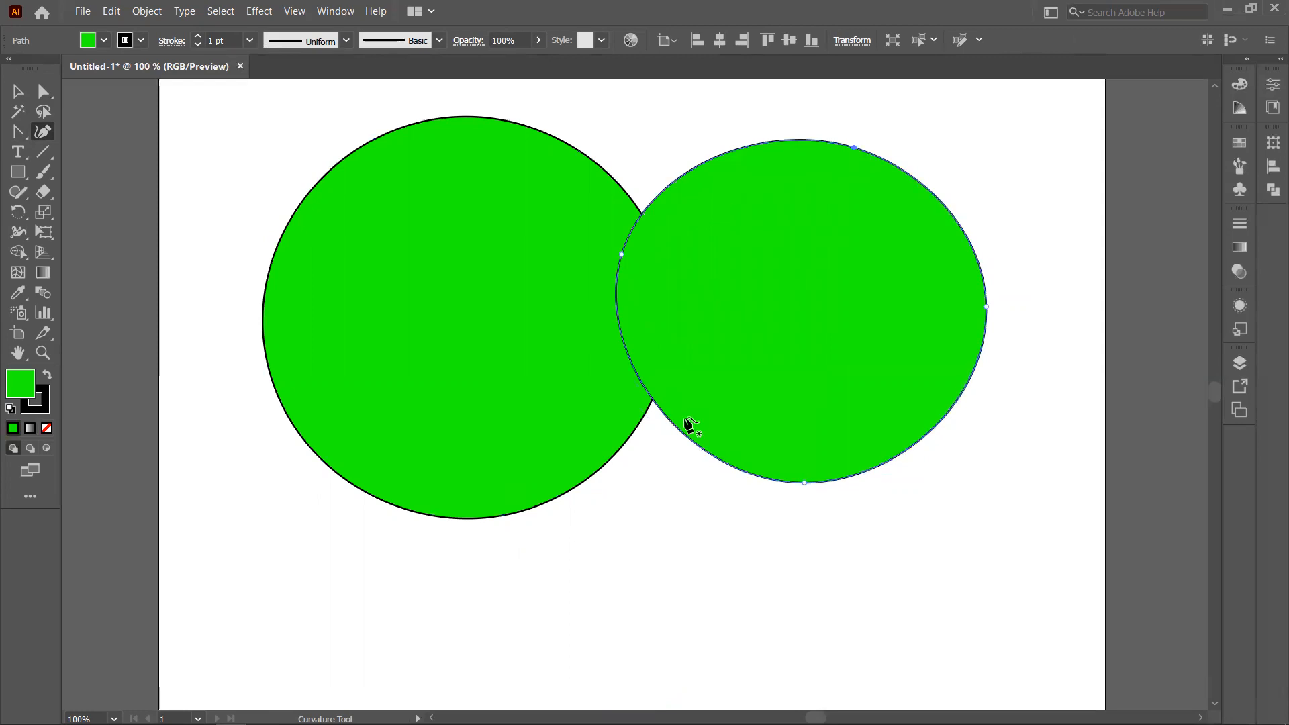
- Select both overlapping green circles with the Selection tool and delete them
left_click(16, 92)
left_click_drag(165, 105, 979, 501)
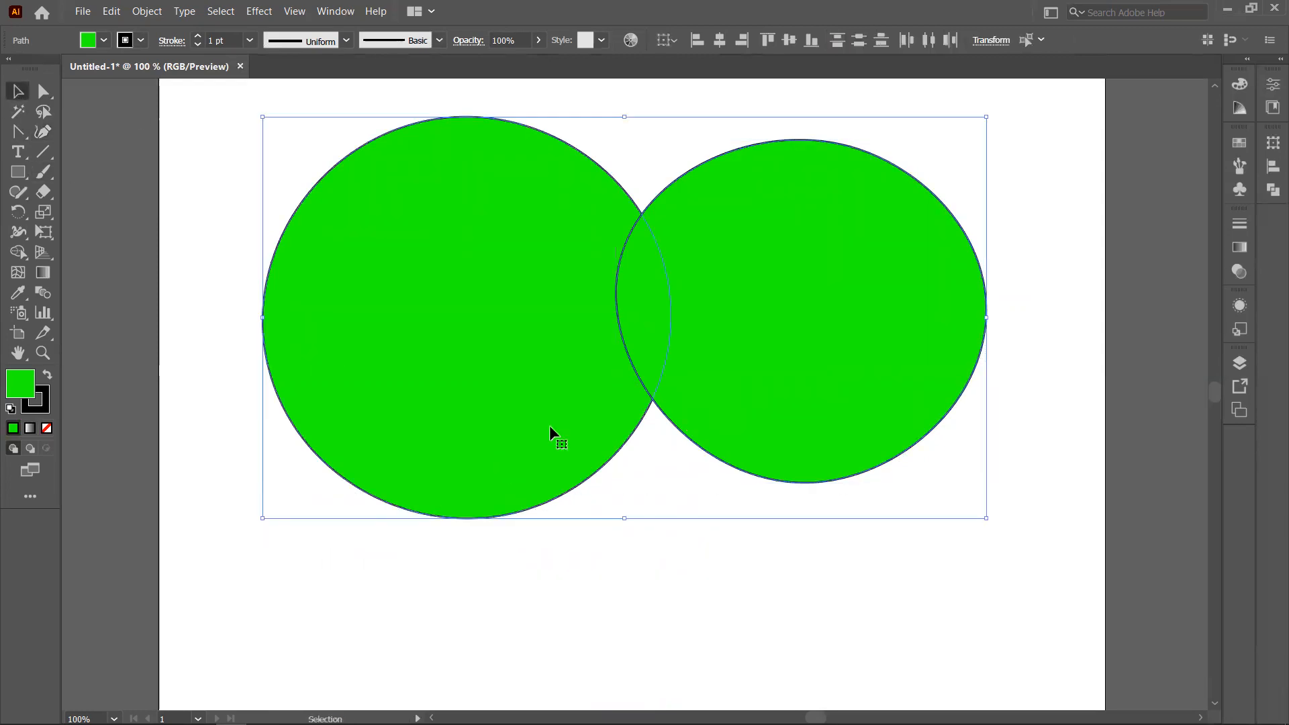
key("Delete")
- Draw a large green rectangle, and with the Curvature tool bow its top edge inward and its bottom edge outward
left_click(17, 171)
left_click_drag(347, 182, 822, 557)
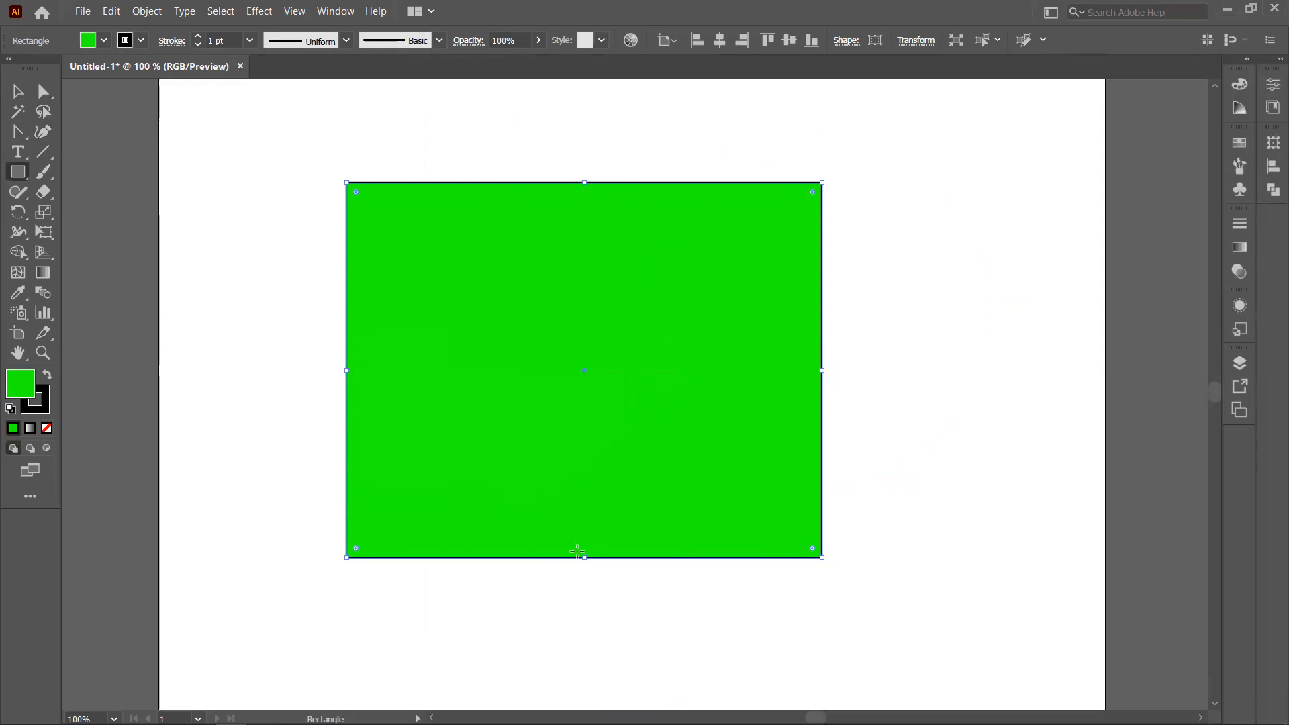
left_click(42, 134)
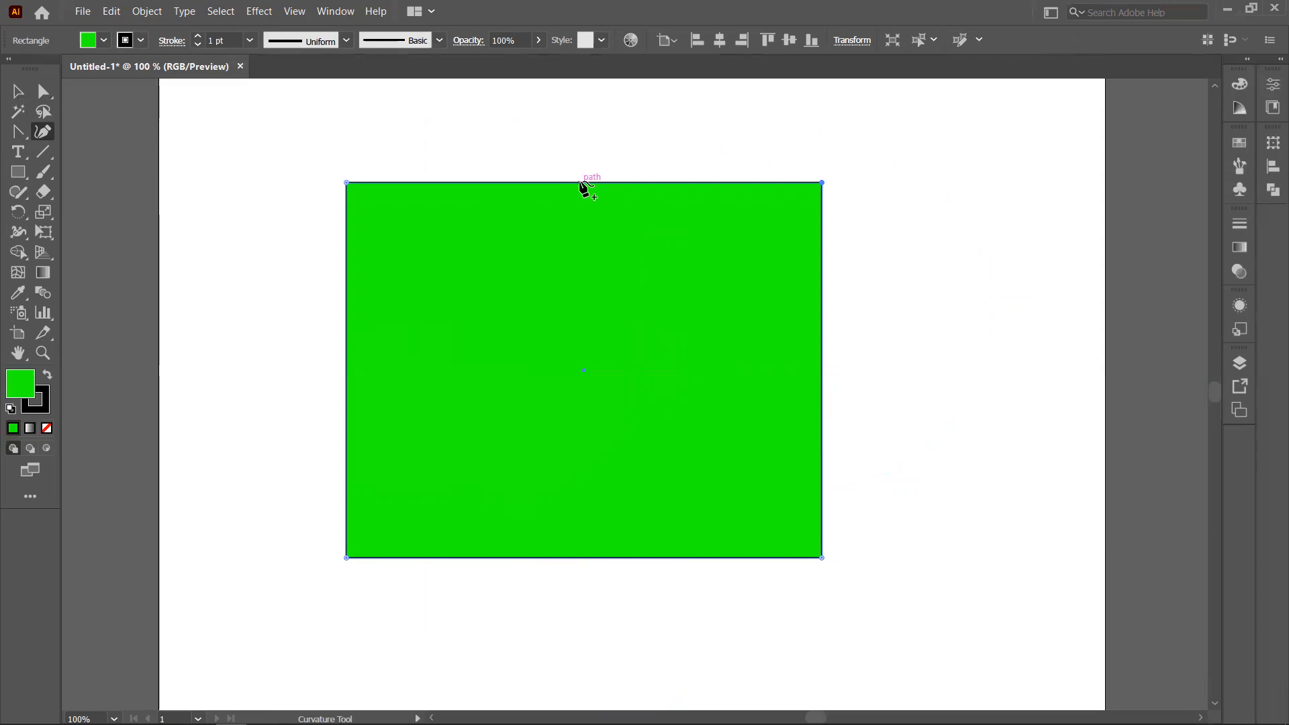
left_click_drag(581, 182, 567, 477)
scroll(561, 495, "down", 5)
scroll(553, 593, "down", 3)
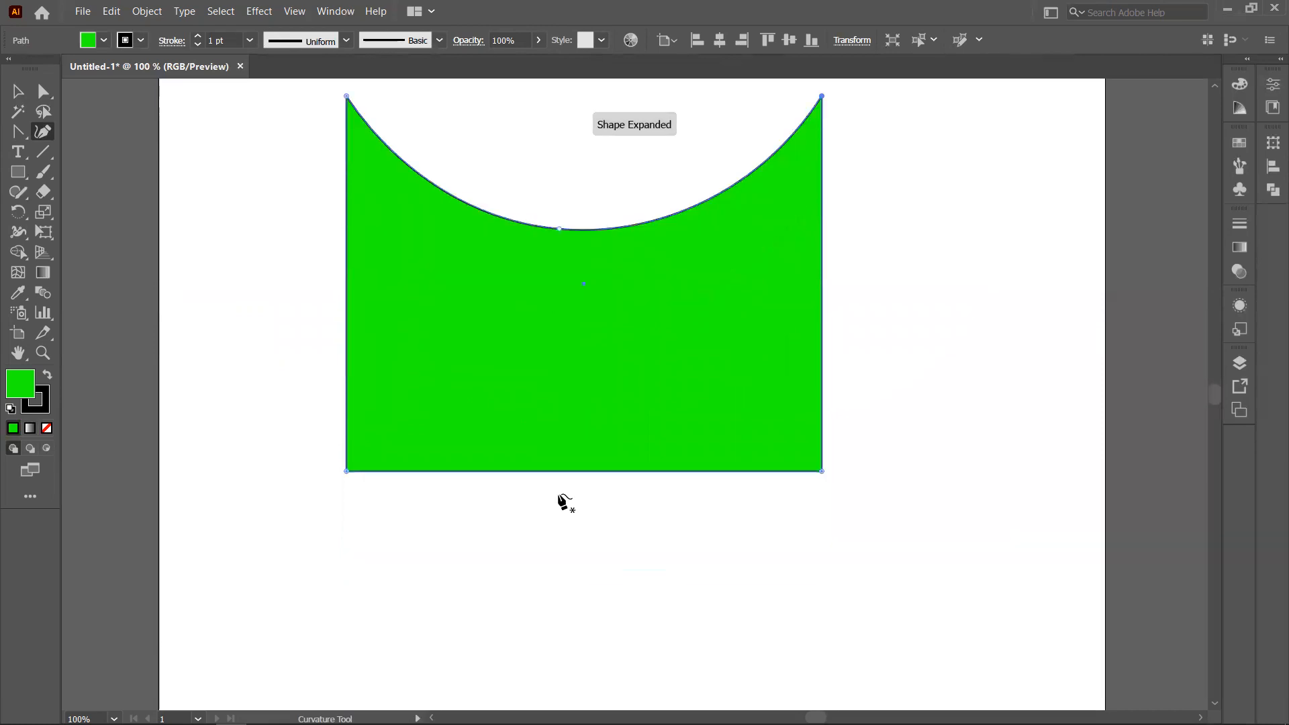
left_click_drag(585, 474, 583, 653)
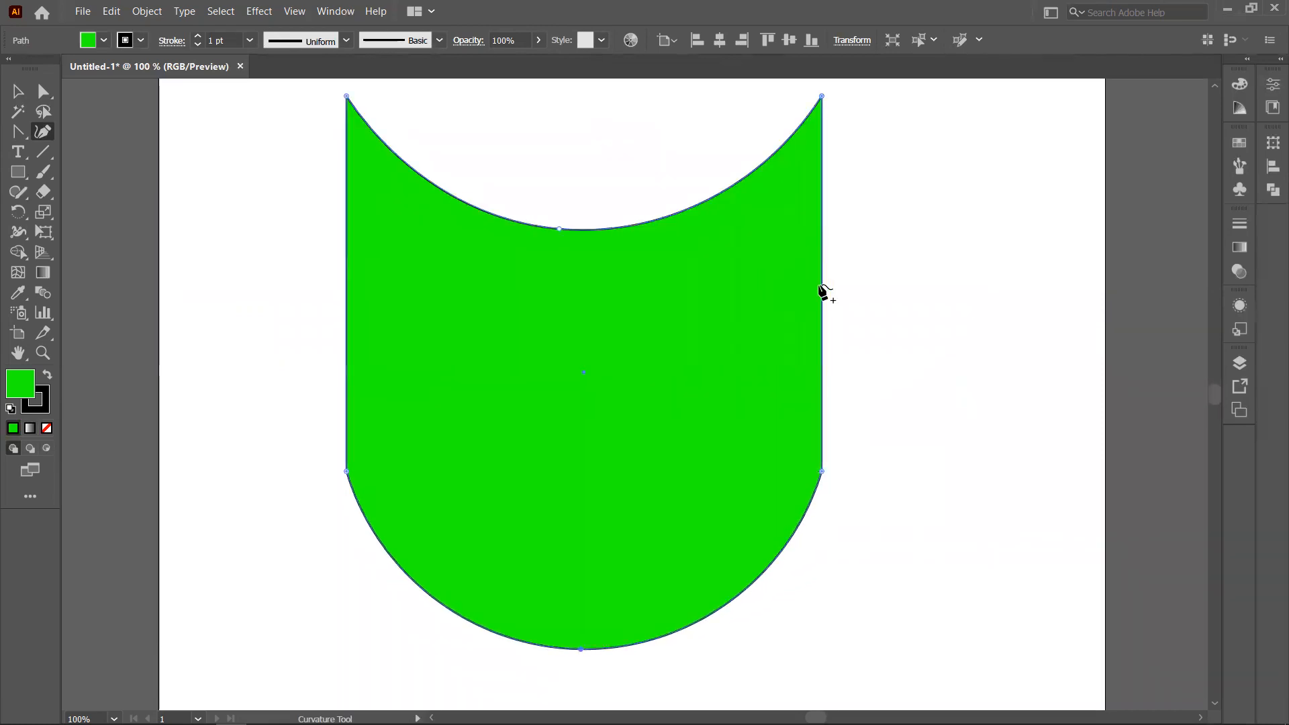
- Pull the shape's right edge outward with the Curvature tool and push points above and below it inward to form a pointed spike
left_click_drag(822, 290, 990, 313)
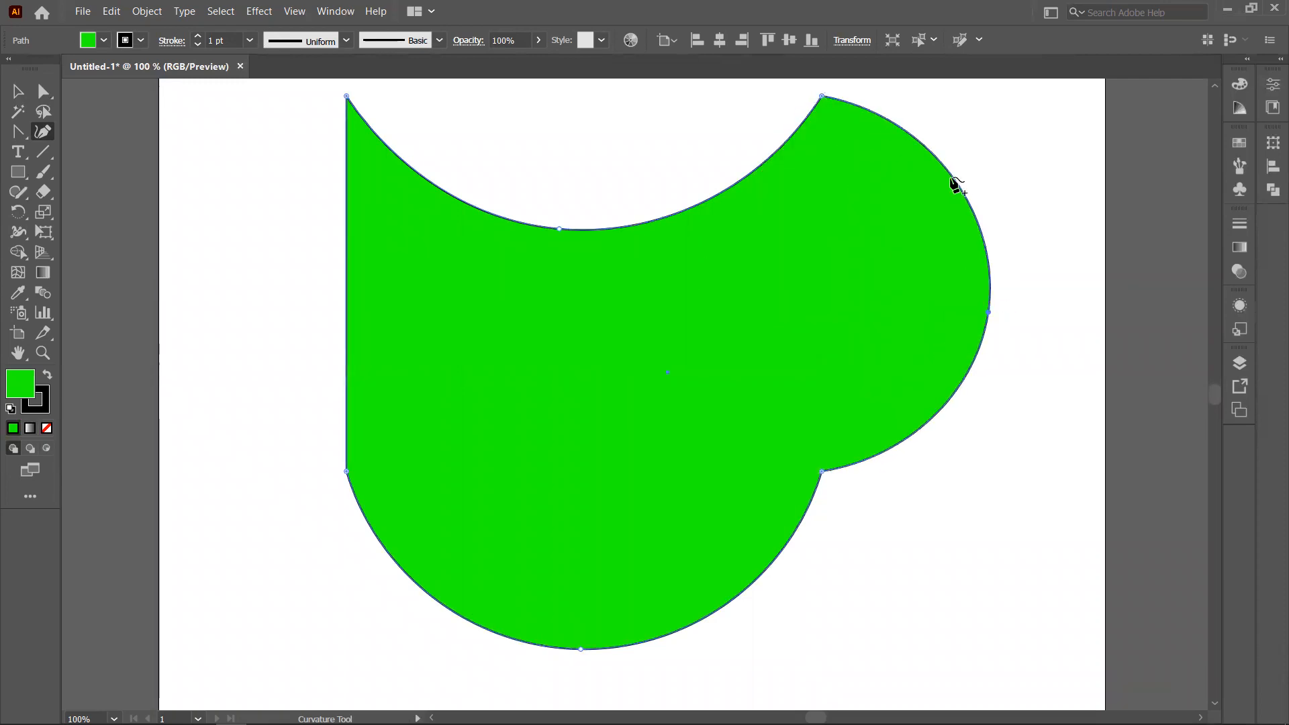
left_click(943, 180)
left_click_drag(943, 180, 831, 278)
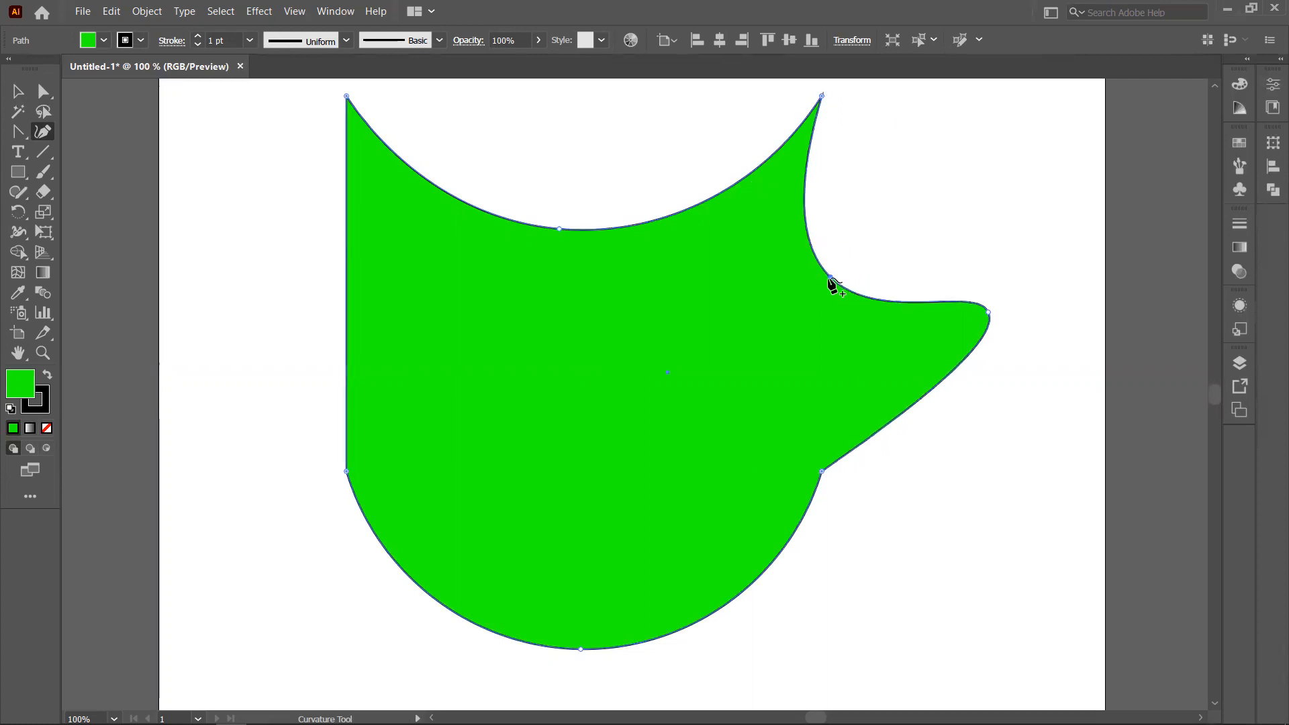
left_click_drag(900, 420, 779, 393)
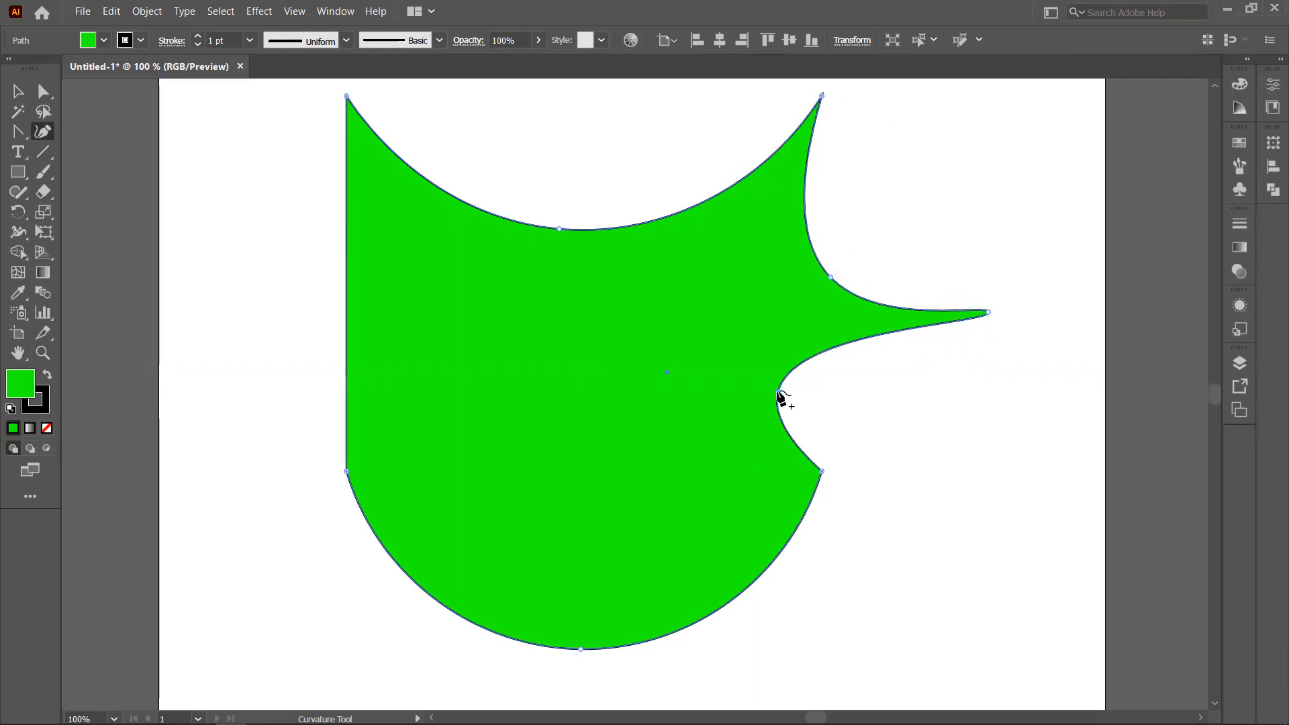
- Add Curvature points that bulge the upper-right edge, bow the left edge outward and raise the right half of the top curve
left_click_drag(808, 202, 879, 165)
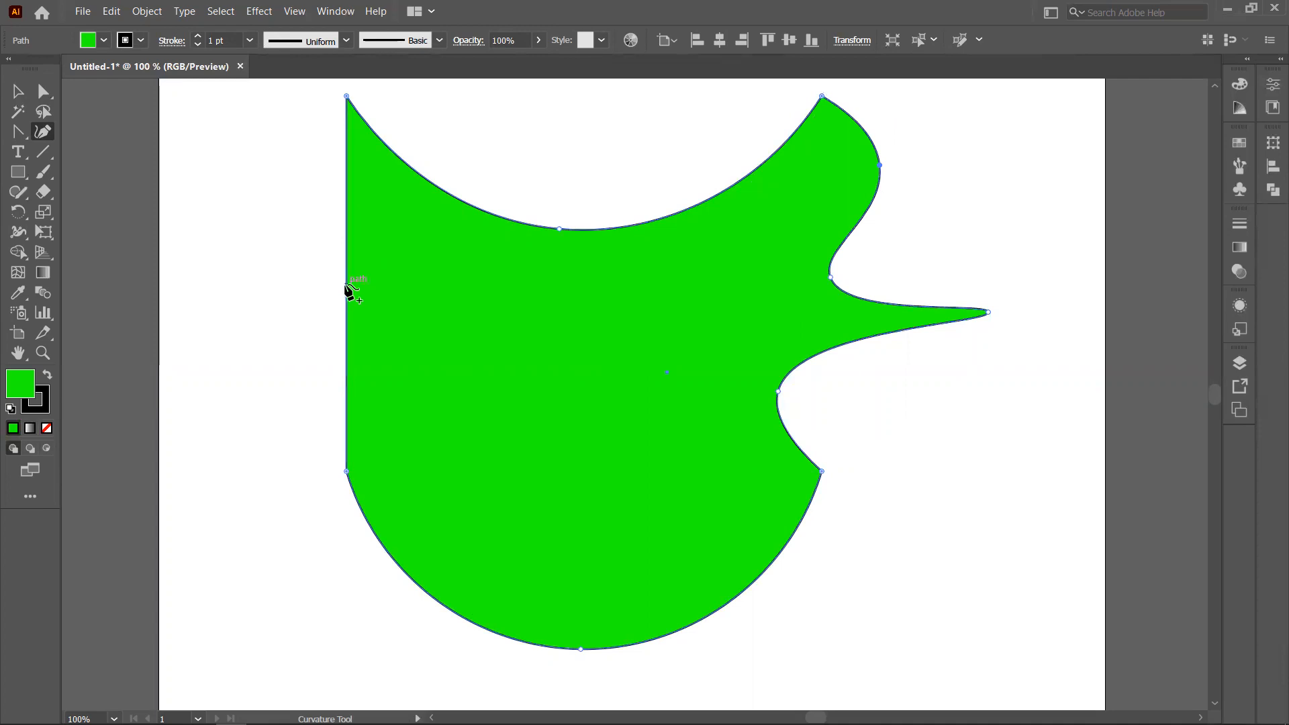
left_click_drag(347, 291, 210, 295)
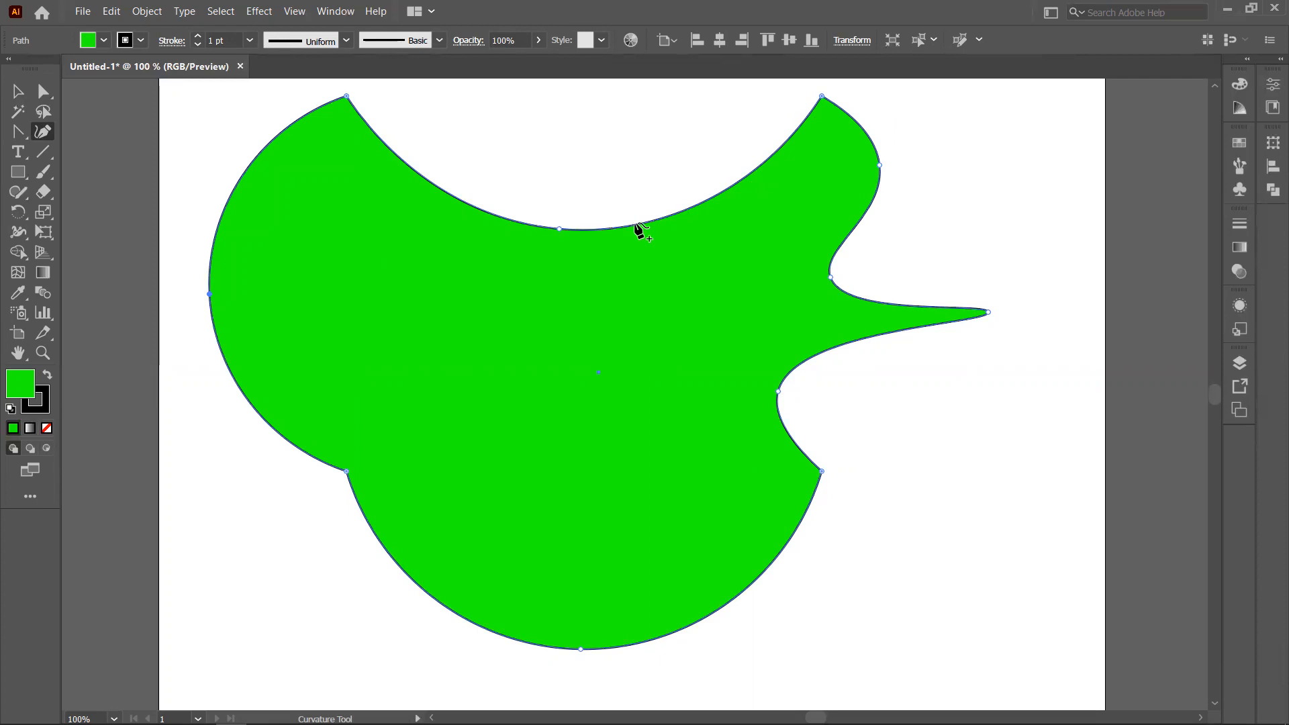
left_click_drag(636, 221, 598, 156)
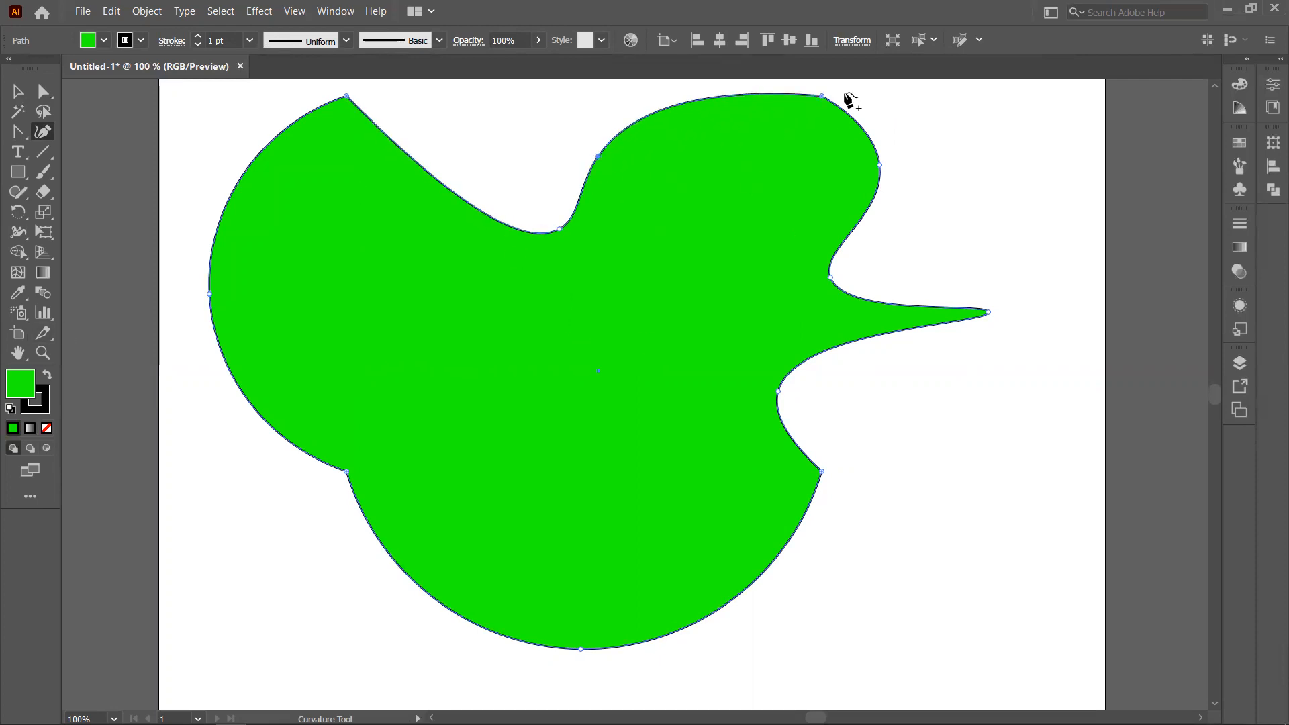
- Delete the reshaped green path and add the point text "Justice" in the upper part of the artboard with the Type tool
left_click(16, 91)
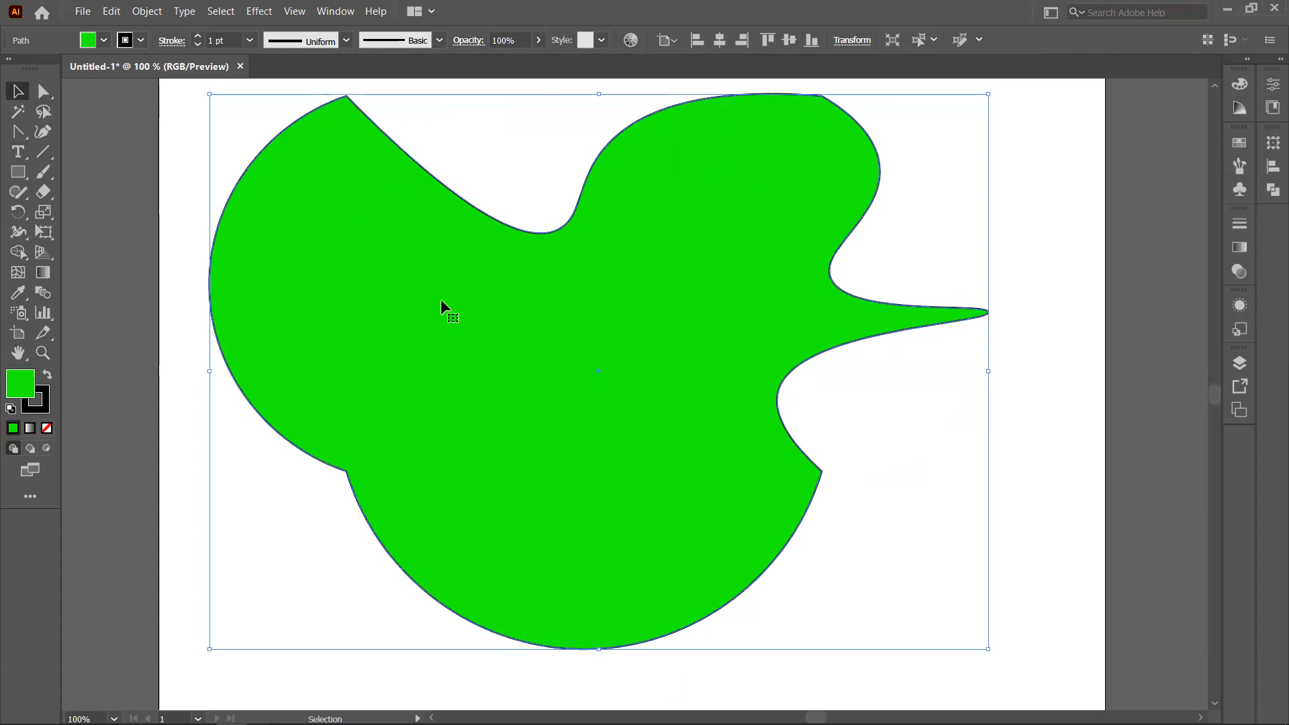
key("Delete")
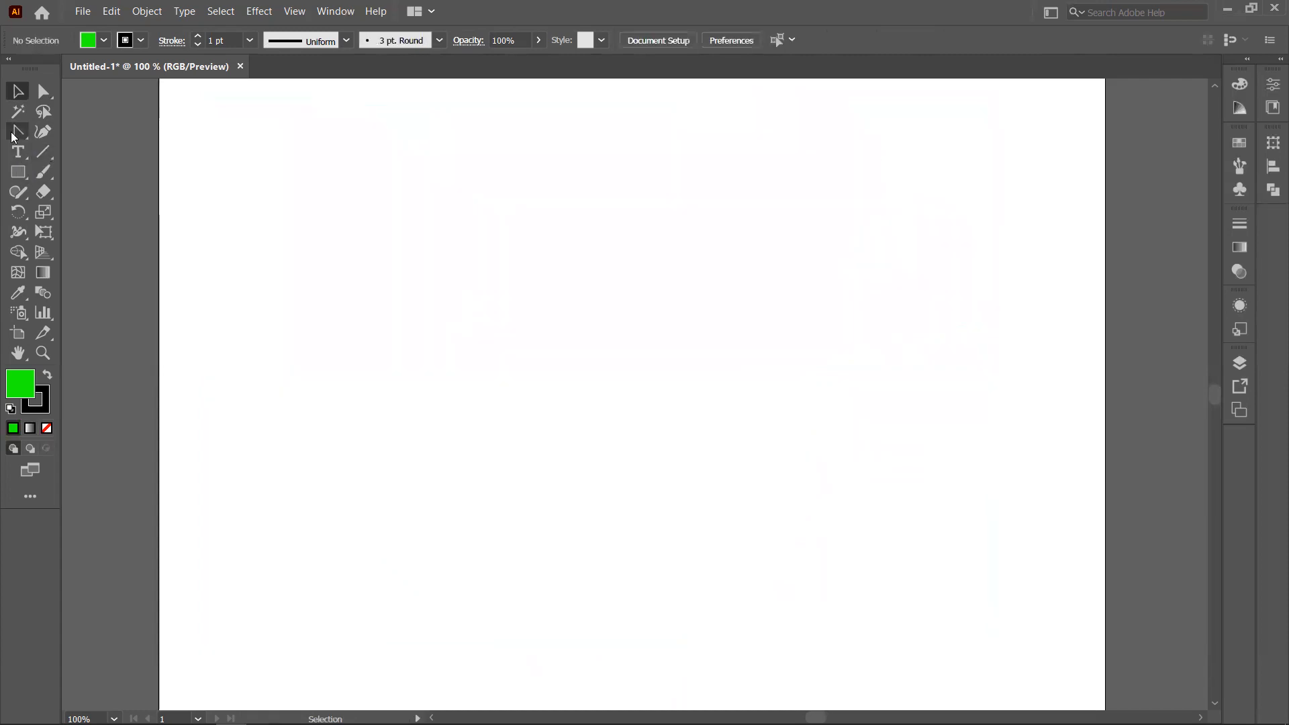
left_click(18, 154)
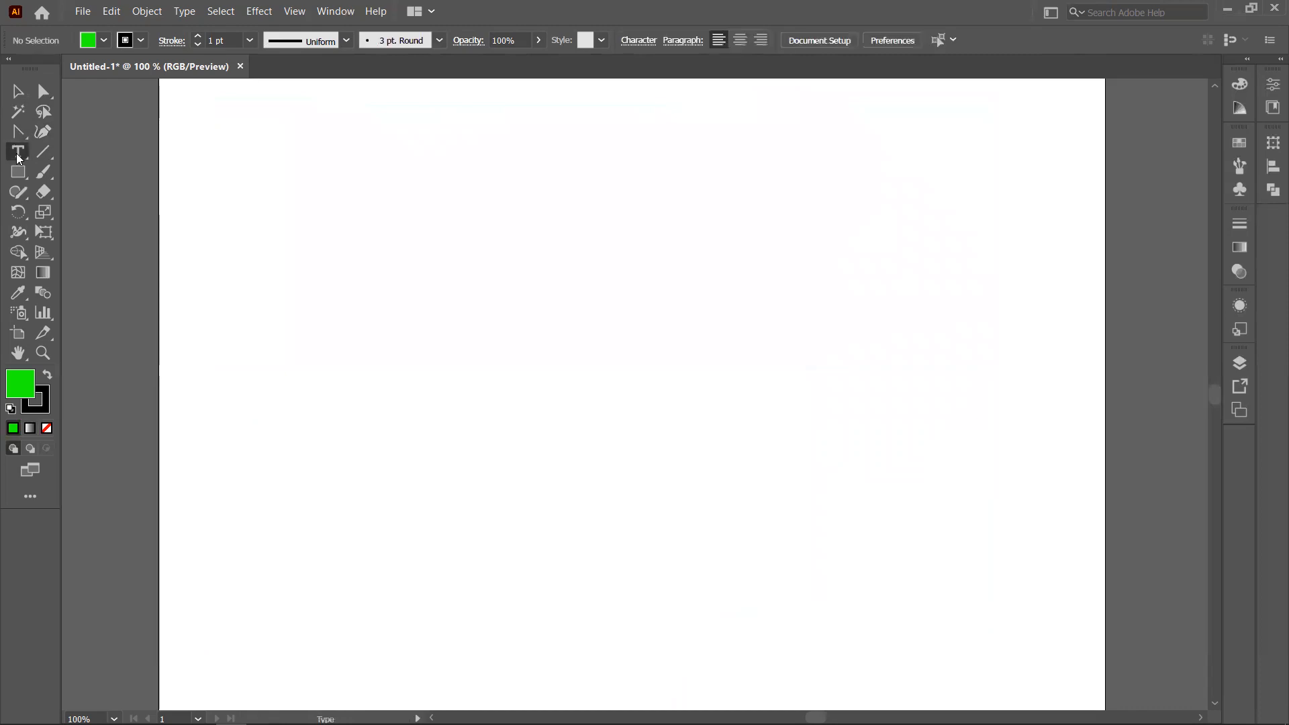
left_click(395, 192)
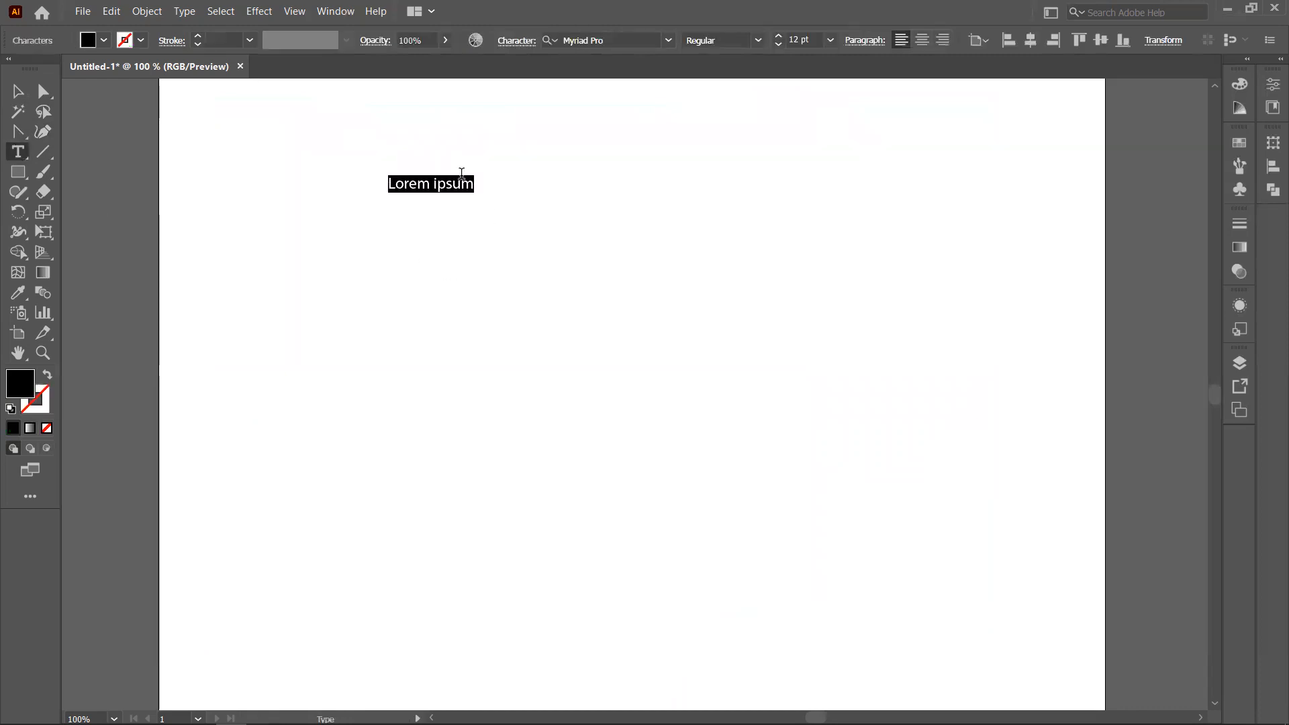
type("Justice")
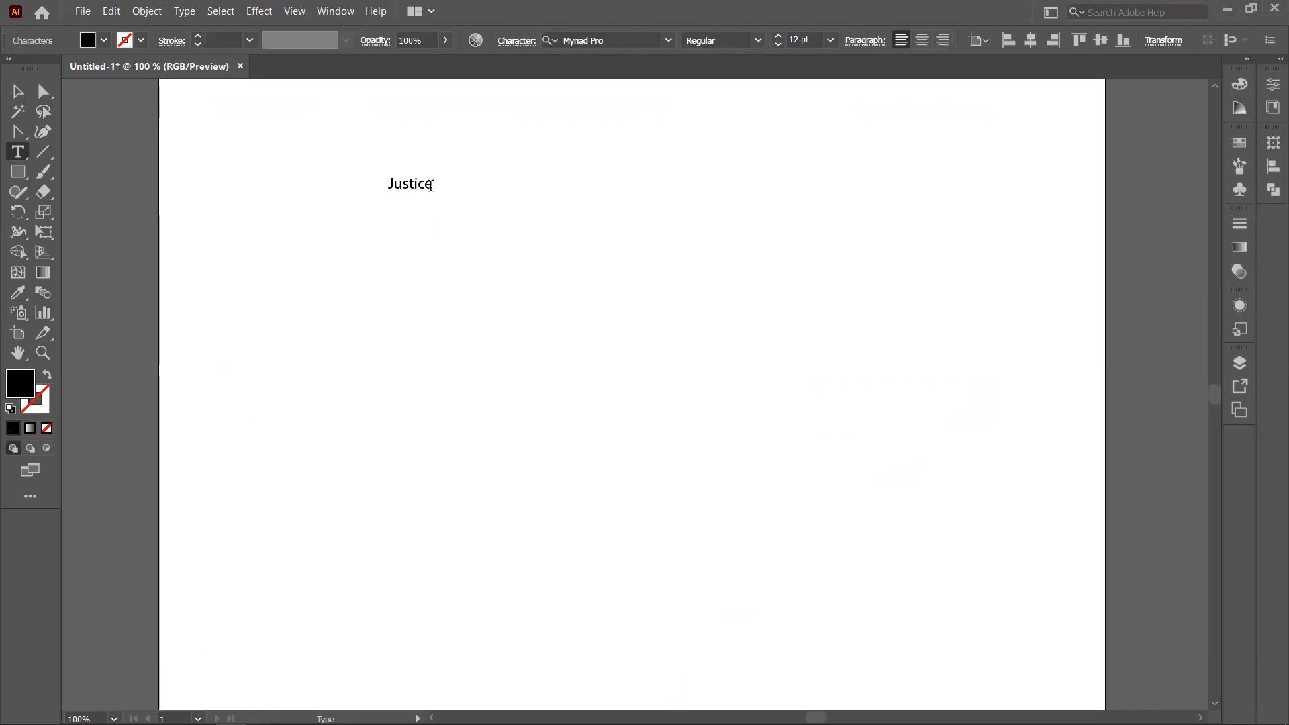
- Select the word "Justice", set its font to News706 BT Bold and check which styles that font offers
left_click_drag(431, 184, 386, 186)
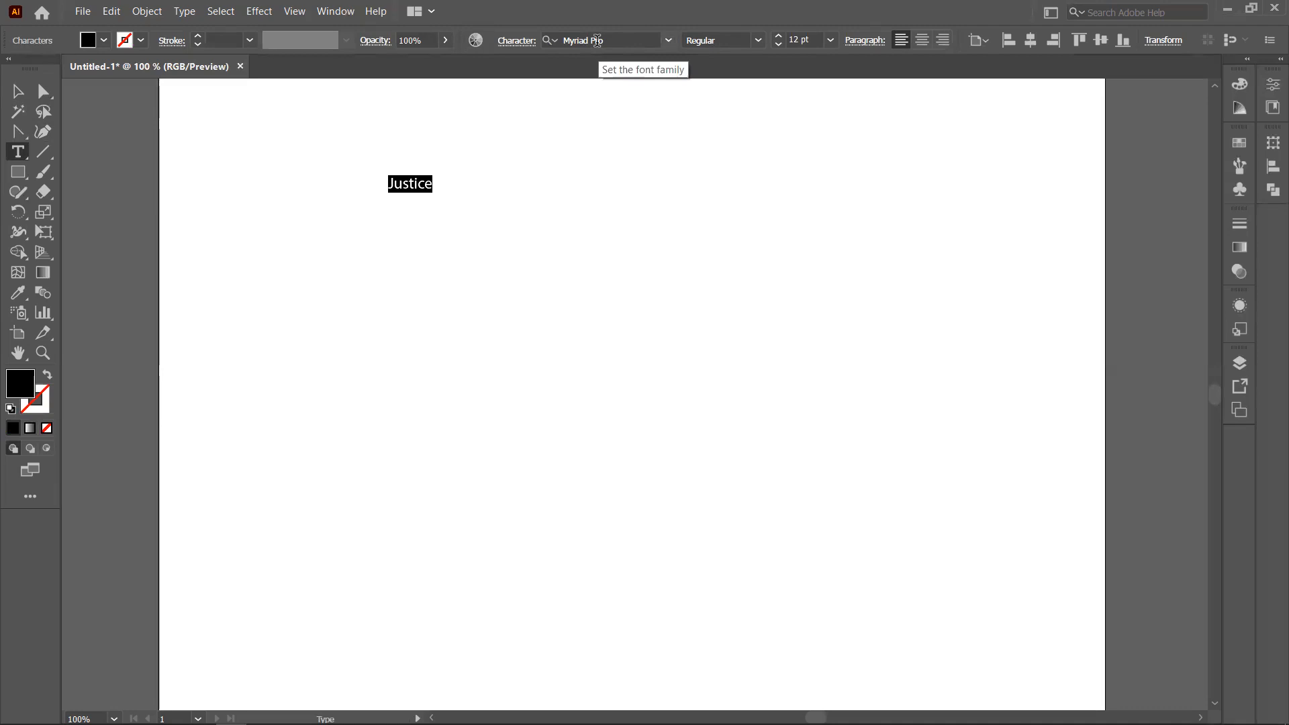
left_click(667, 41)
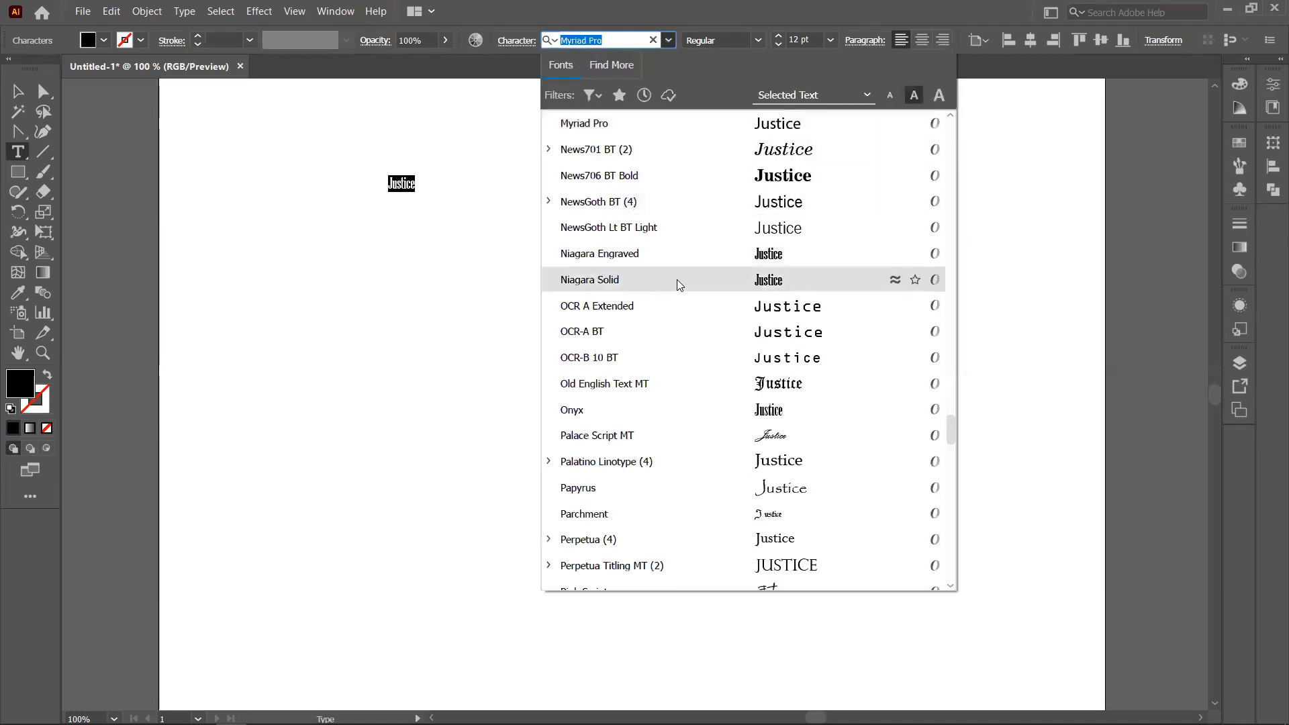
left_click(764, 172)
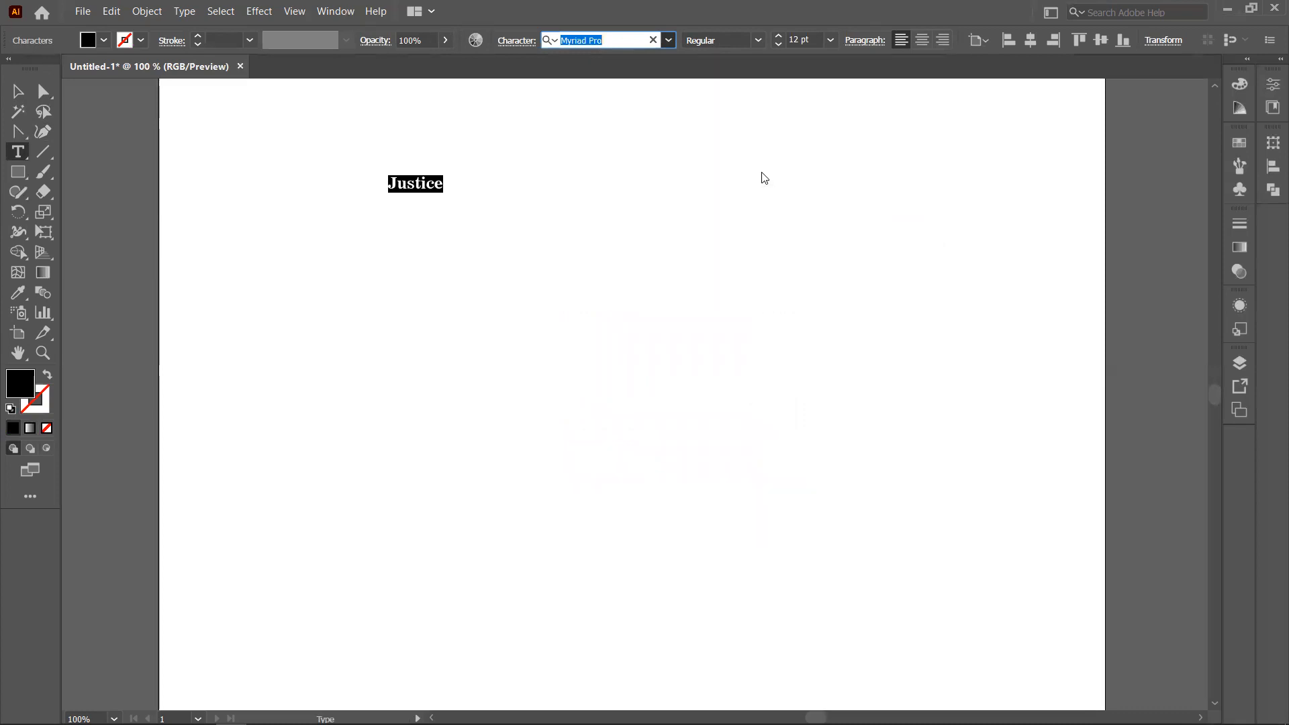
left_click(757, 42)
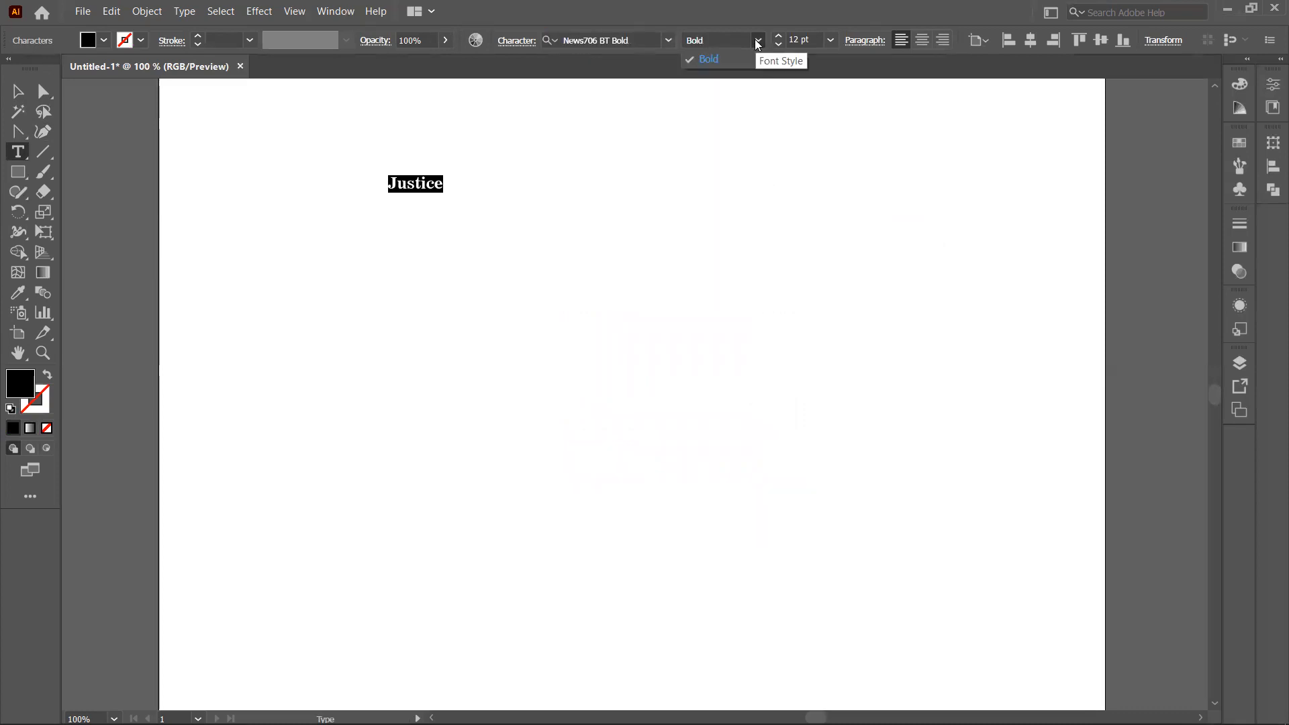
left_click(757, 42)
left_click(757, 42)
left_click(757, 42)
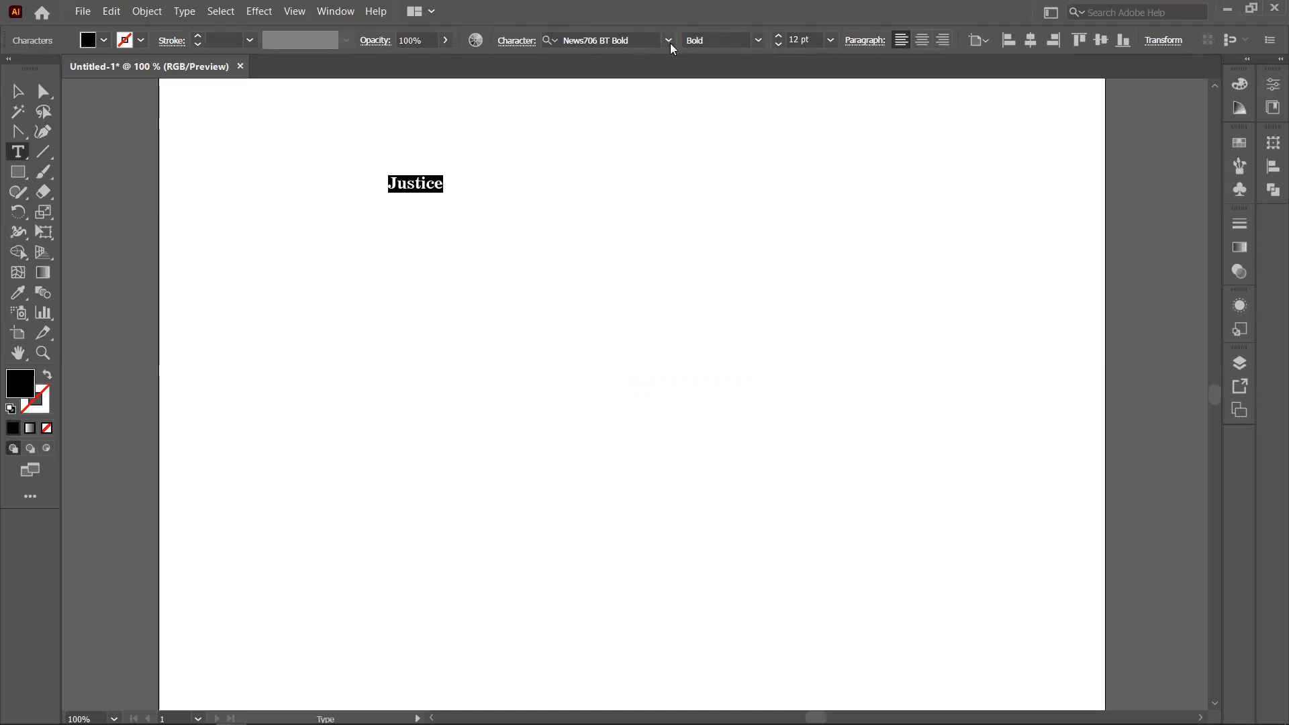
- Set the selected text's font to Source Code Variable in Bold and view its available styles without changing the style
left_click(669, 42)
left_click(672, 252)
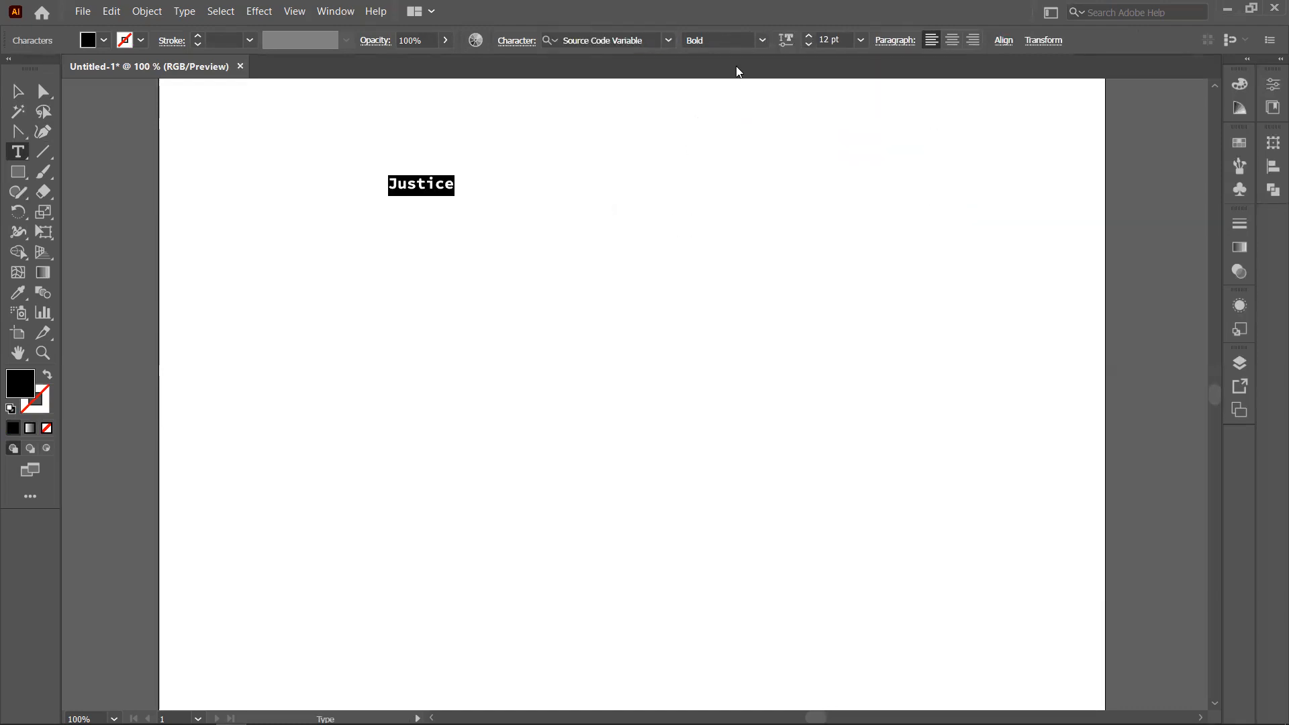
left_click(761, 42)
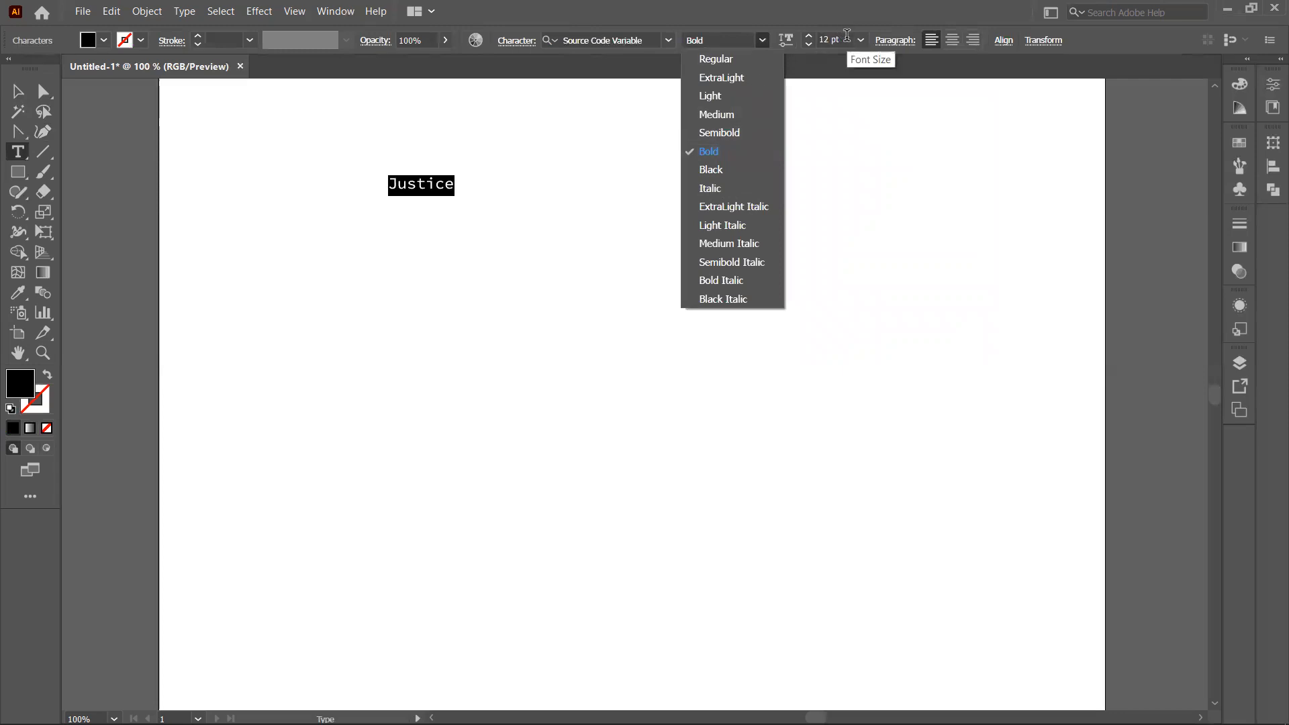
key("Escape")
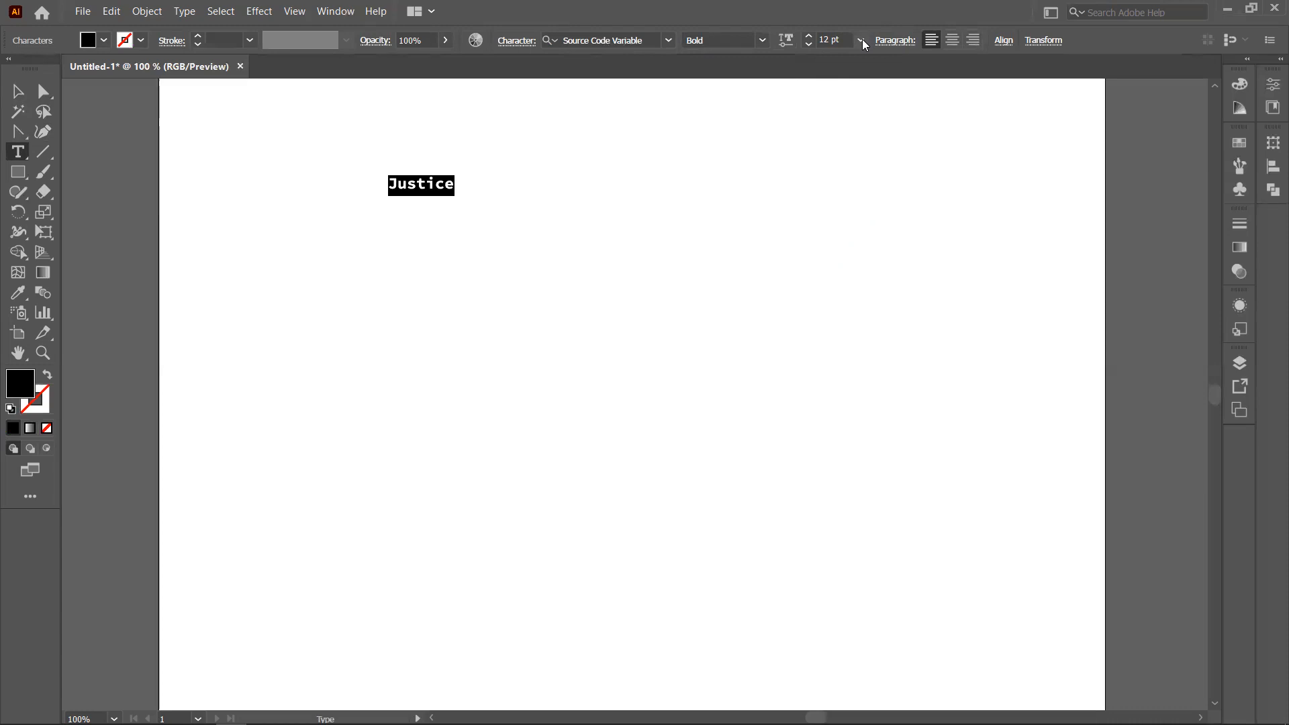
- Set the text's font size to 36 pt and increase it stepwise to 52 pt
left_click(861, 40)
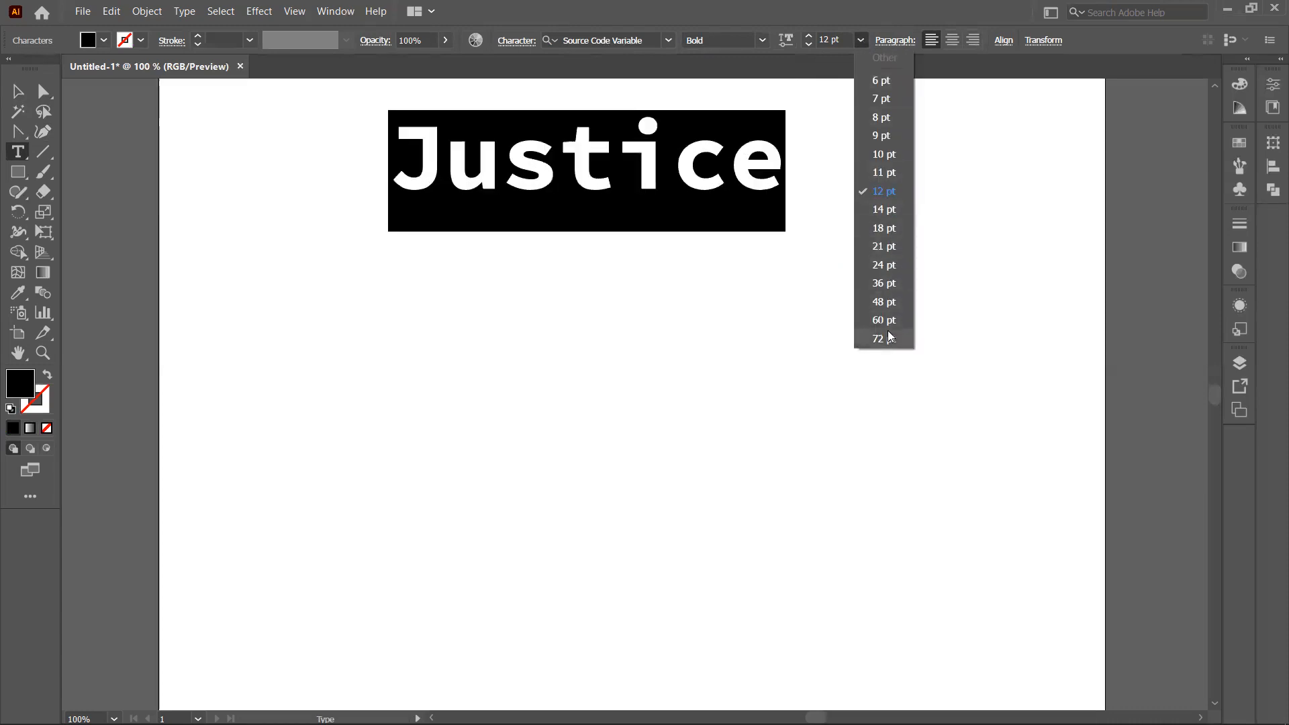
left_click(882, 279)
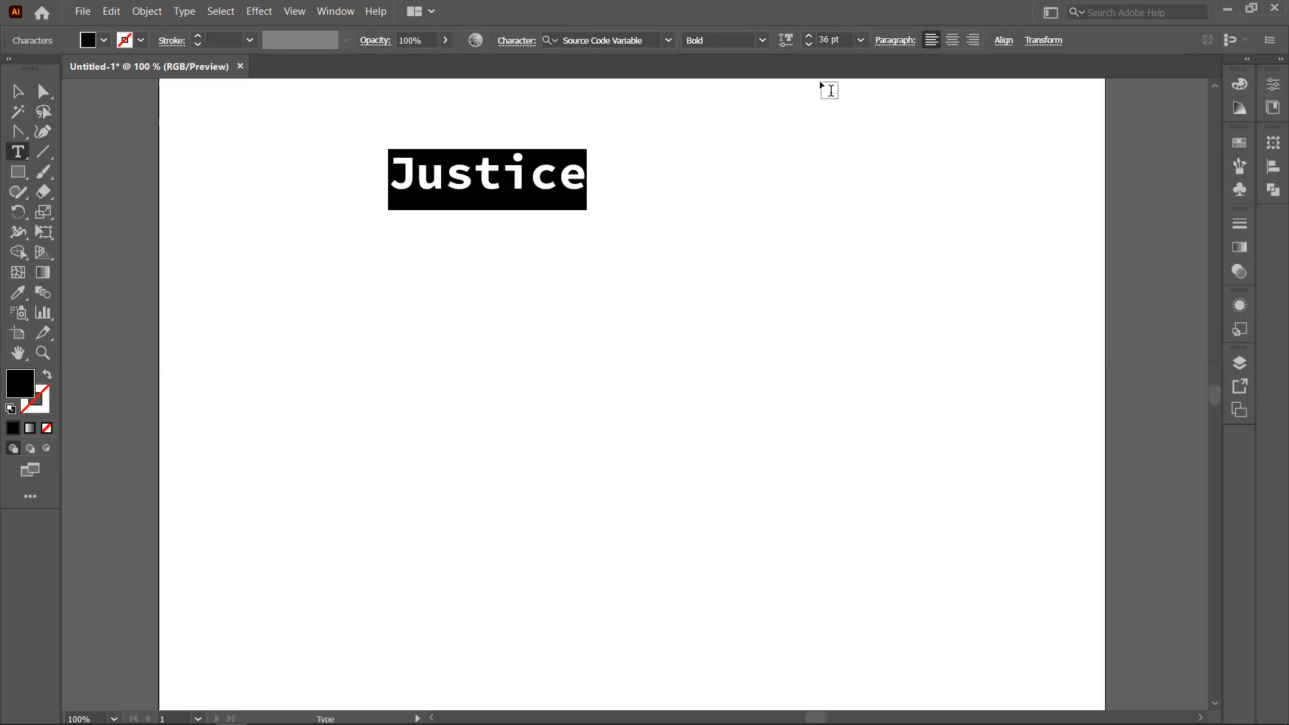
left_click(809, 38)
left_click(810, 37)
left_click(809, 37)
left_click(809, 38)
left_click(809, 38)
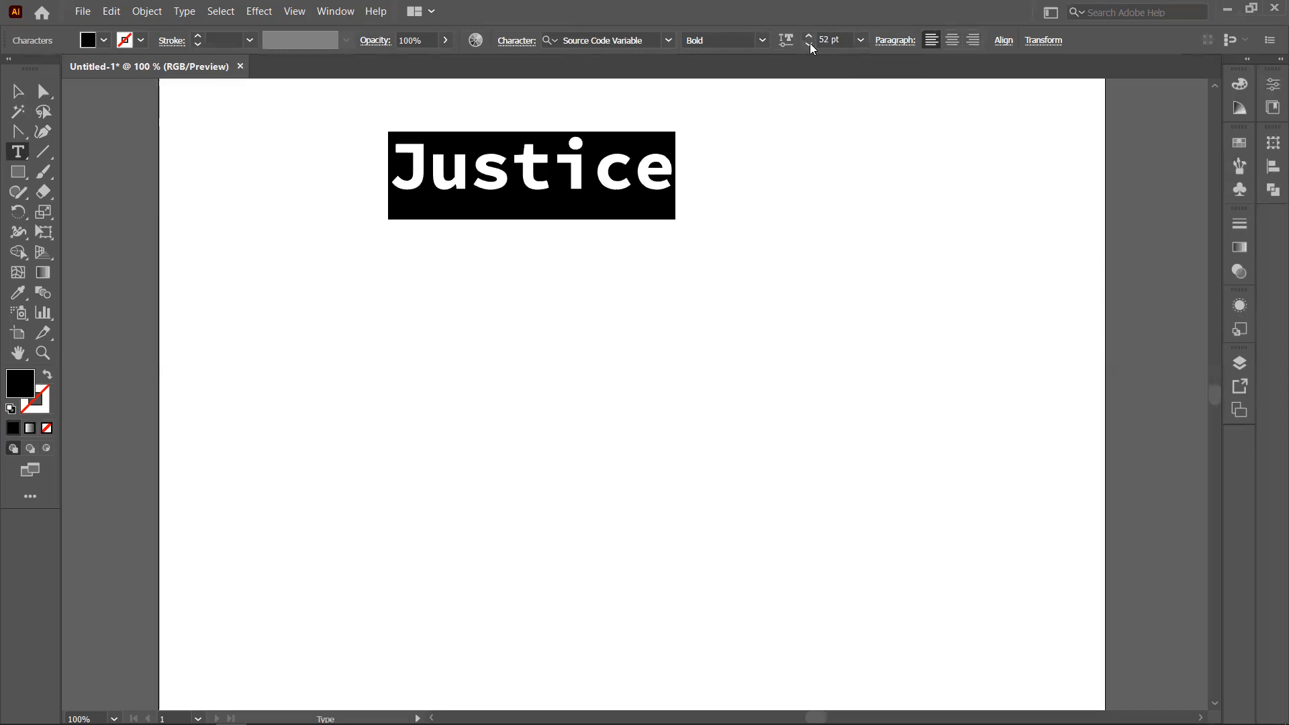
- Reduce the text's font size stepwise to 39 pt
left_click(810, 44)
left_click(810, 43)
left_click(810, 44)
left_click(810, 44)
left_click(810, 44)
left_click(810, 44)
left_click(809, 44)
left_click(810, 43)
left_click(810, 43)
left_click(809, 44)
left_click(810, 44)
left_click(810, 43)
left_click(810, 43)
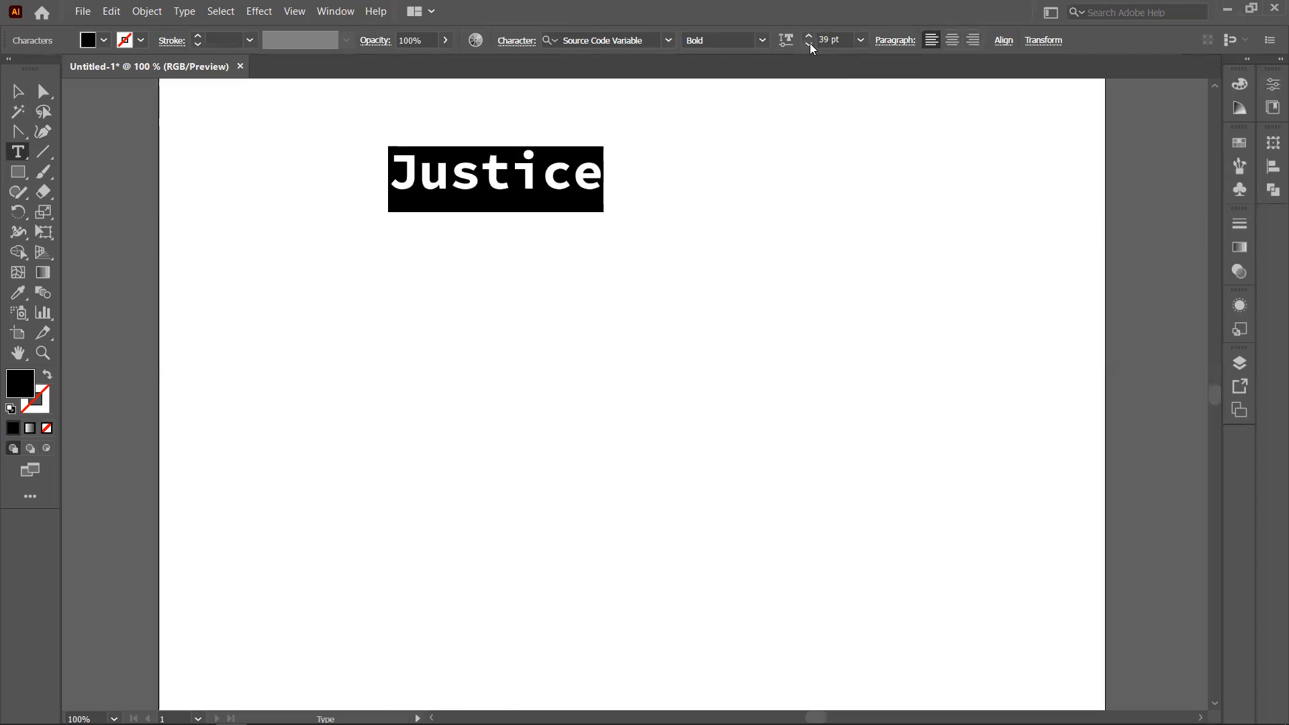
- Scale the text "Justice" up to about 94.5 pt with the Selection tool and move it down and right on the artboard
left_click(20, 98)
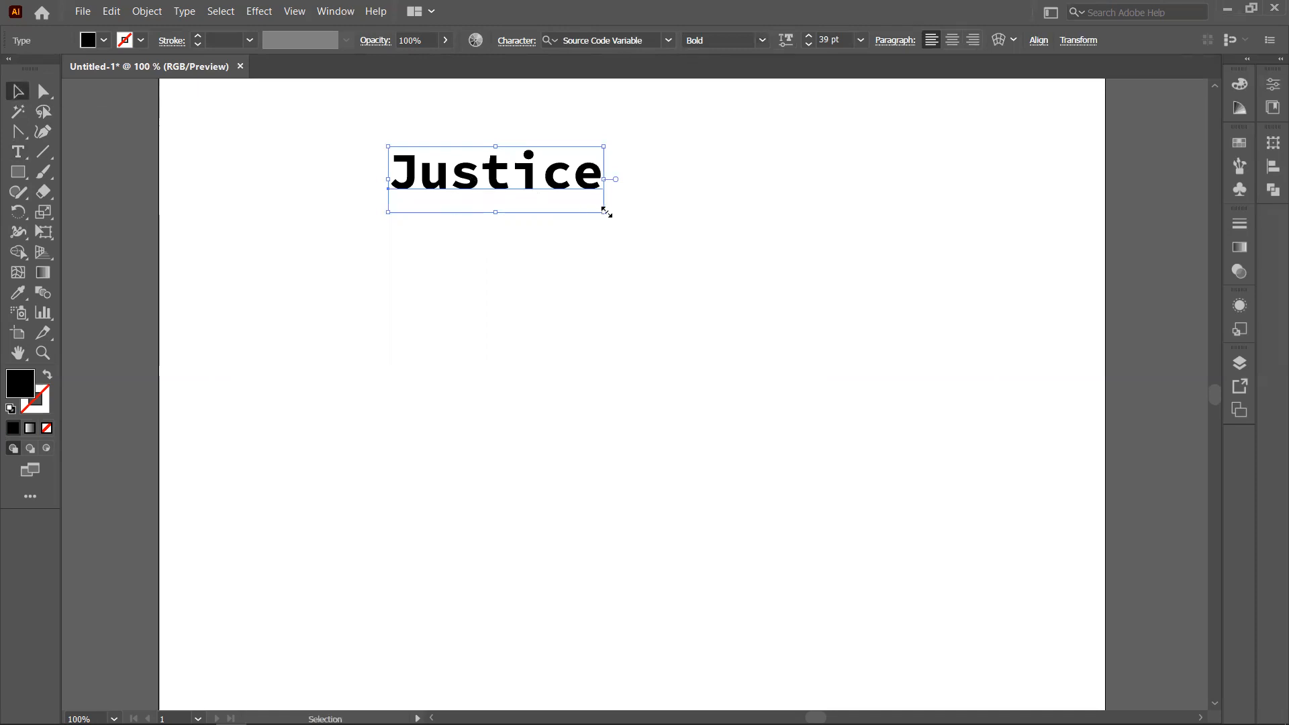
left_click_drag(607, 214, 908, 377)
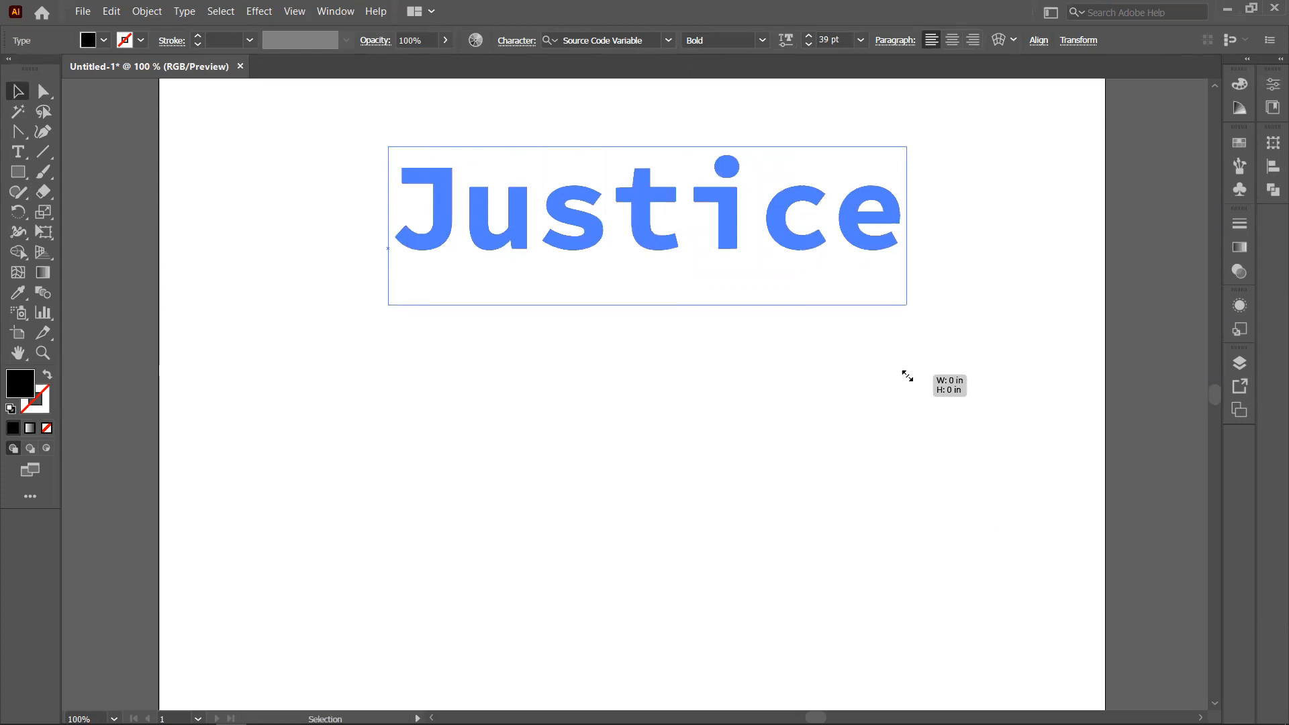
left_click_drag(908, 376, 755, 280)
left_click_drag(570, 174, 777, 298)
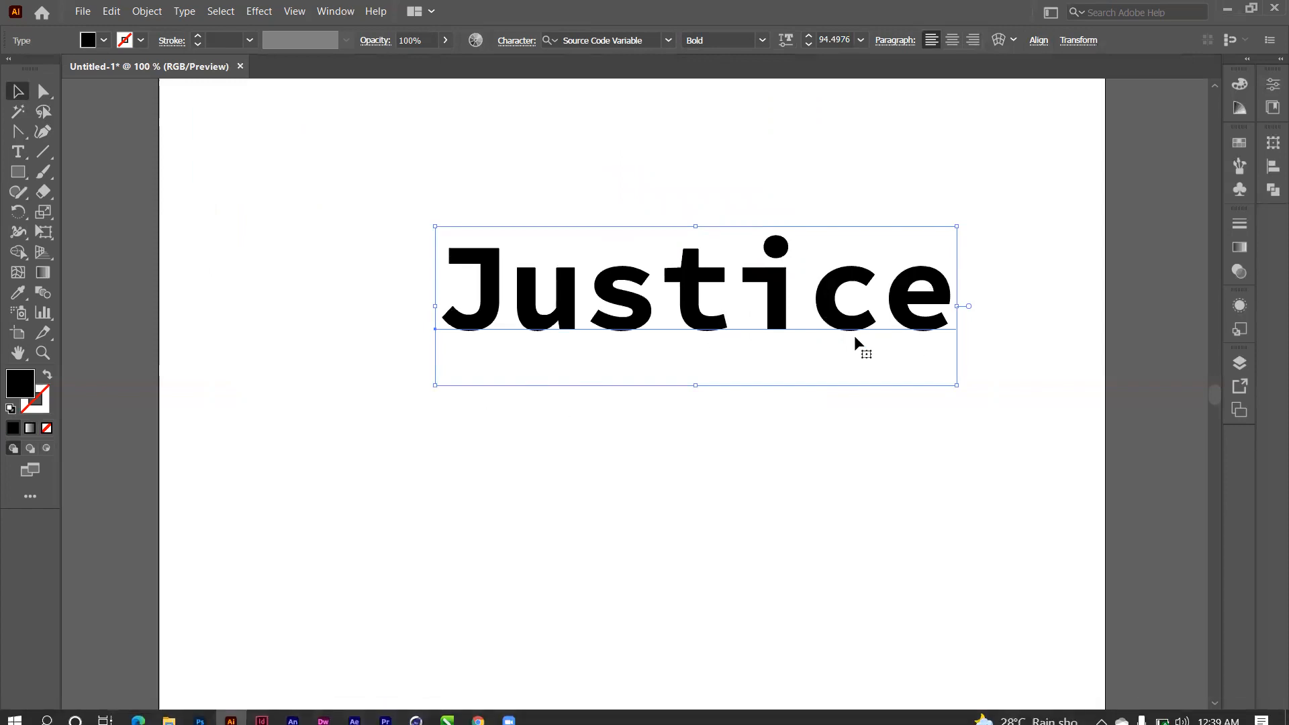
- Show the available variants of the Type tool
left_click(18, 154)
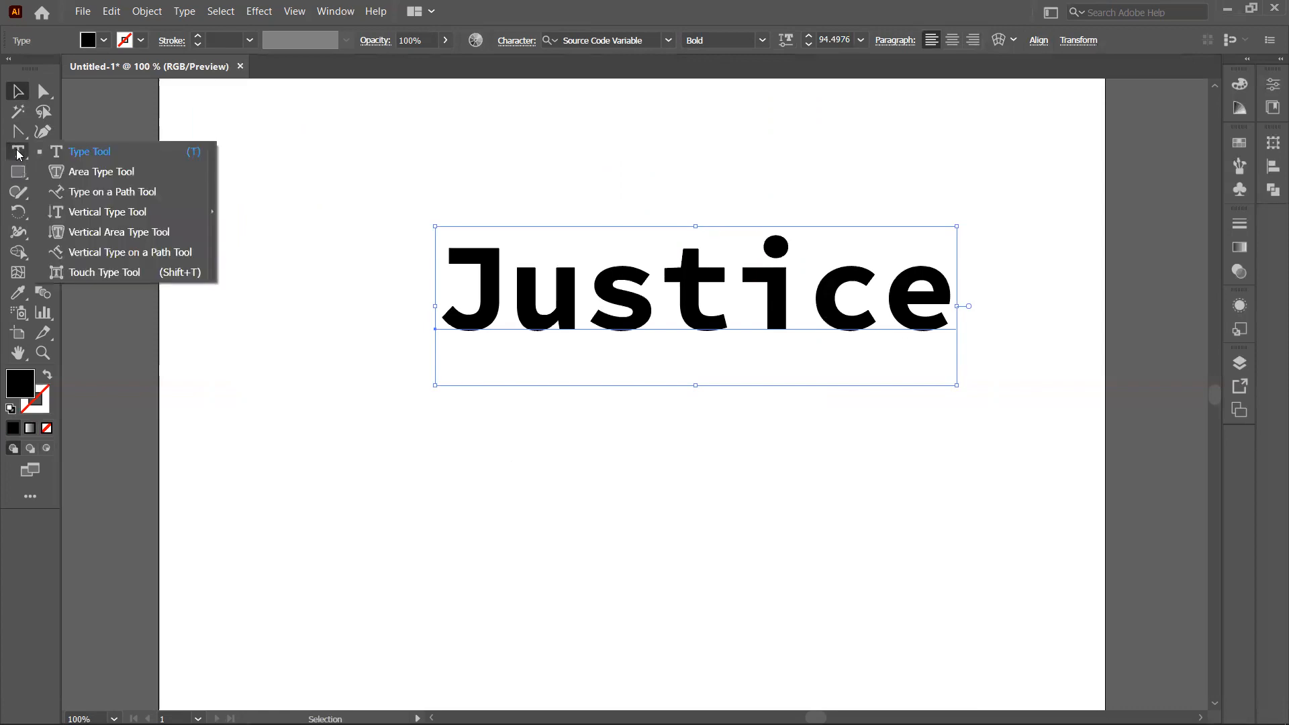